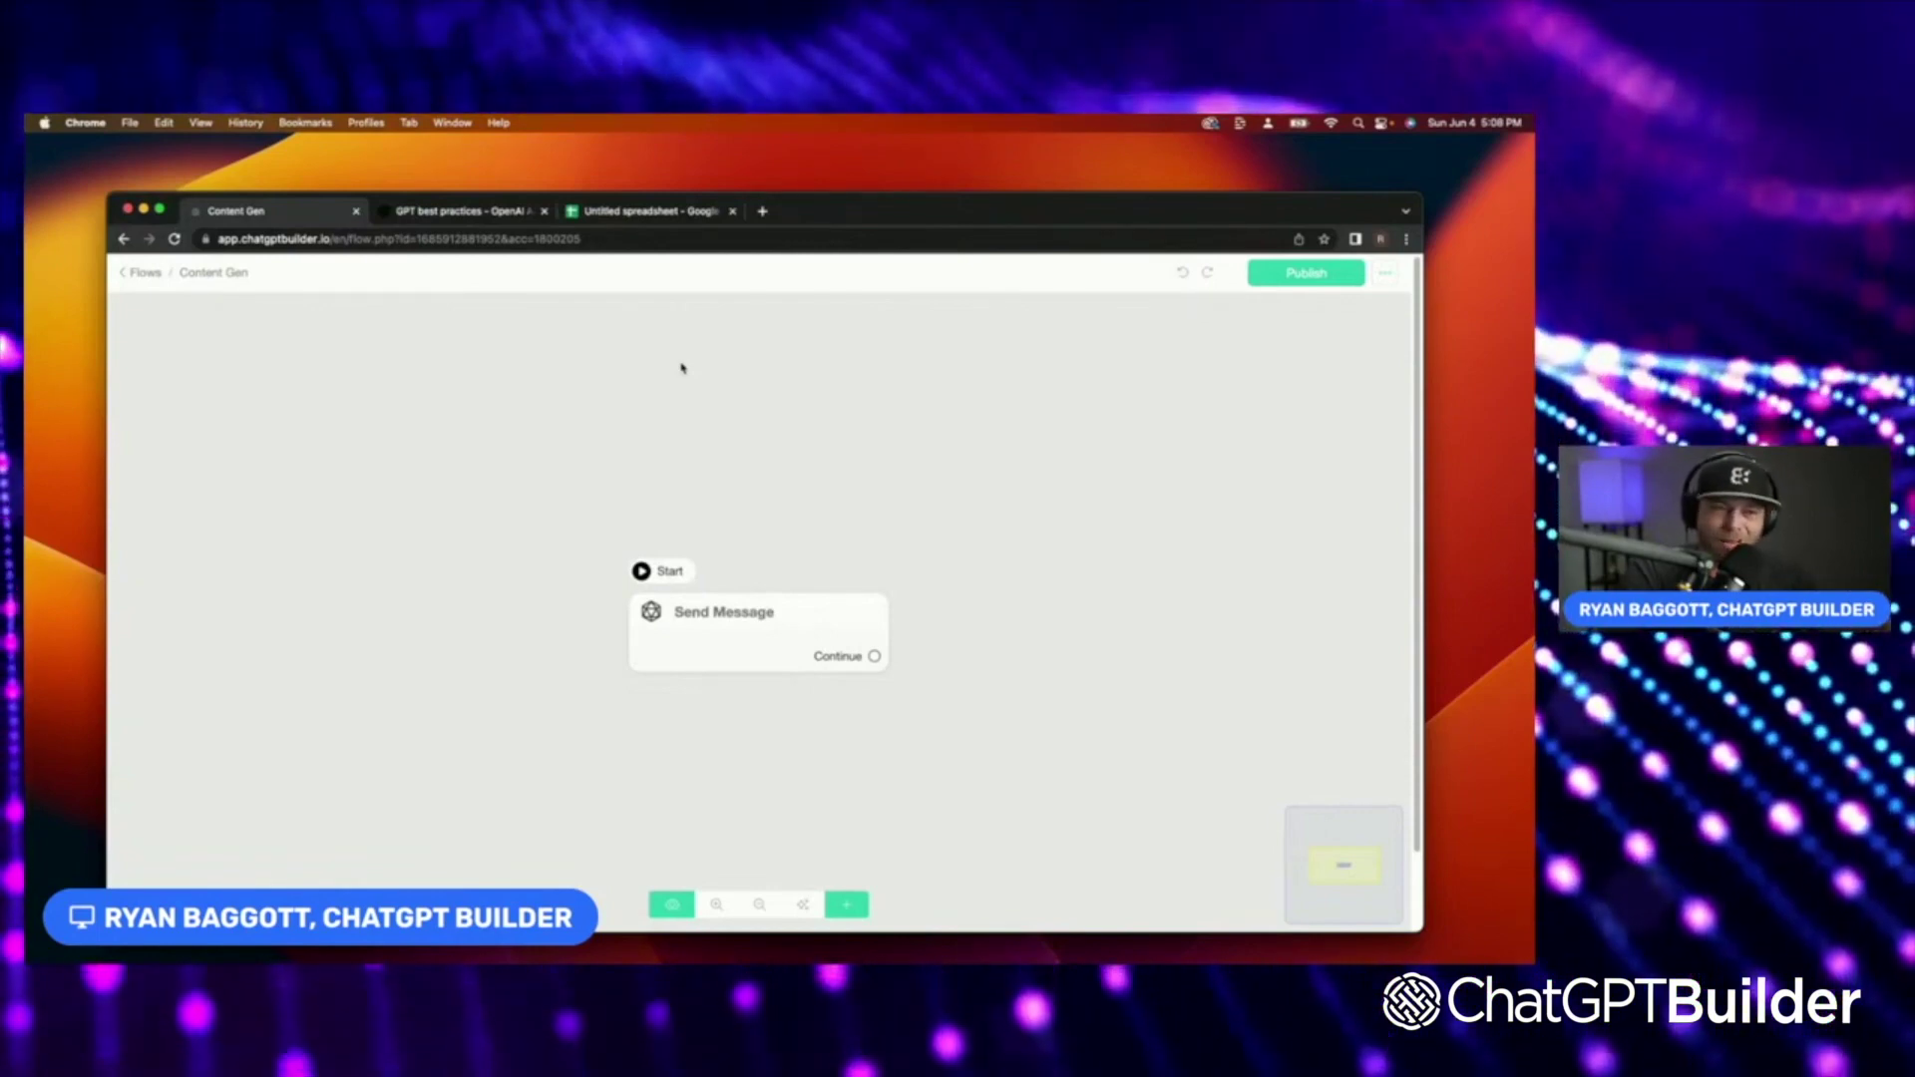
Give the opening Send Message node a greeting that waits for the user's content-type reply.
left_click(756, 628)
left_click(202, 766)
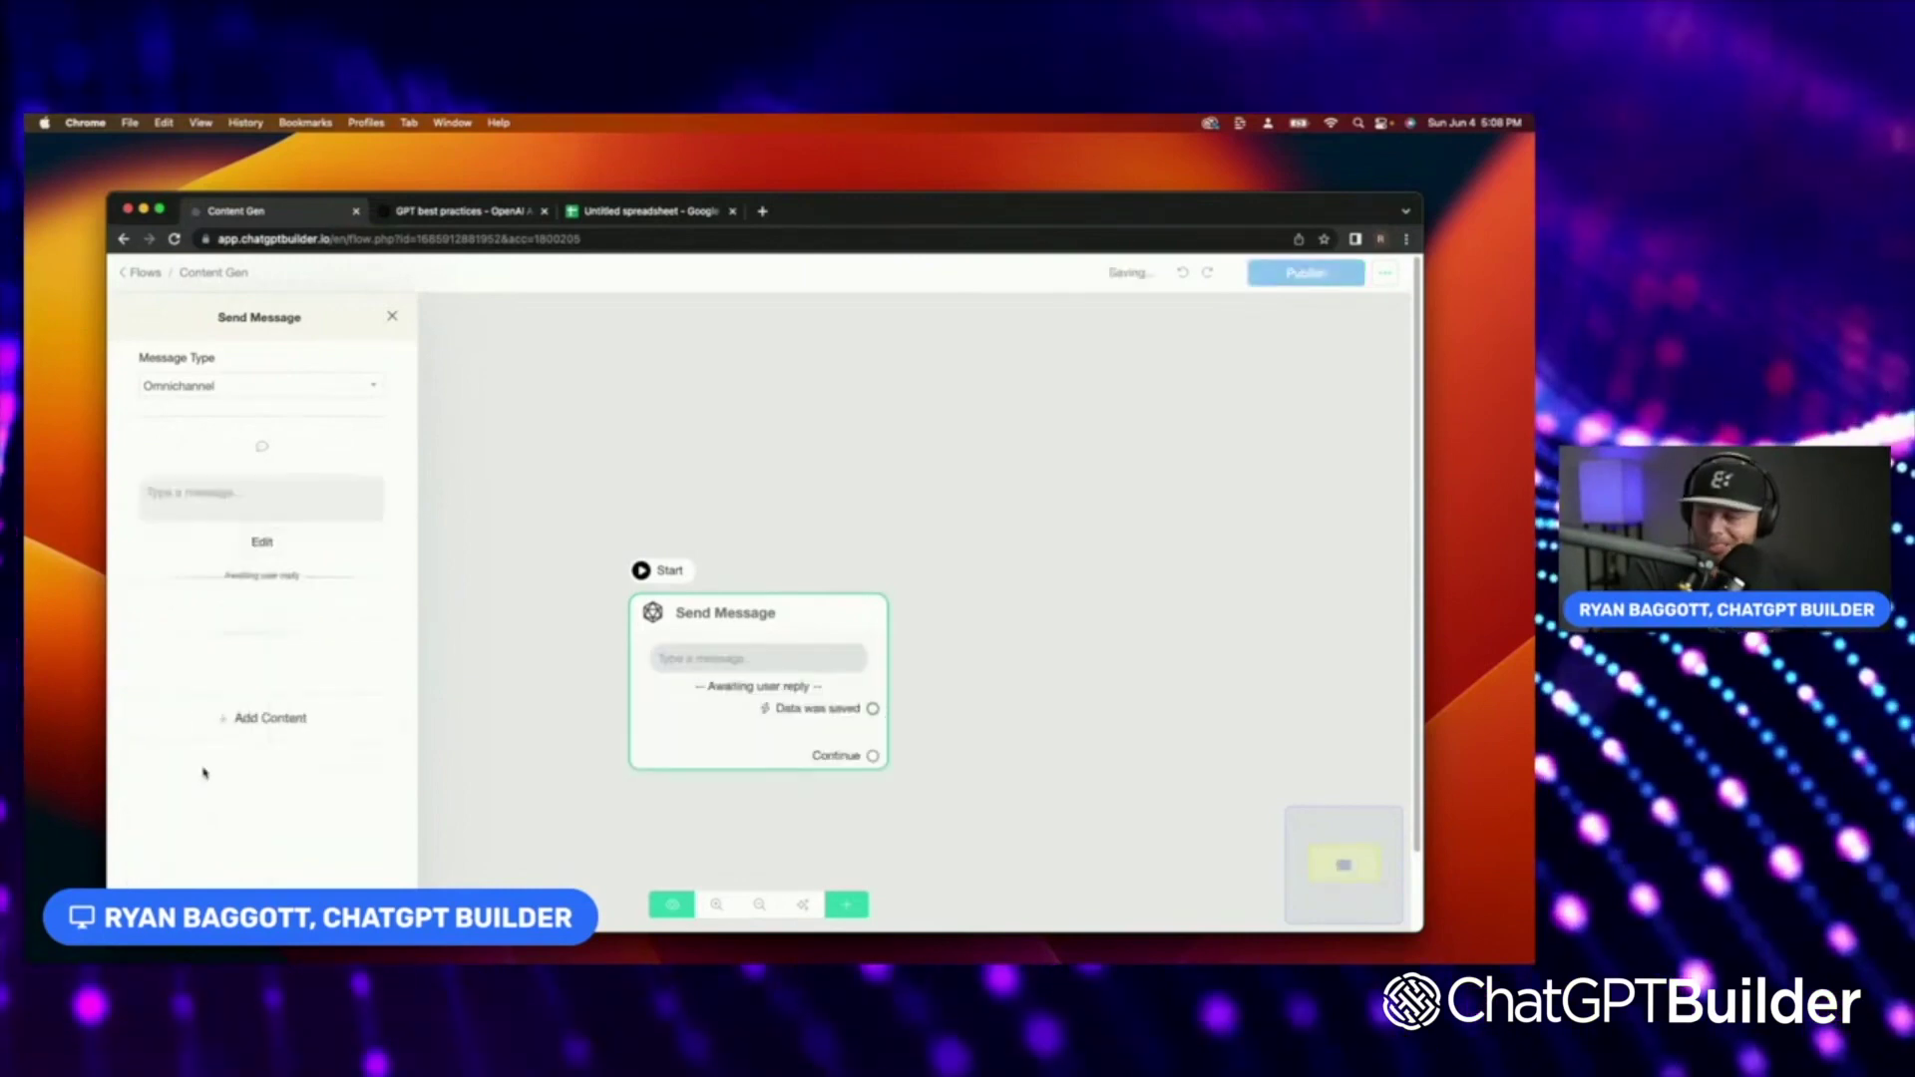
type("Hello I am a Content Generator Chatbot! What content do you need me to create?")
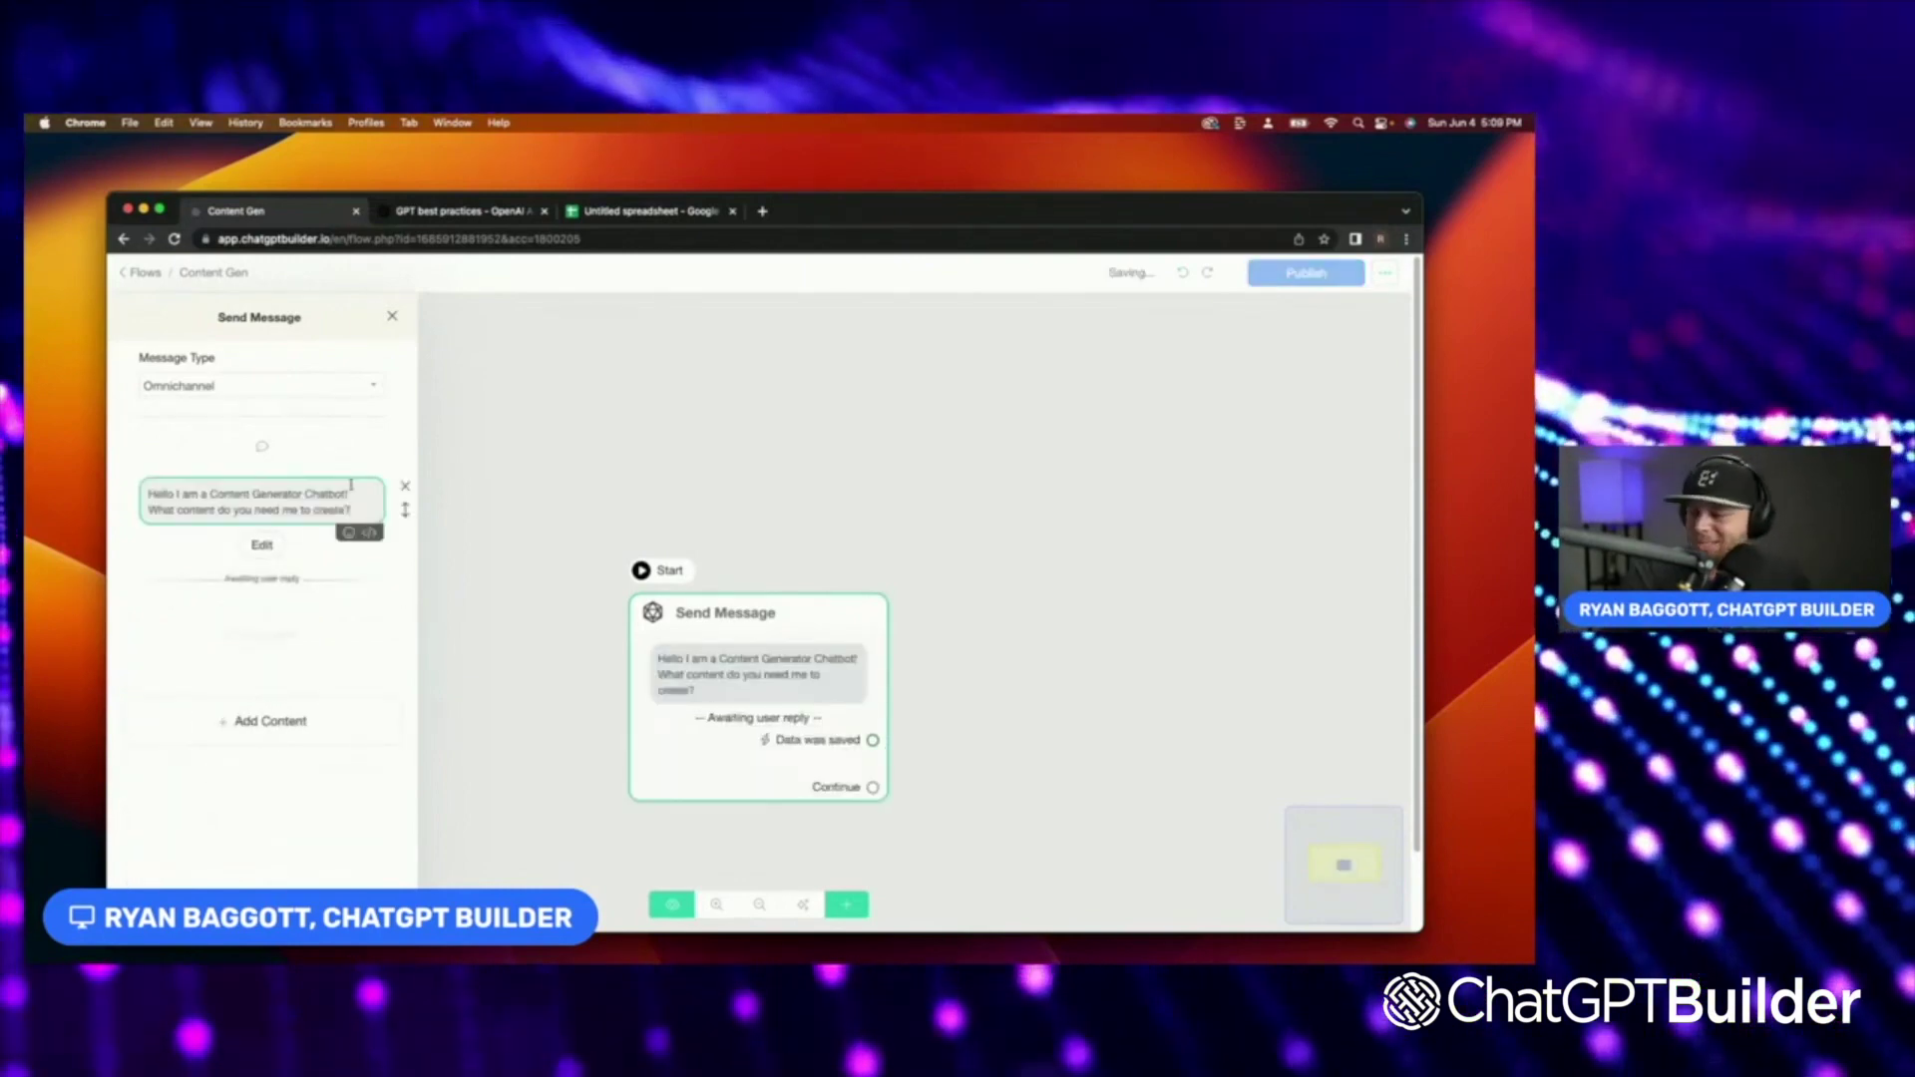
left_click(262, 541)
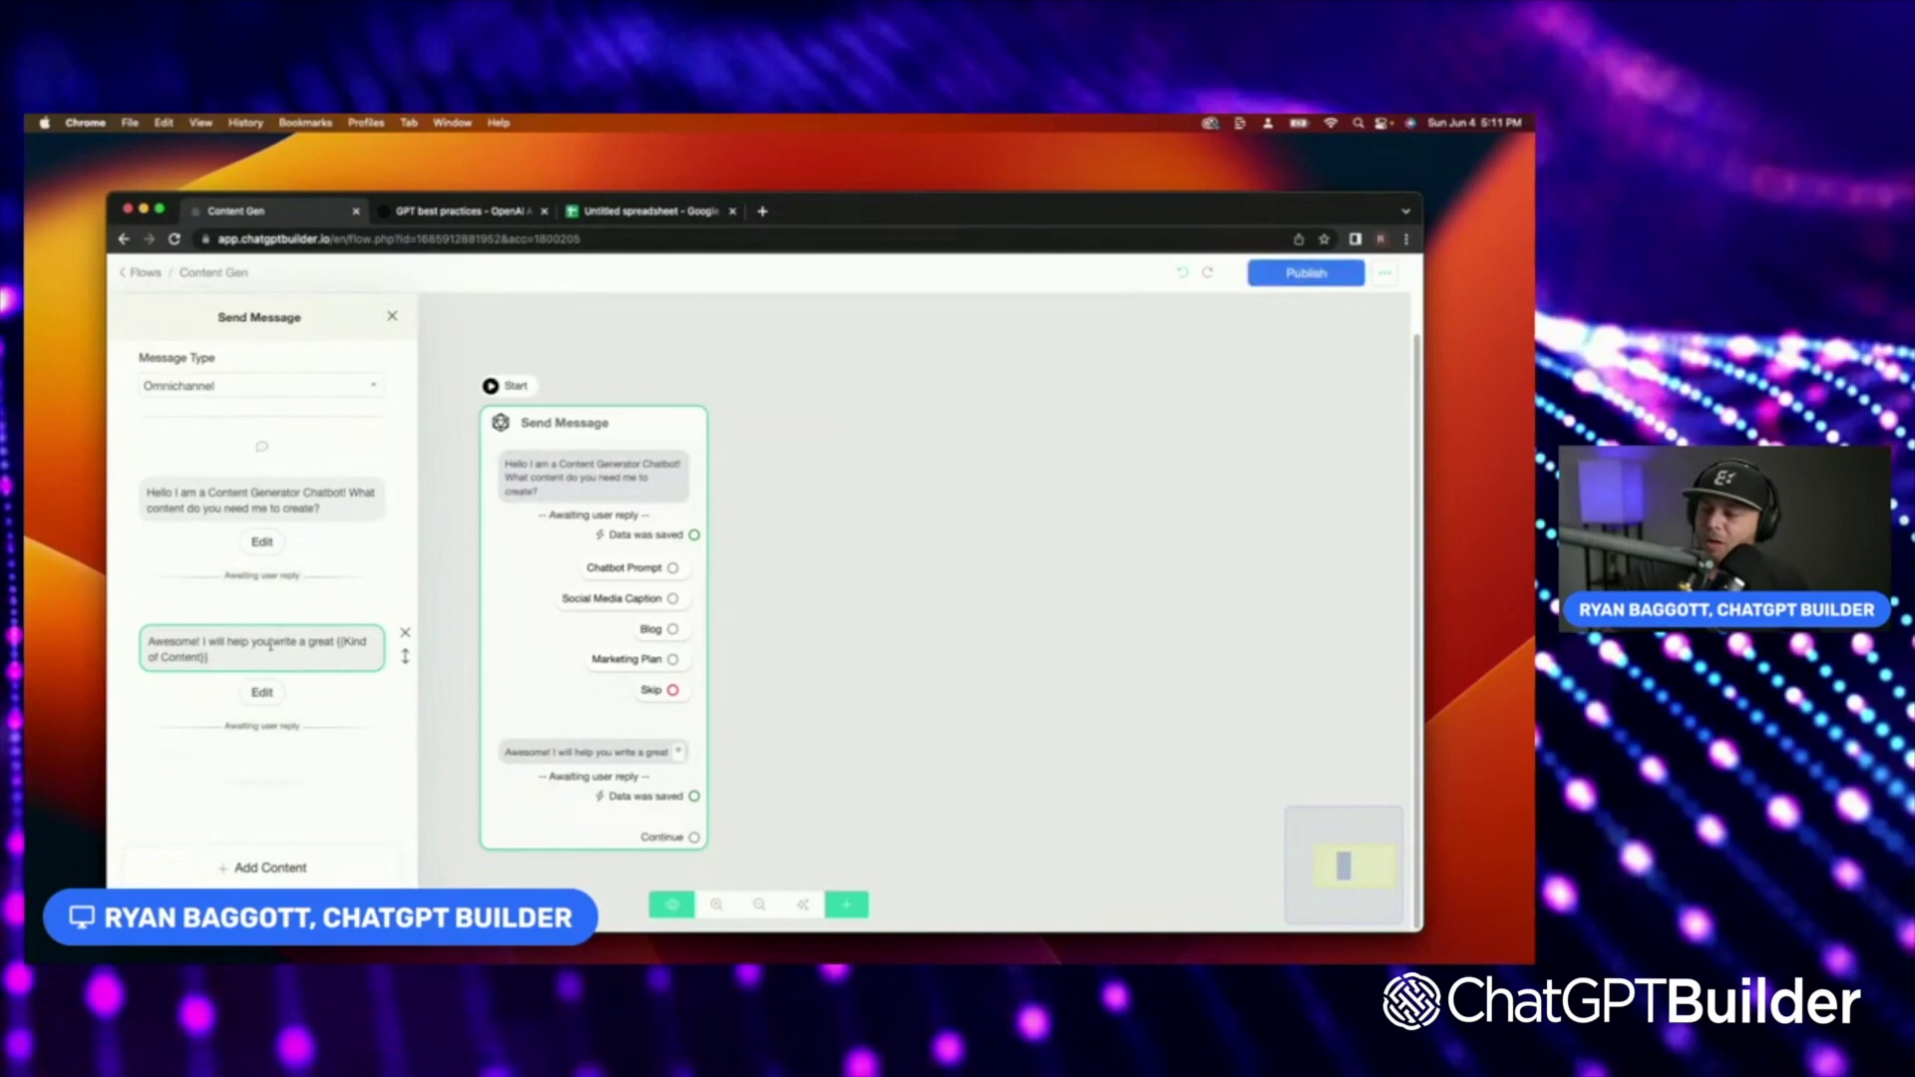
left_click(494, 640)
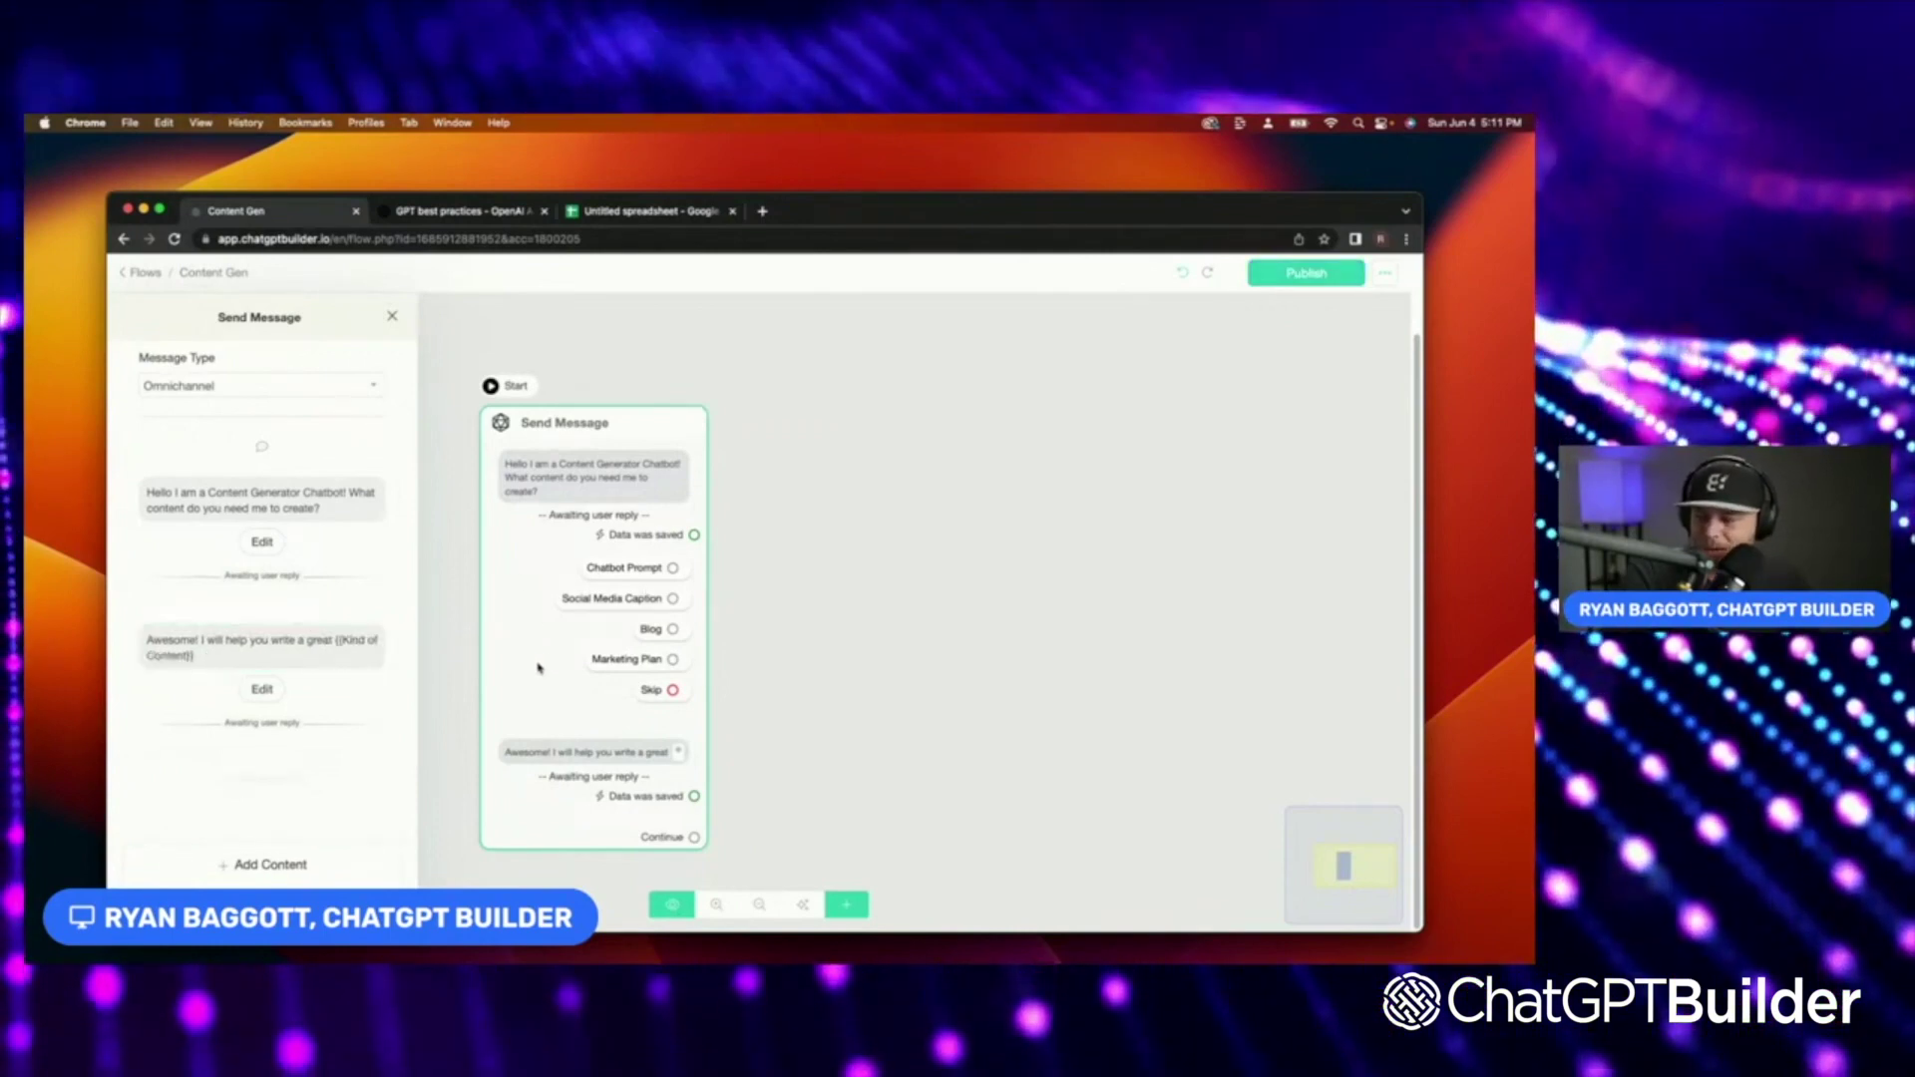
Add a new line to the second message asking for the user's request details.
left_click(254, 681)
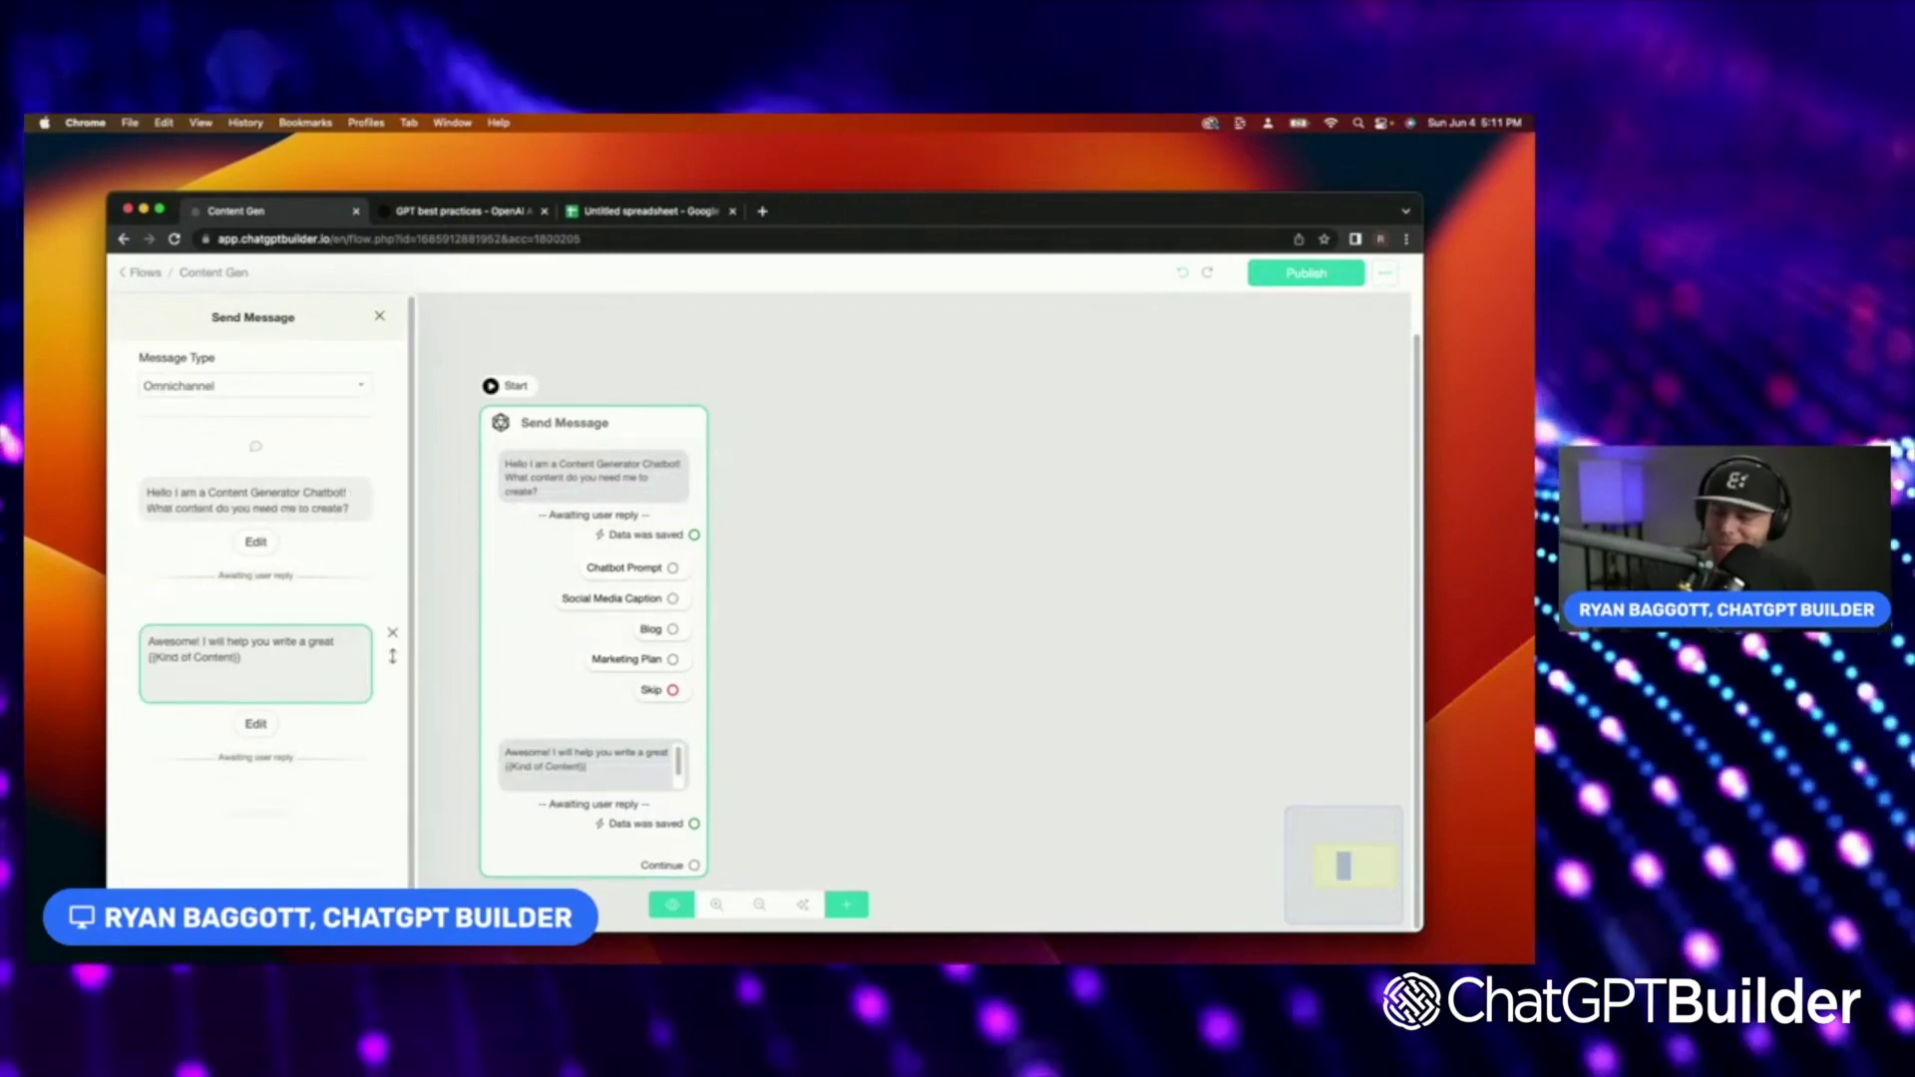
key("Return")
key("Return")
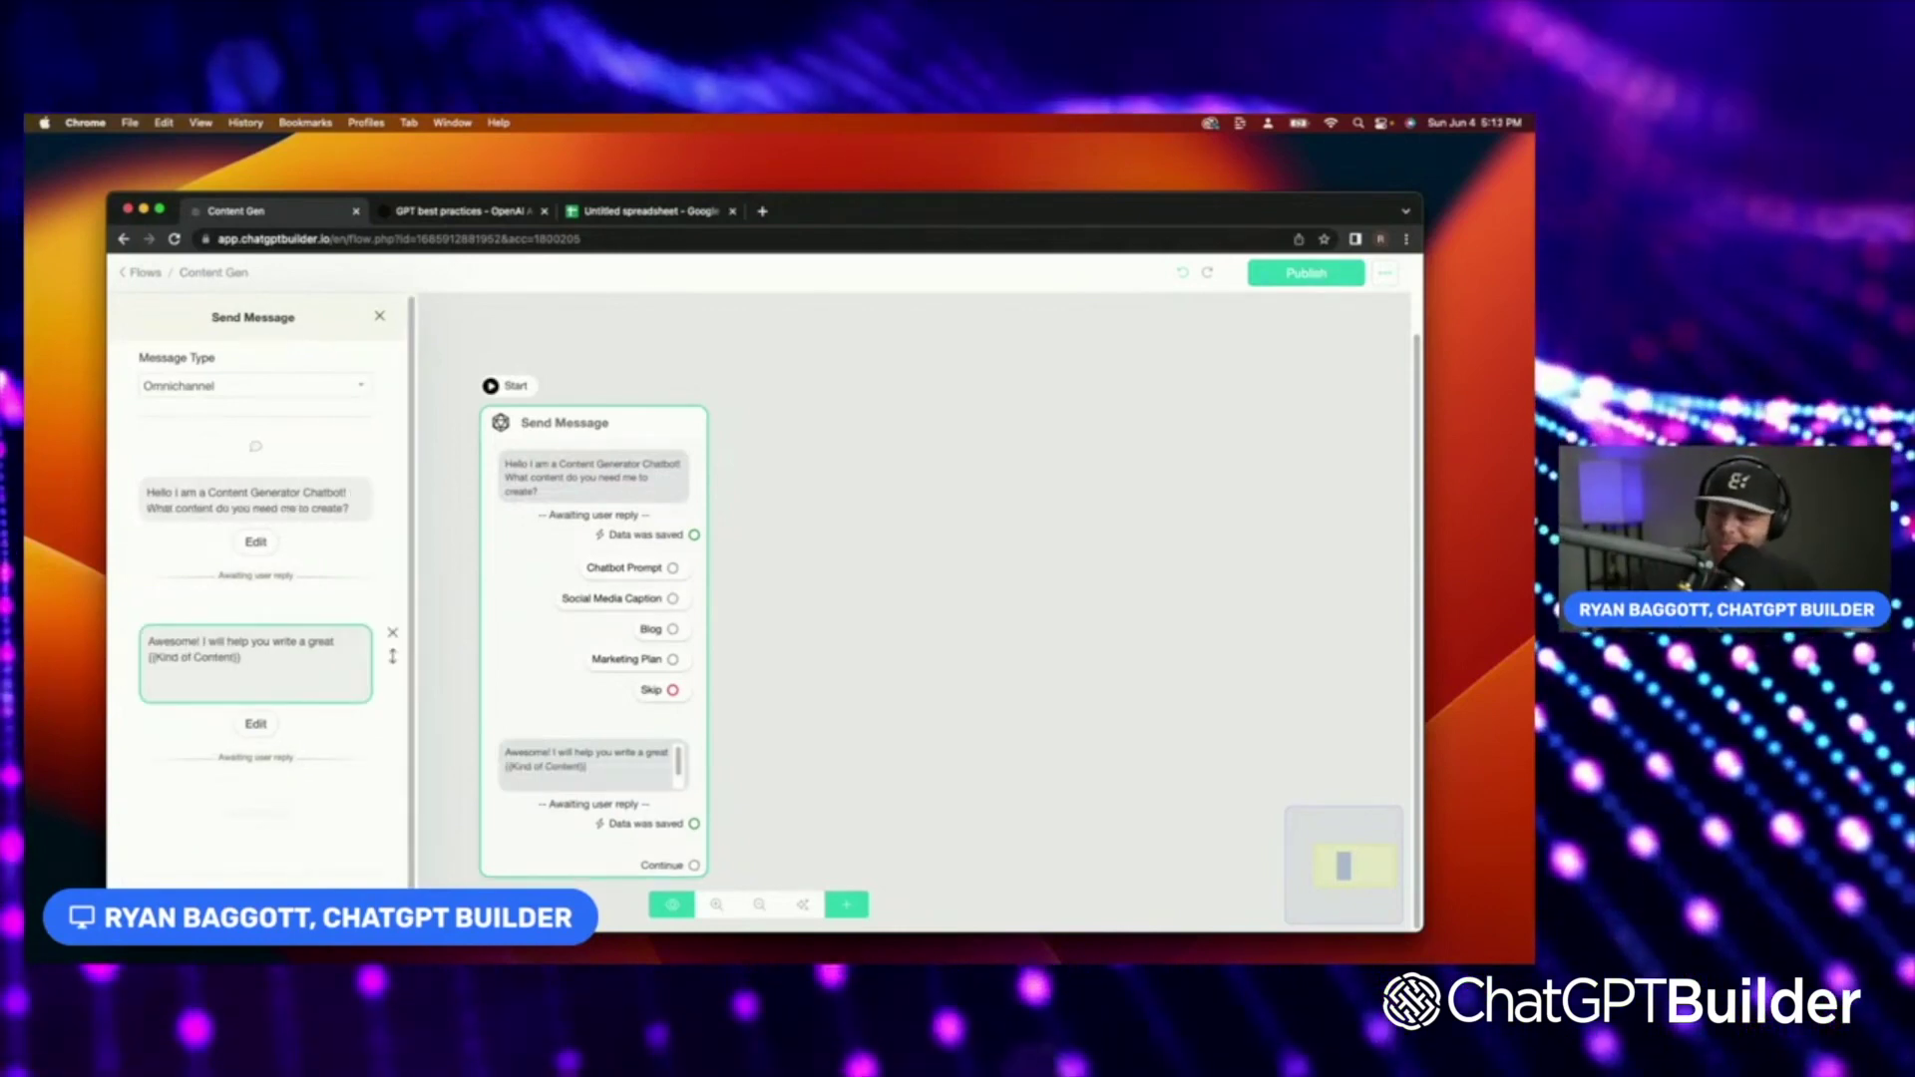
type("Please provide some details that you'd like me to include. For example, what tone would you like me to use and what is the topic?")
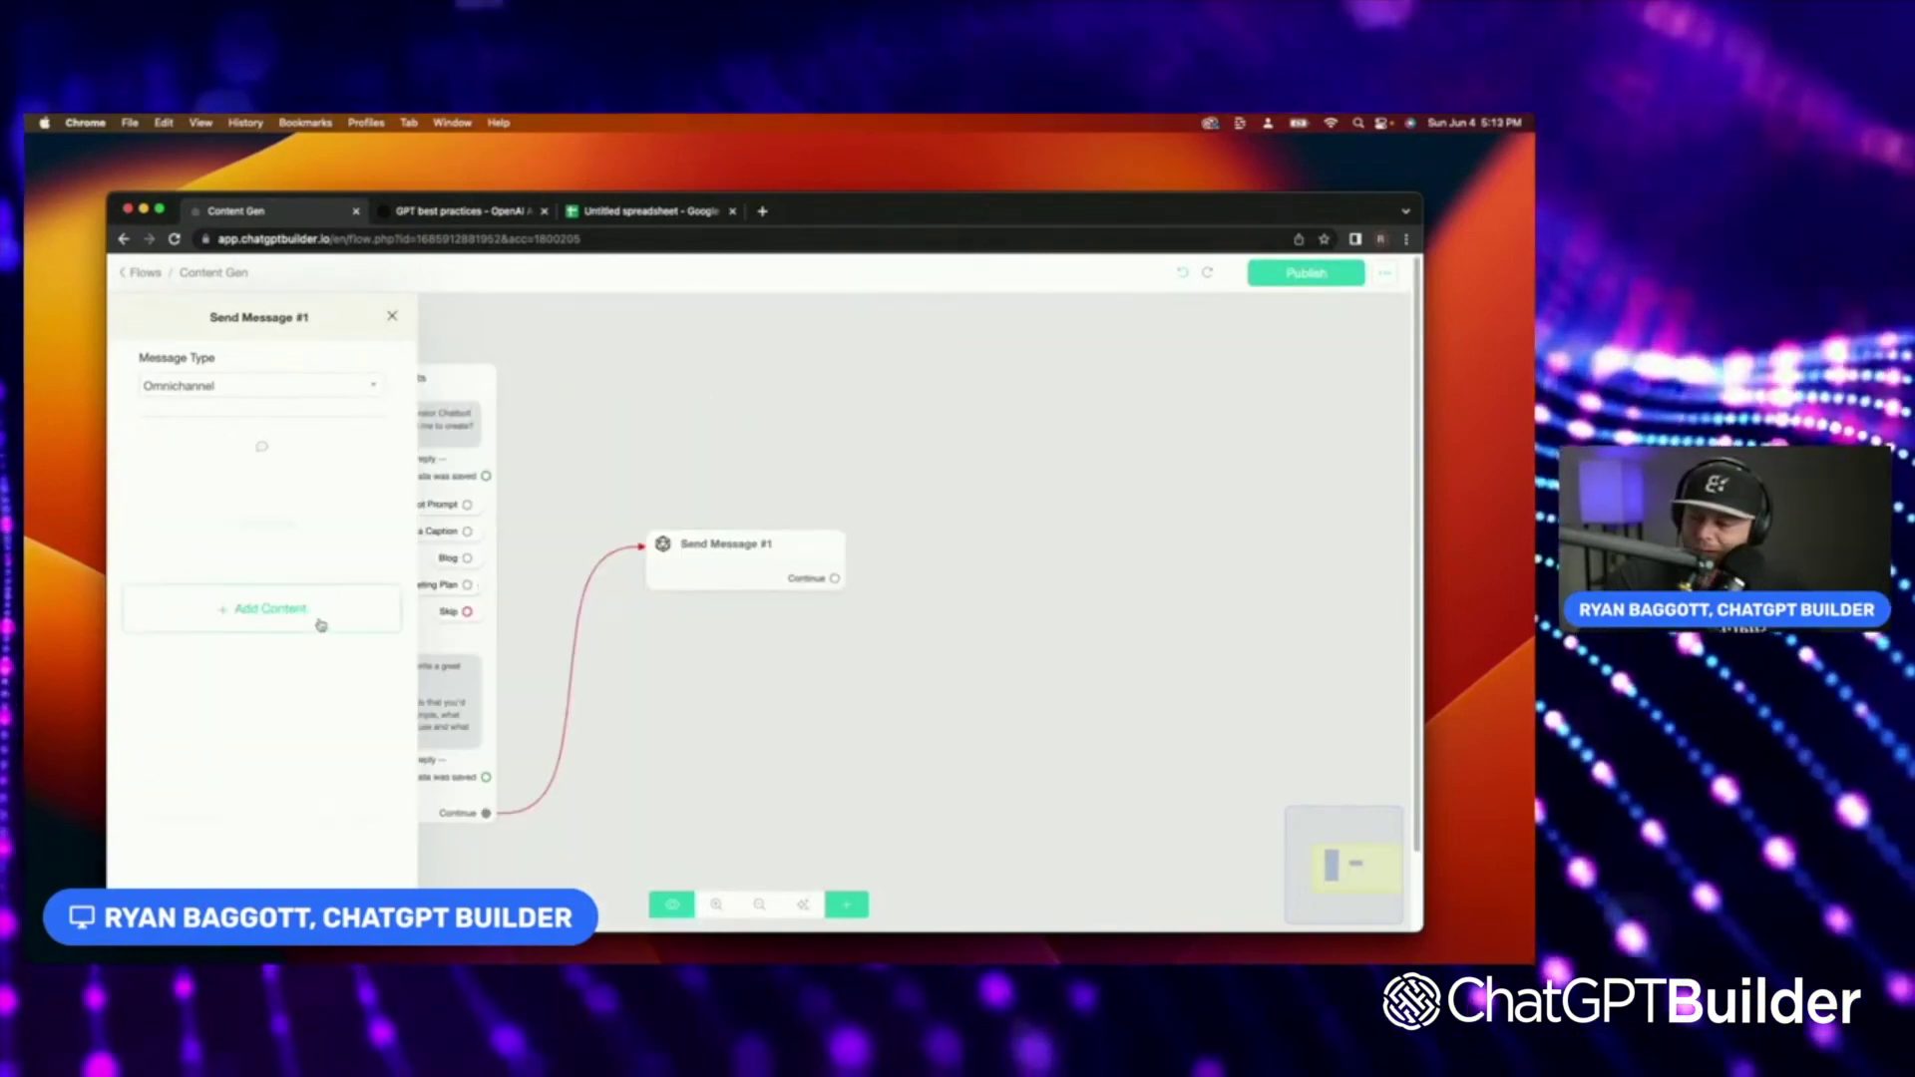
Add an OpenAI block to Send Message #1 with a prompt using {{Content Request Details}}.
left_click(319, 622)
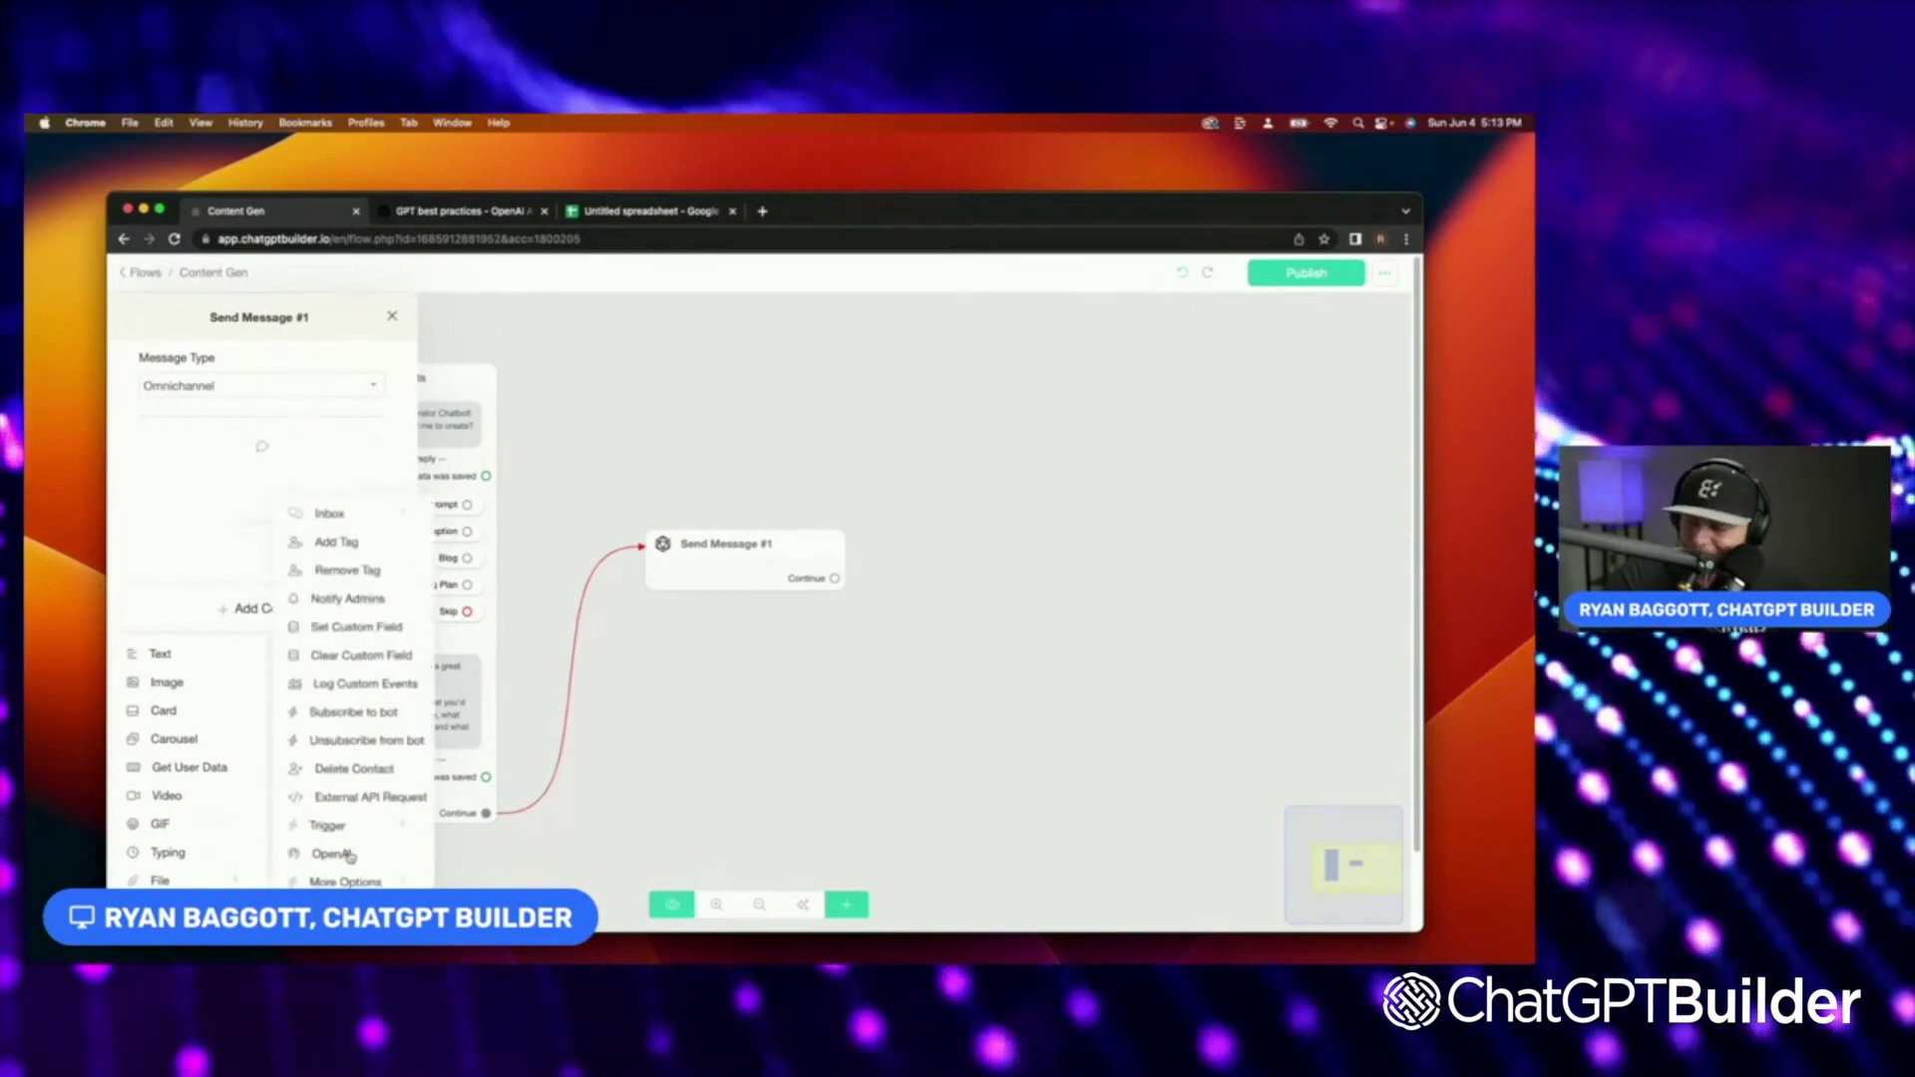
left_click(332, 852)
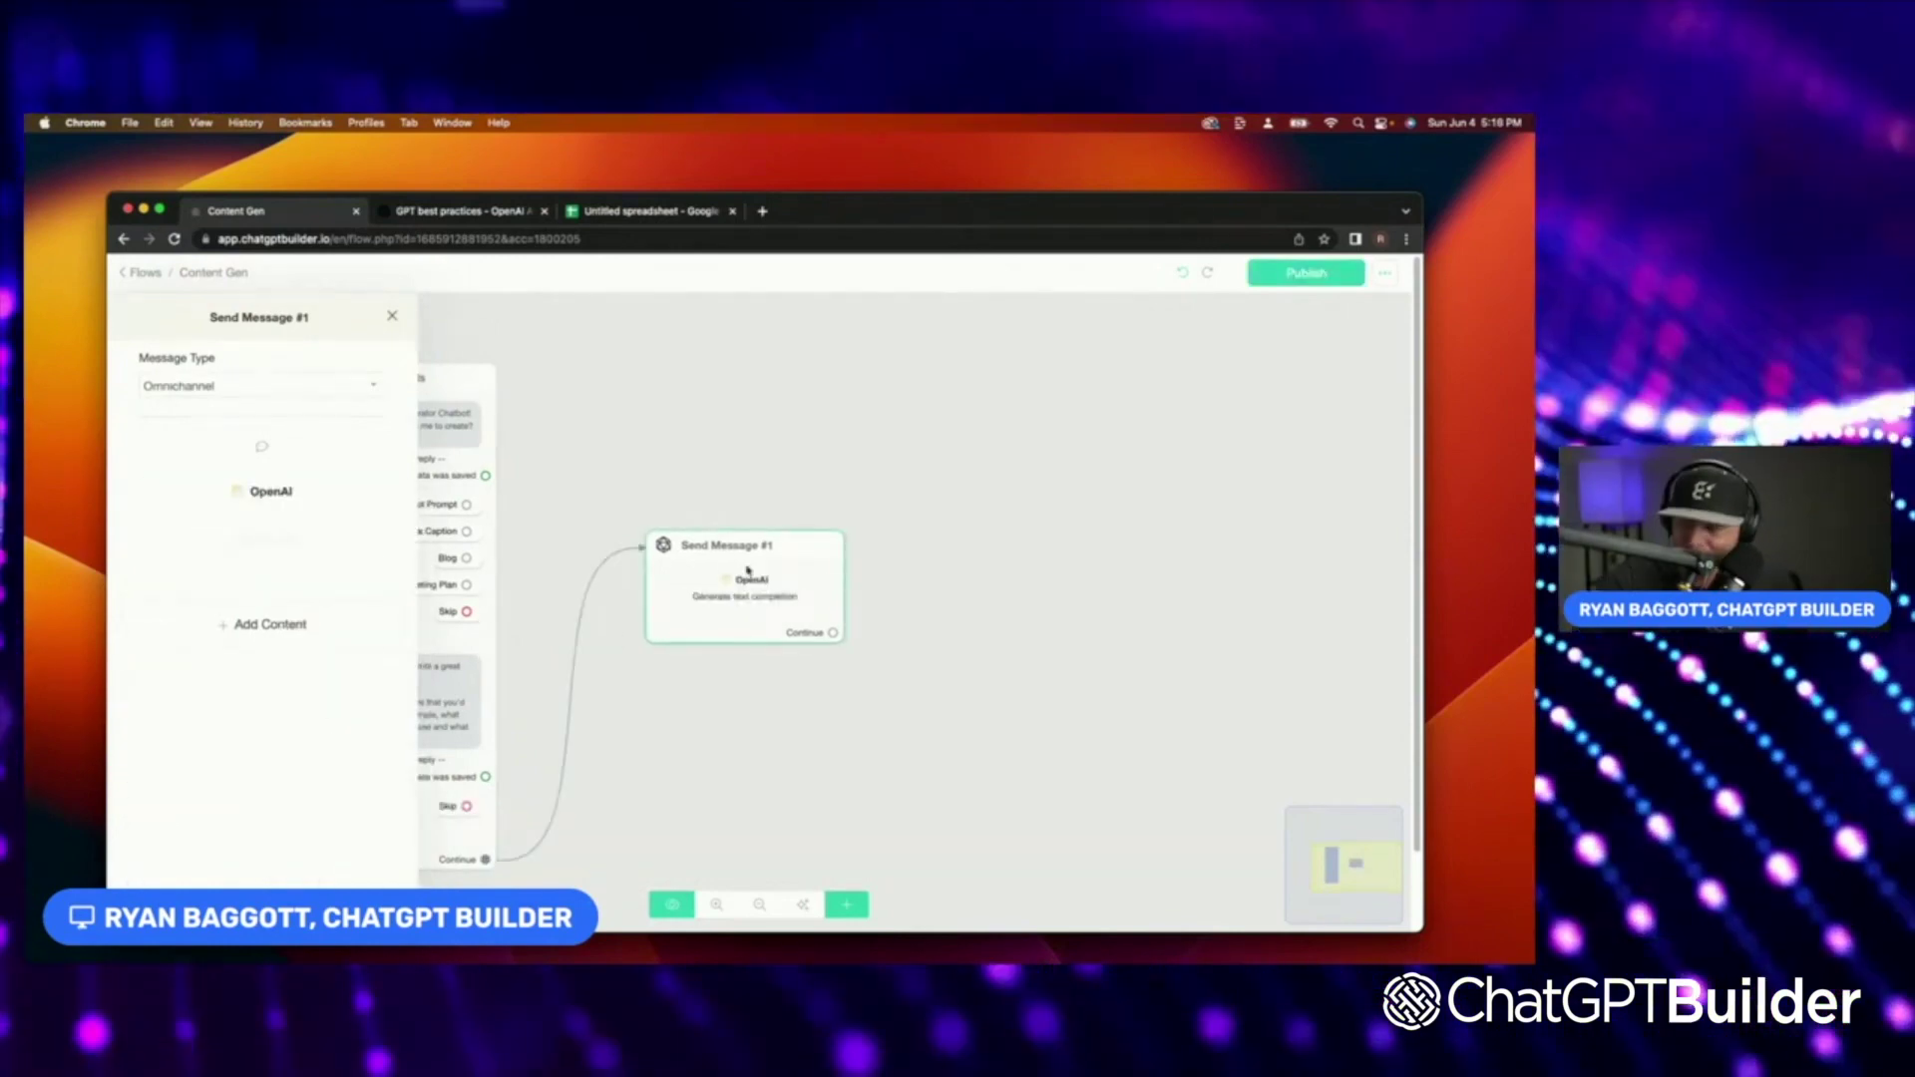
left_click(284, 502)
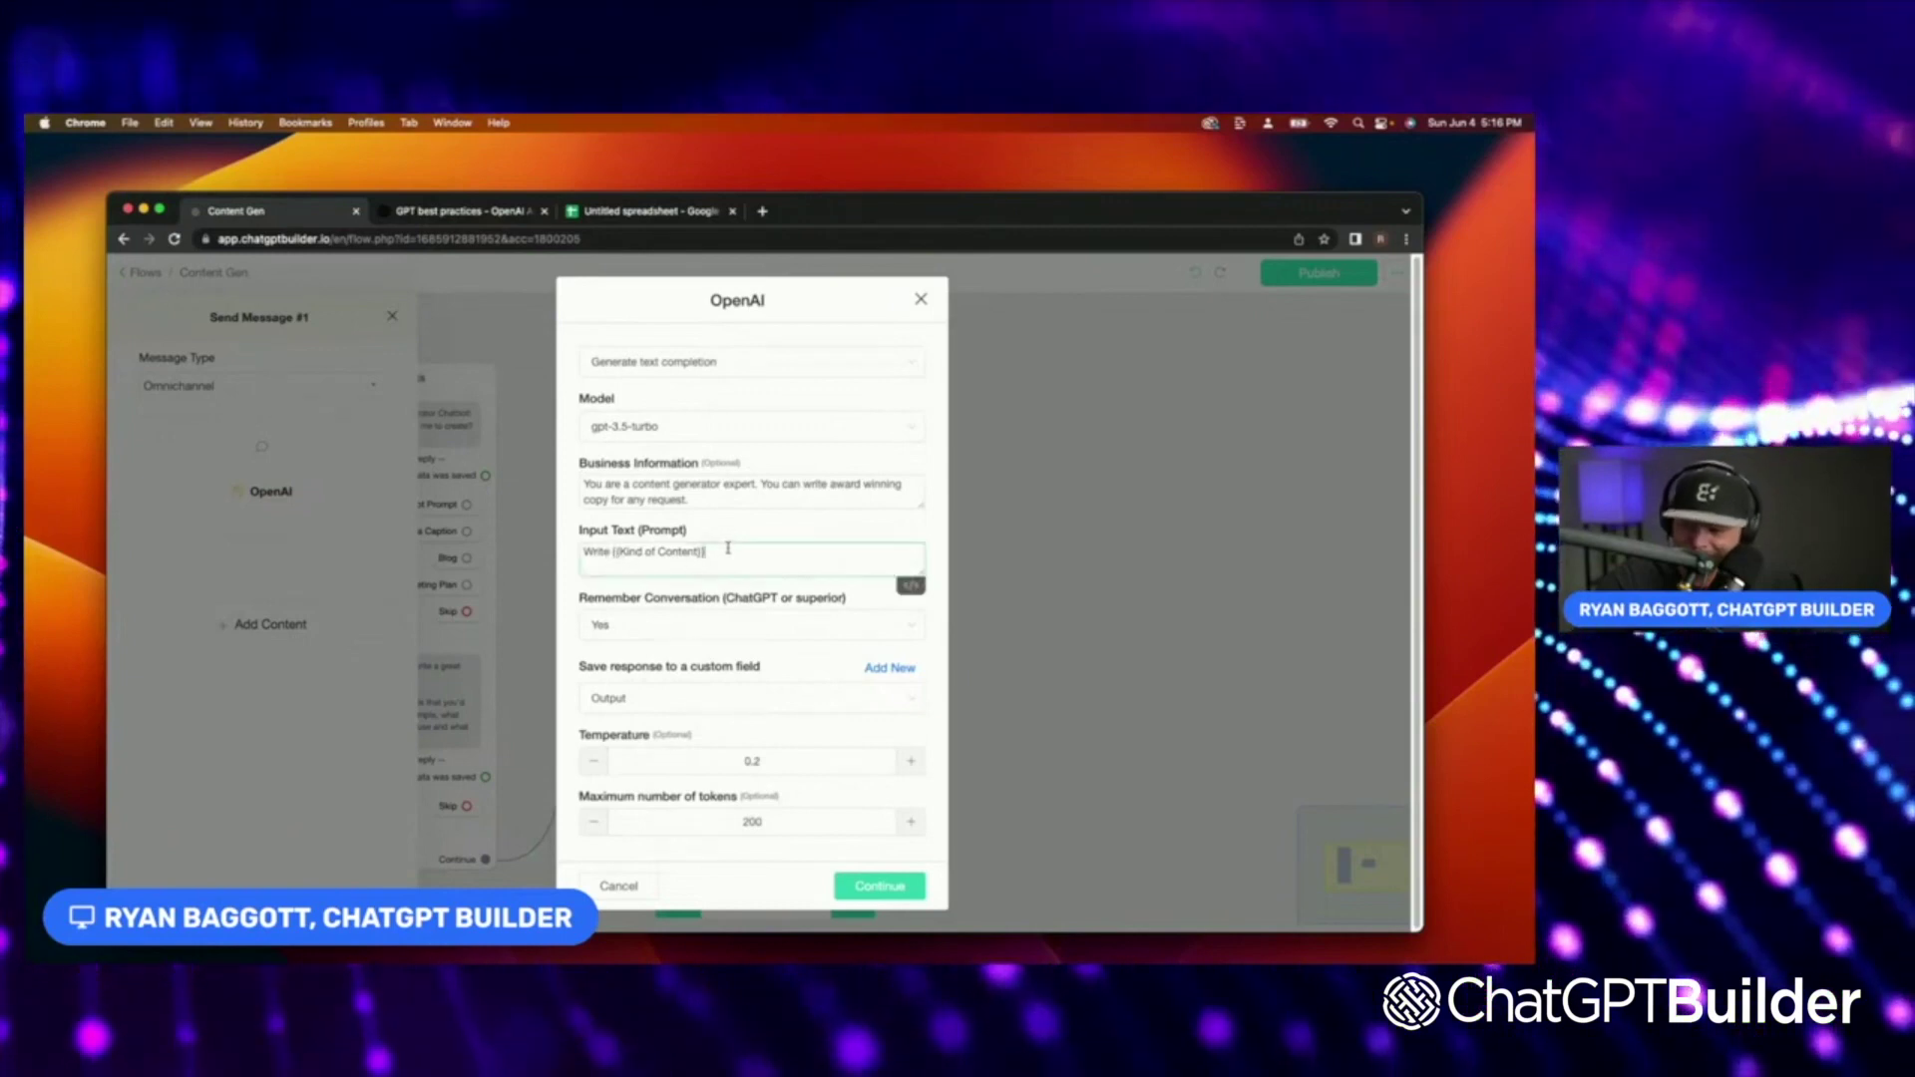
type("{{Content Request Details}}. Ensure the content is high quality and is a reasonable length.")
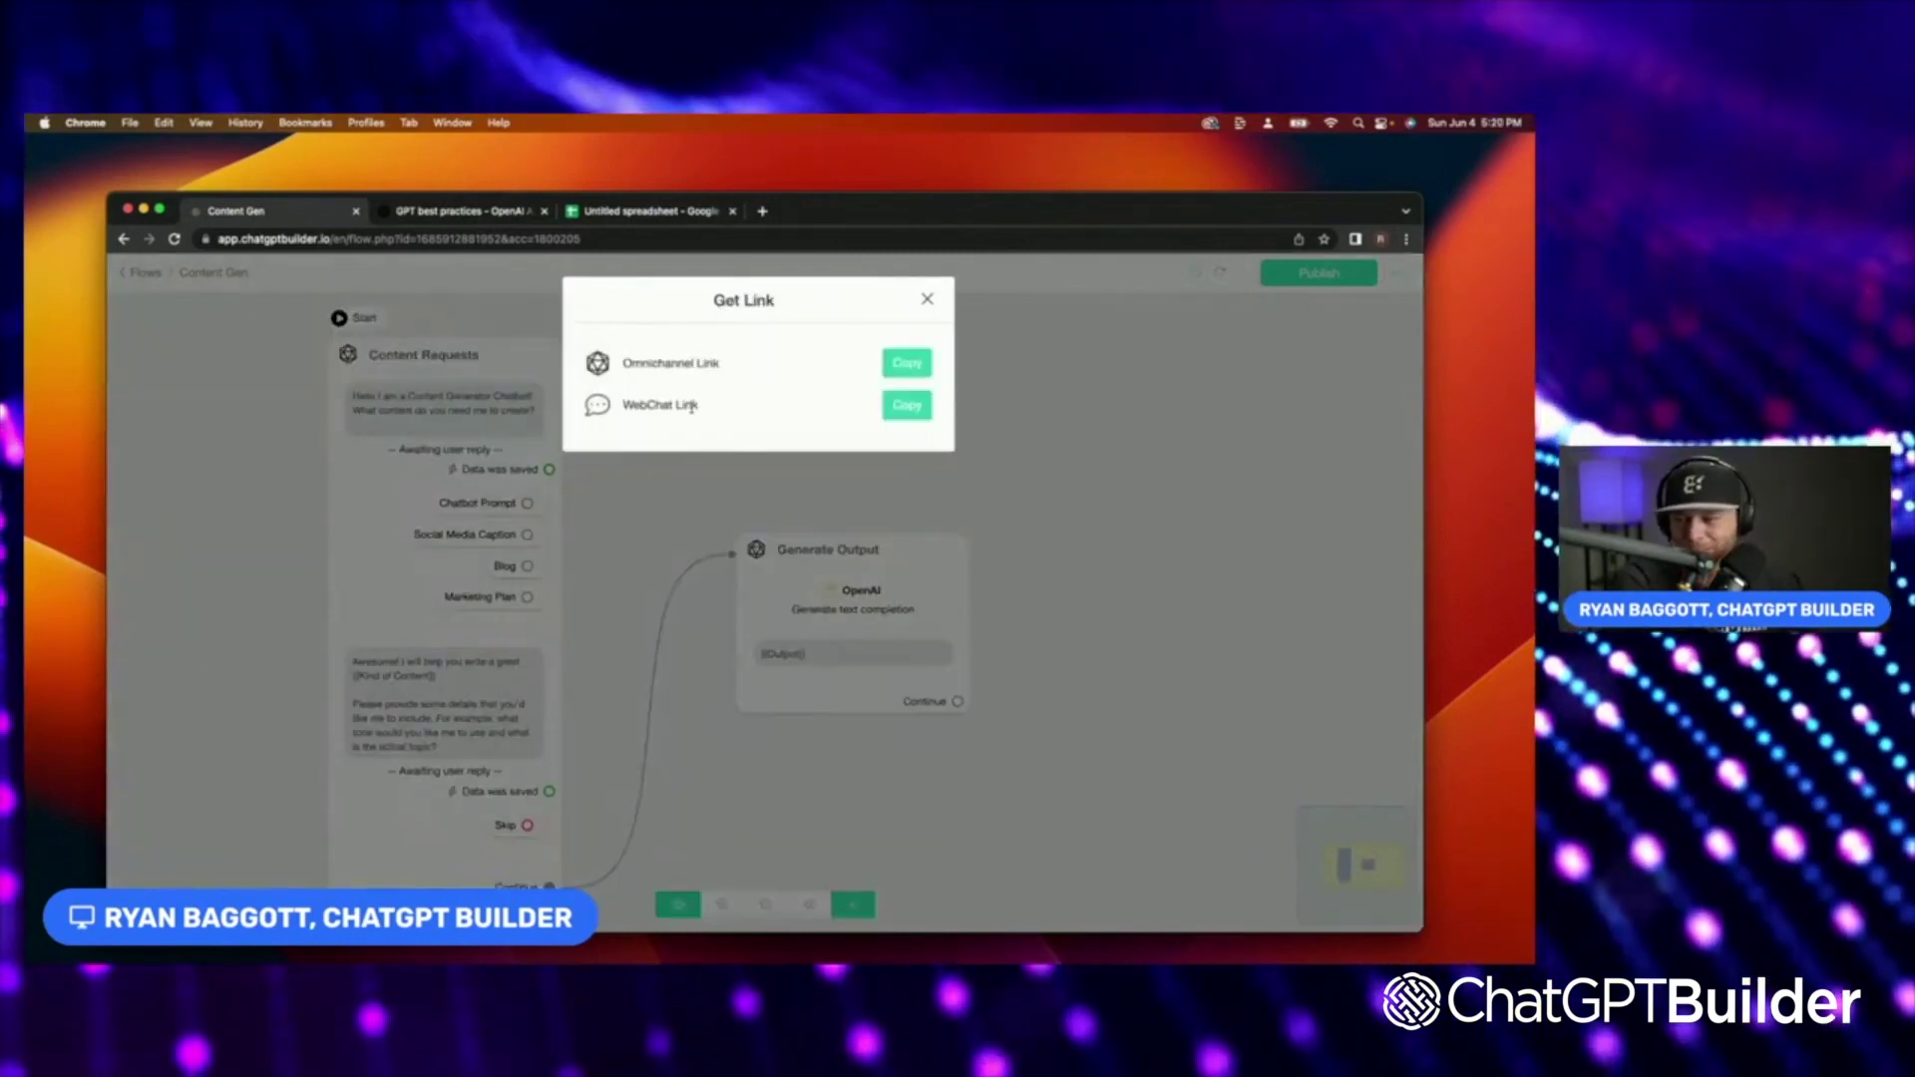
Copy the bot's omnichannel link and preview the chatbot as webchat.
left_click(916, 369)
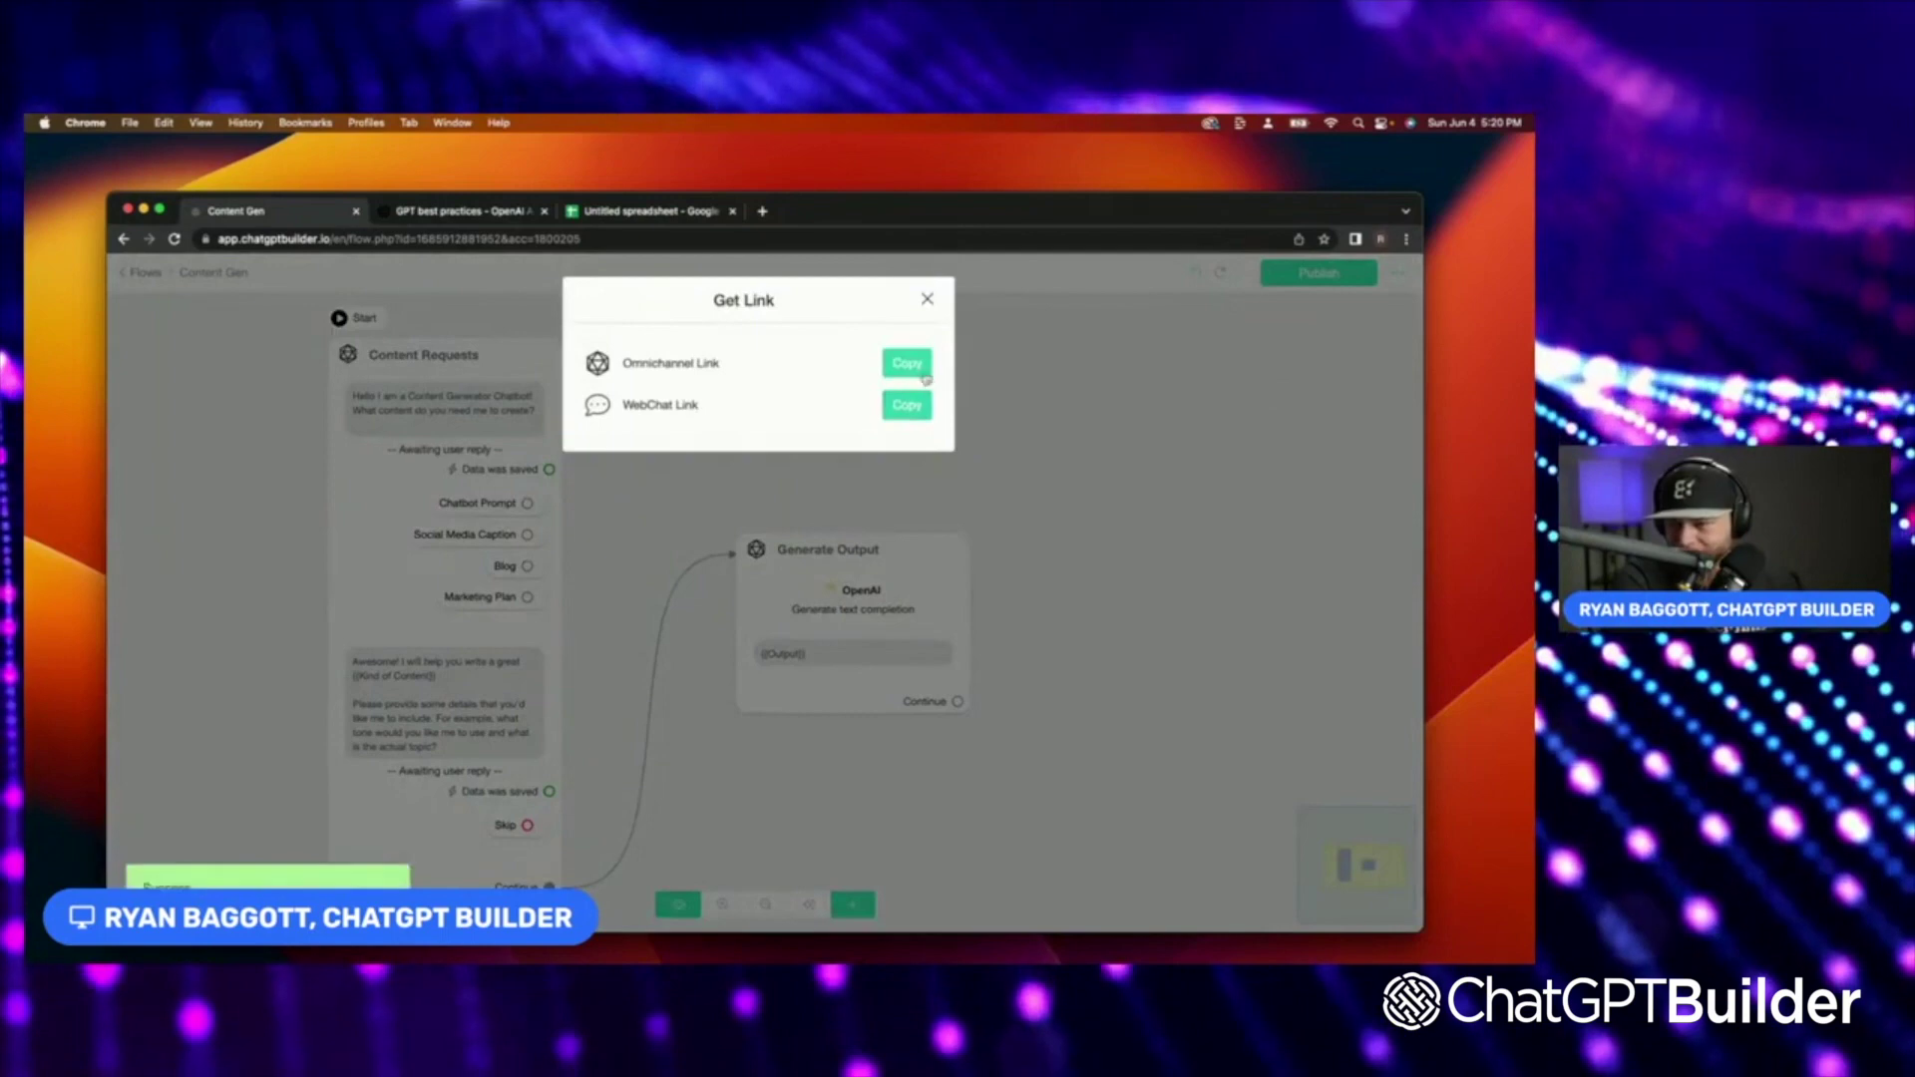
left_click(928, 301)
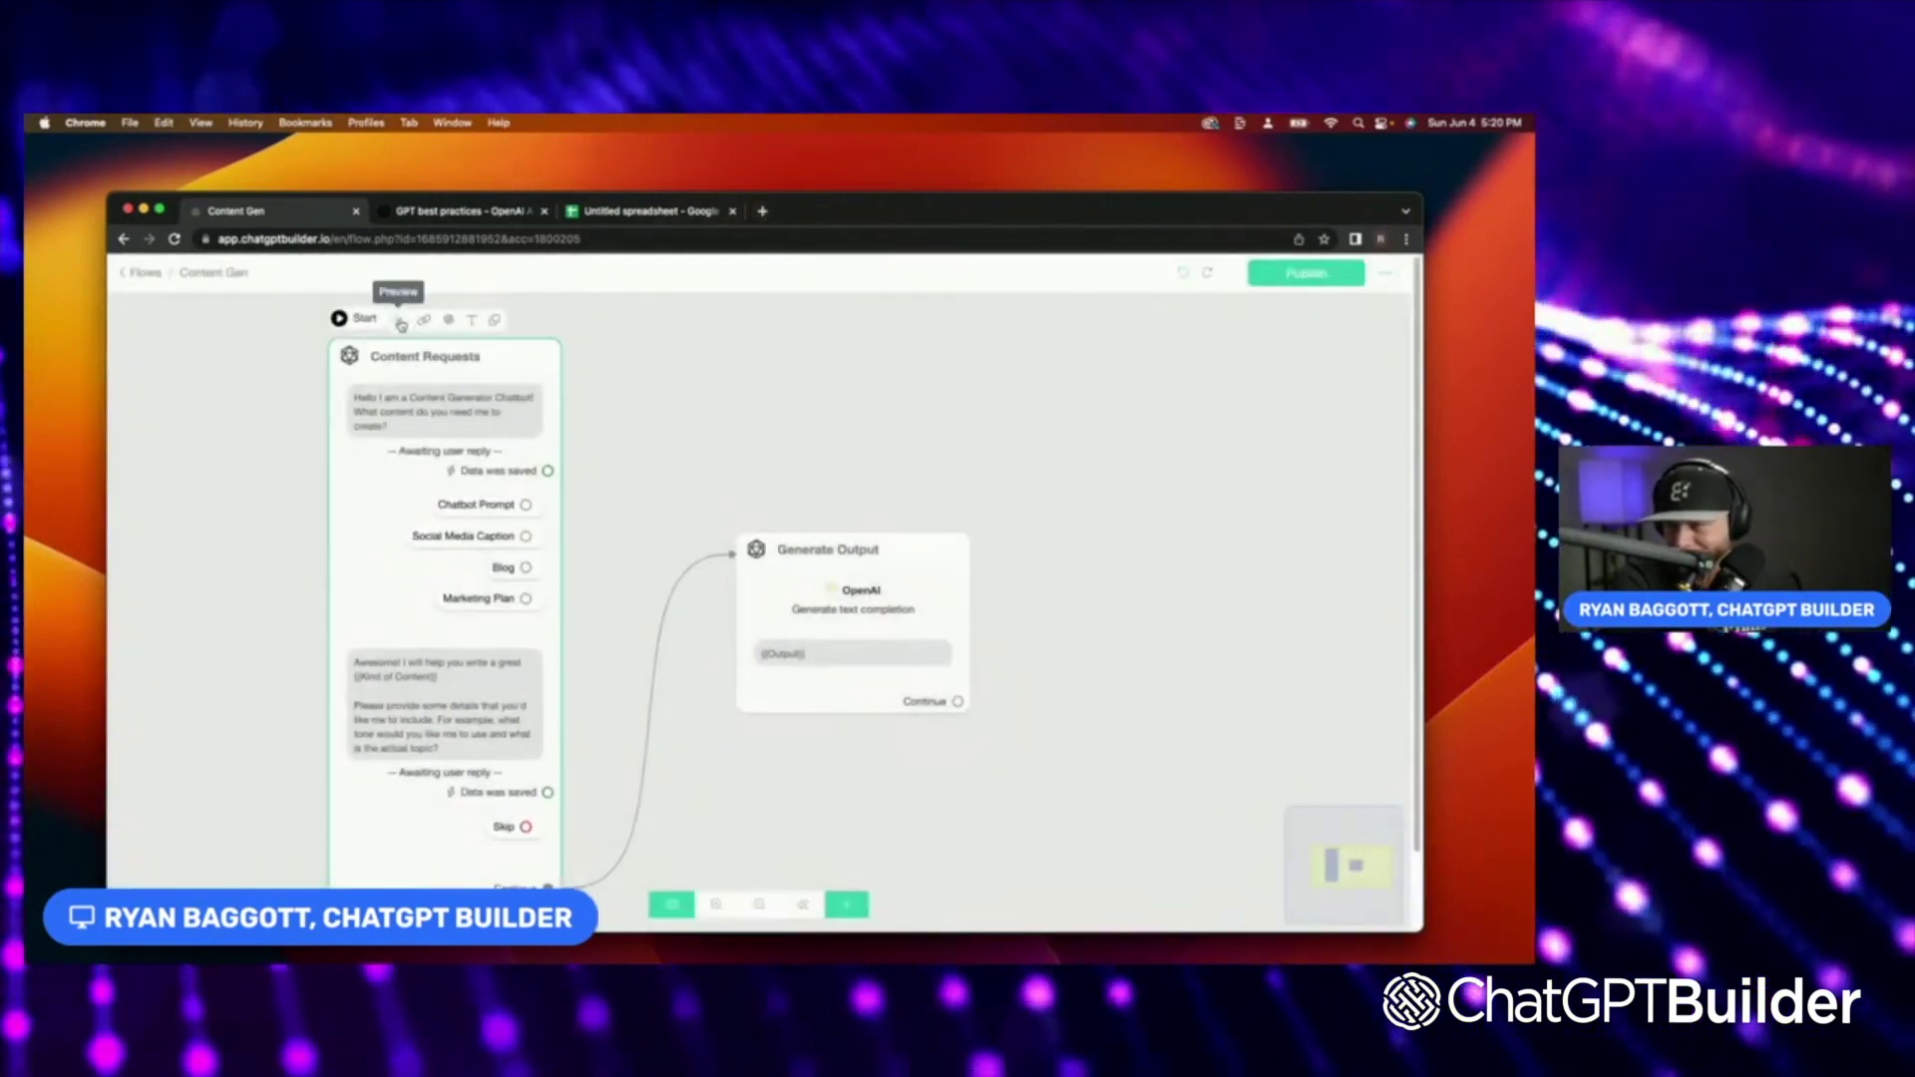
left_click(399, 322)
left_click(878, 384)
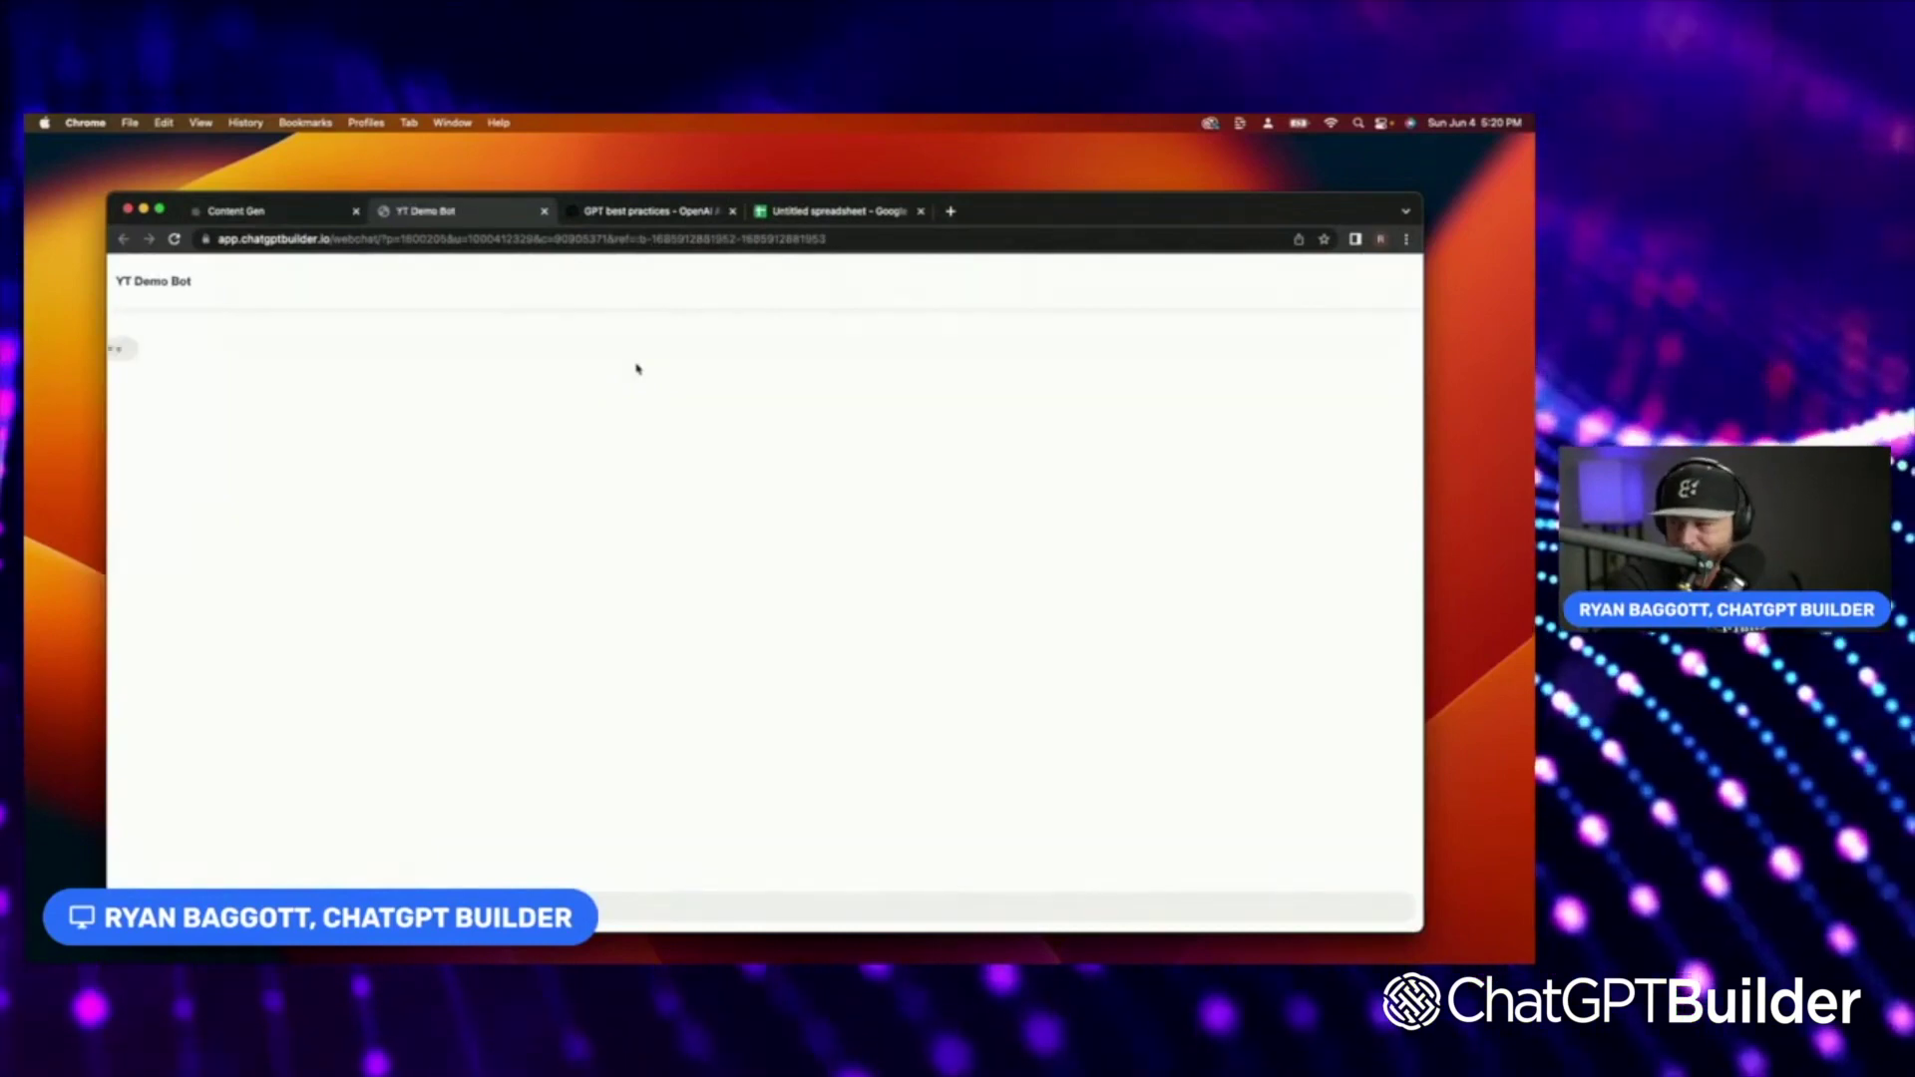
Resize and centre the browser window to a narrow, phone-like width.
left_click_drag(1422, 193, 768, 192)
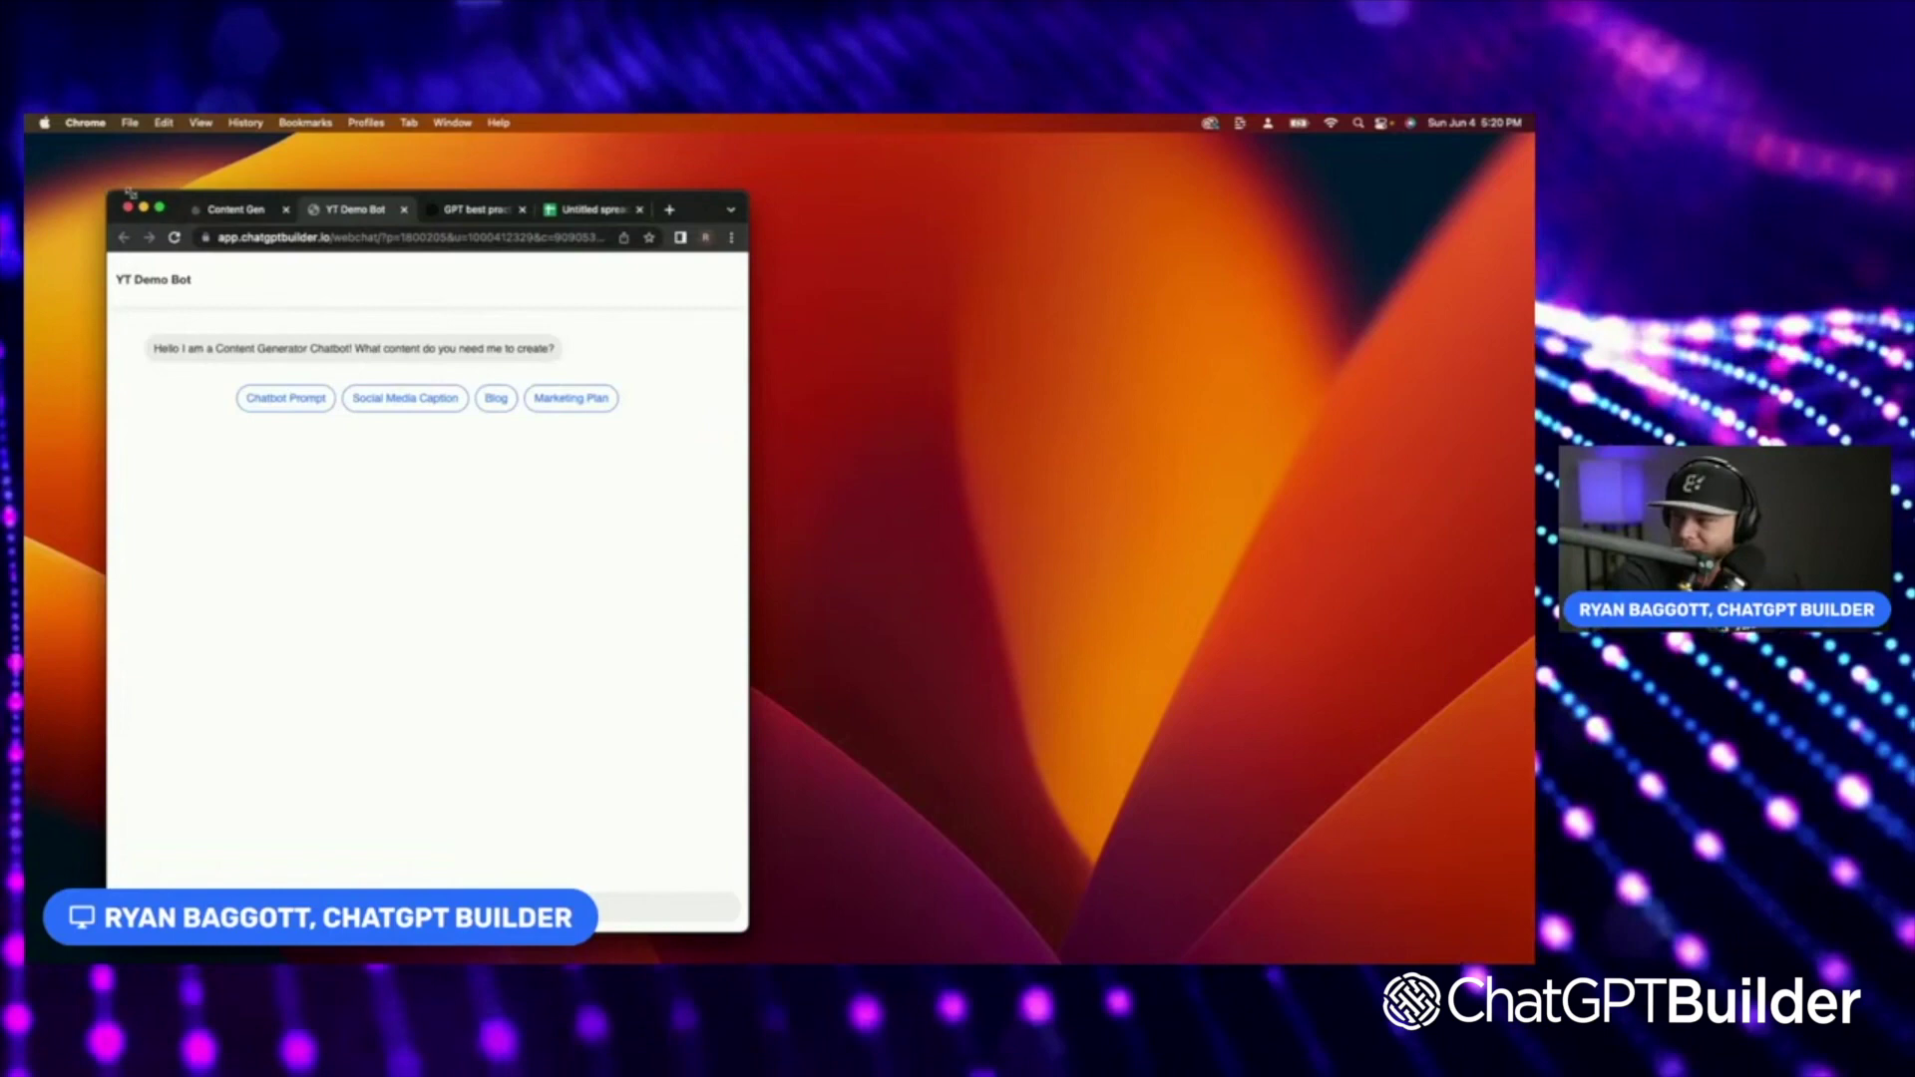
left_click_drag(105, 599, 235, 599)
mouse_move(708, 204)
left_mouse_down()
mouse_move(786, 184)
mouse_move(703, 142)
mouse_move(987, 169)
left_mouse_up()
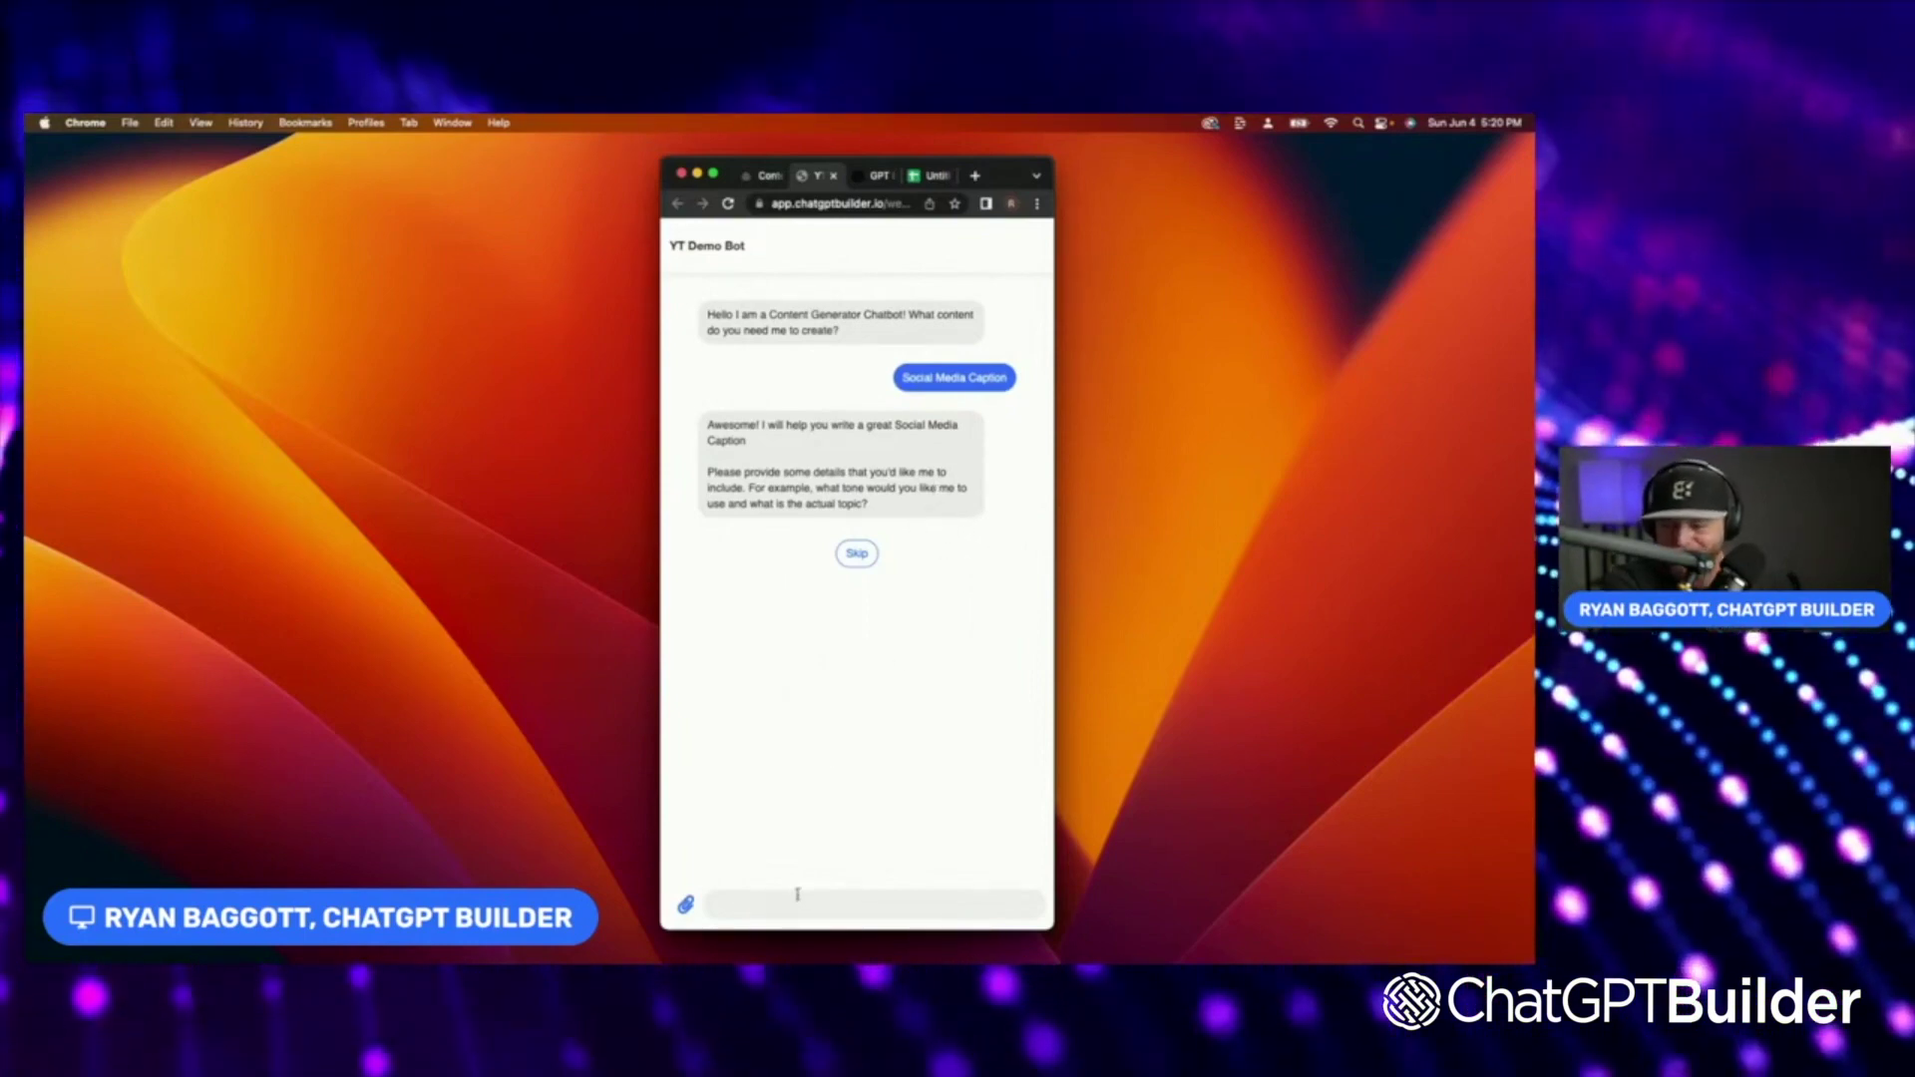
type("Create a caption about")
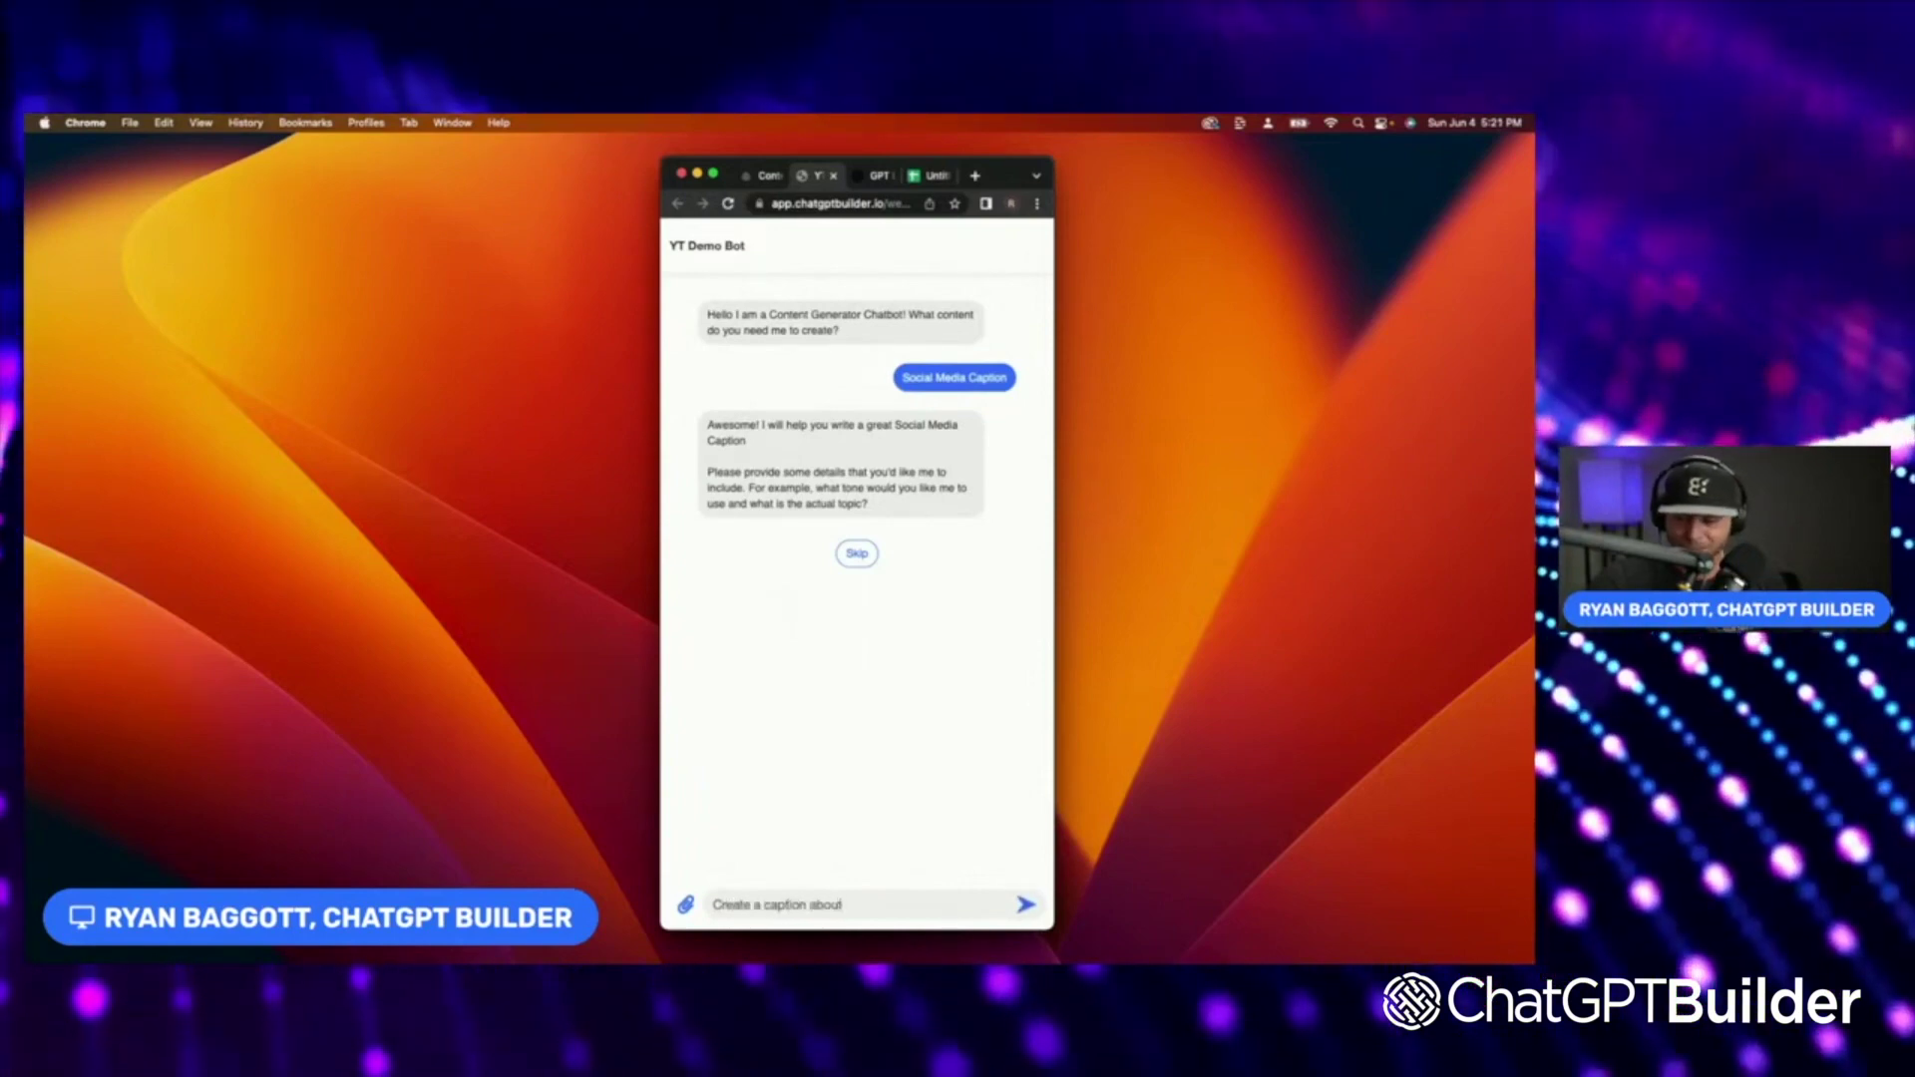
type(" a Live")
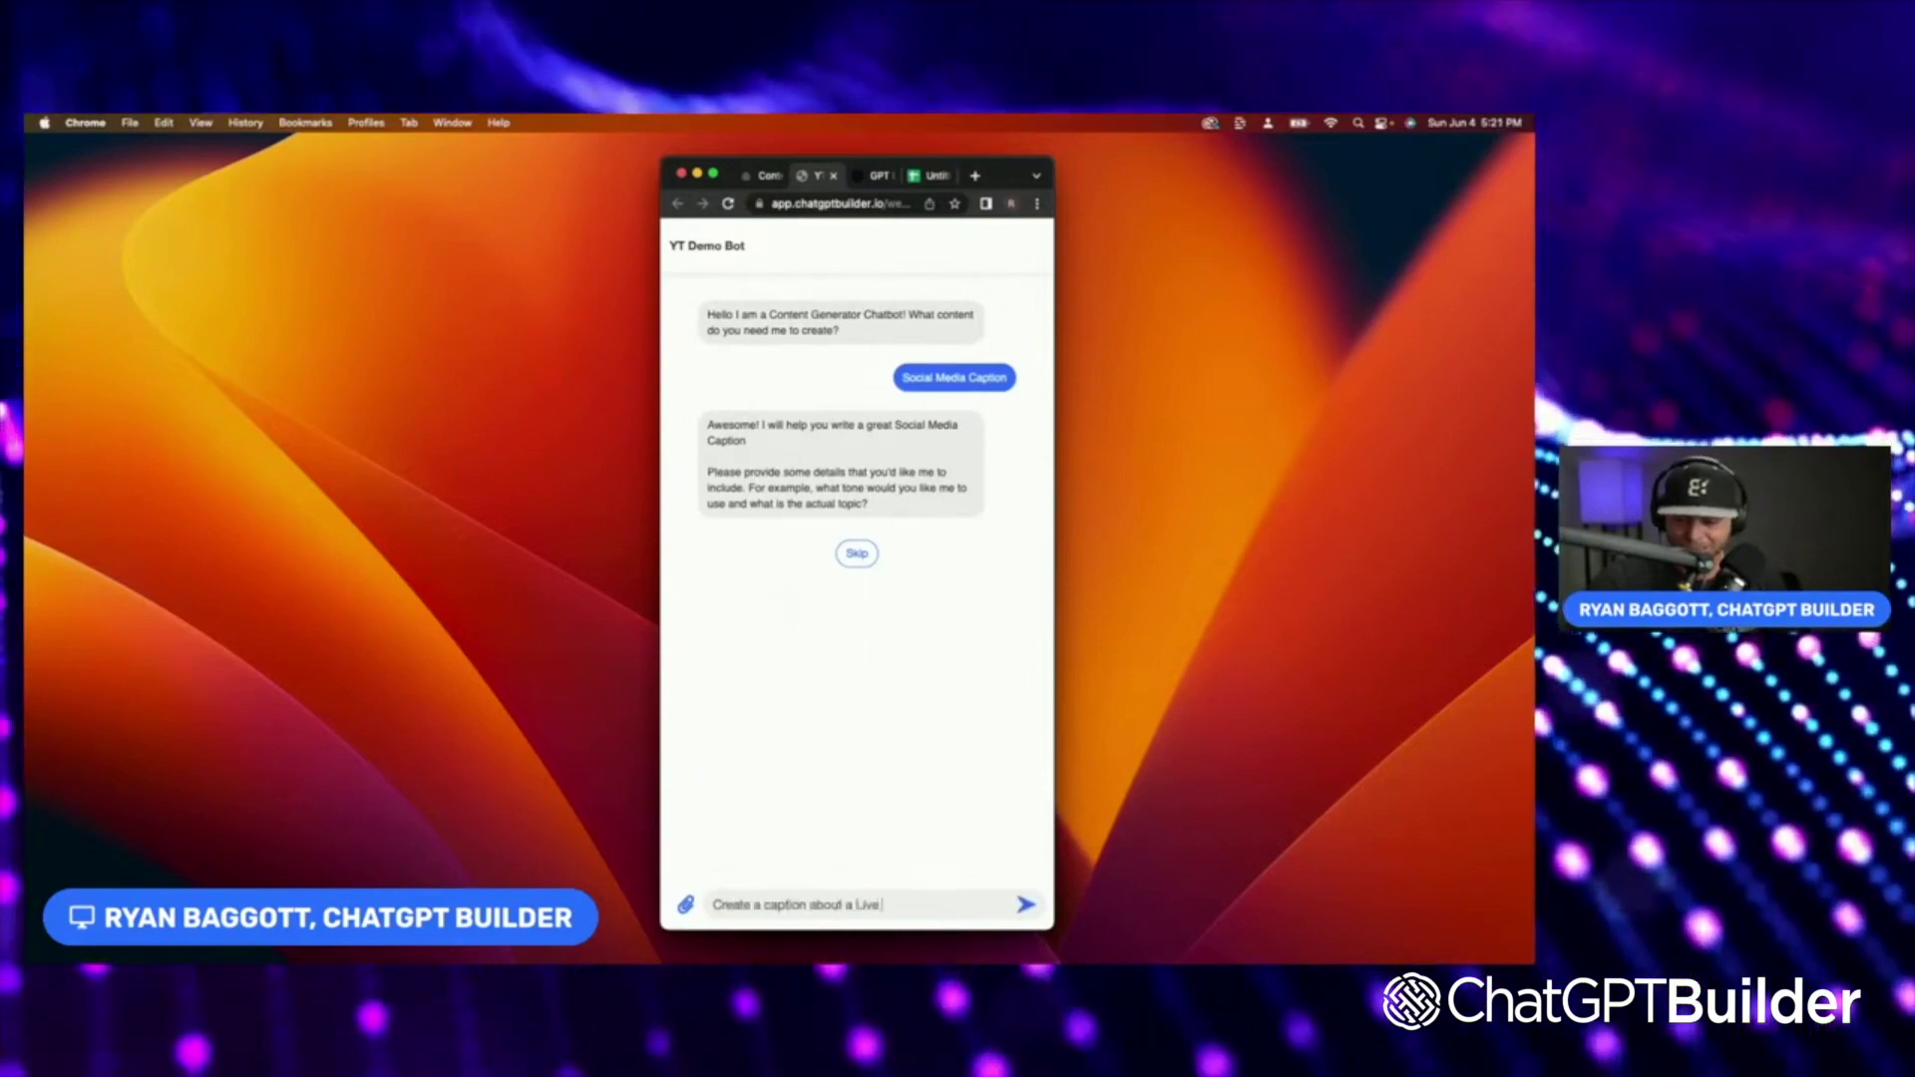
type(" Video Demo")
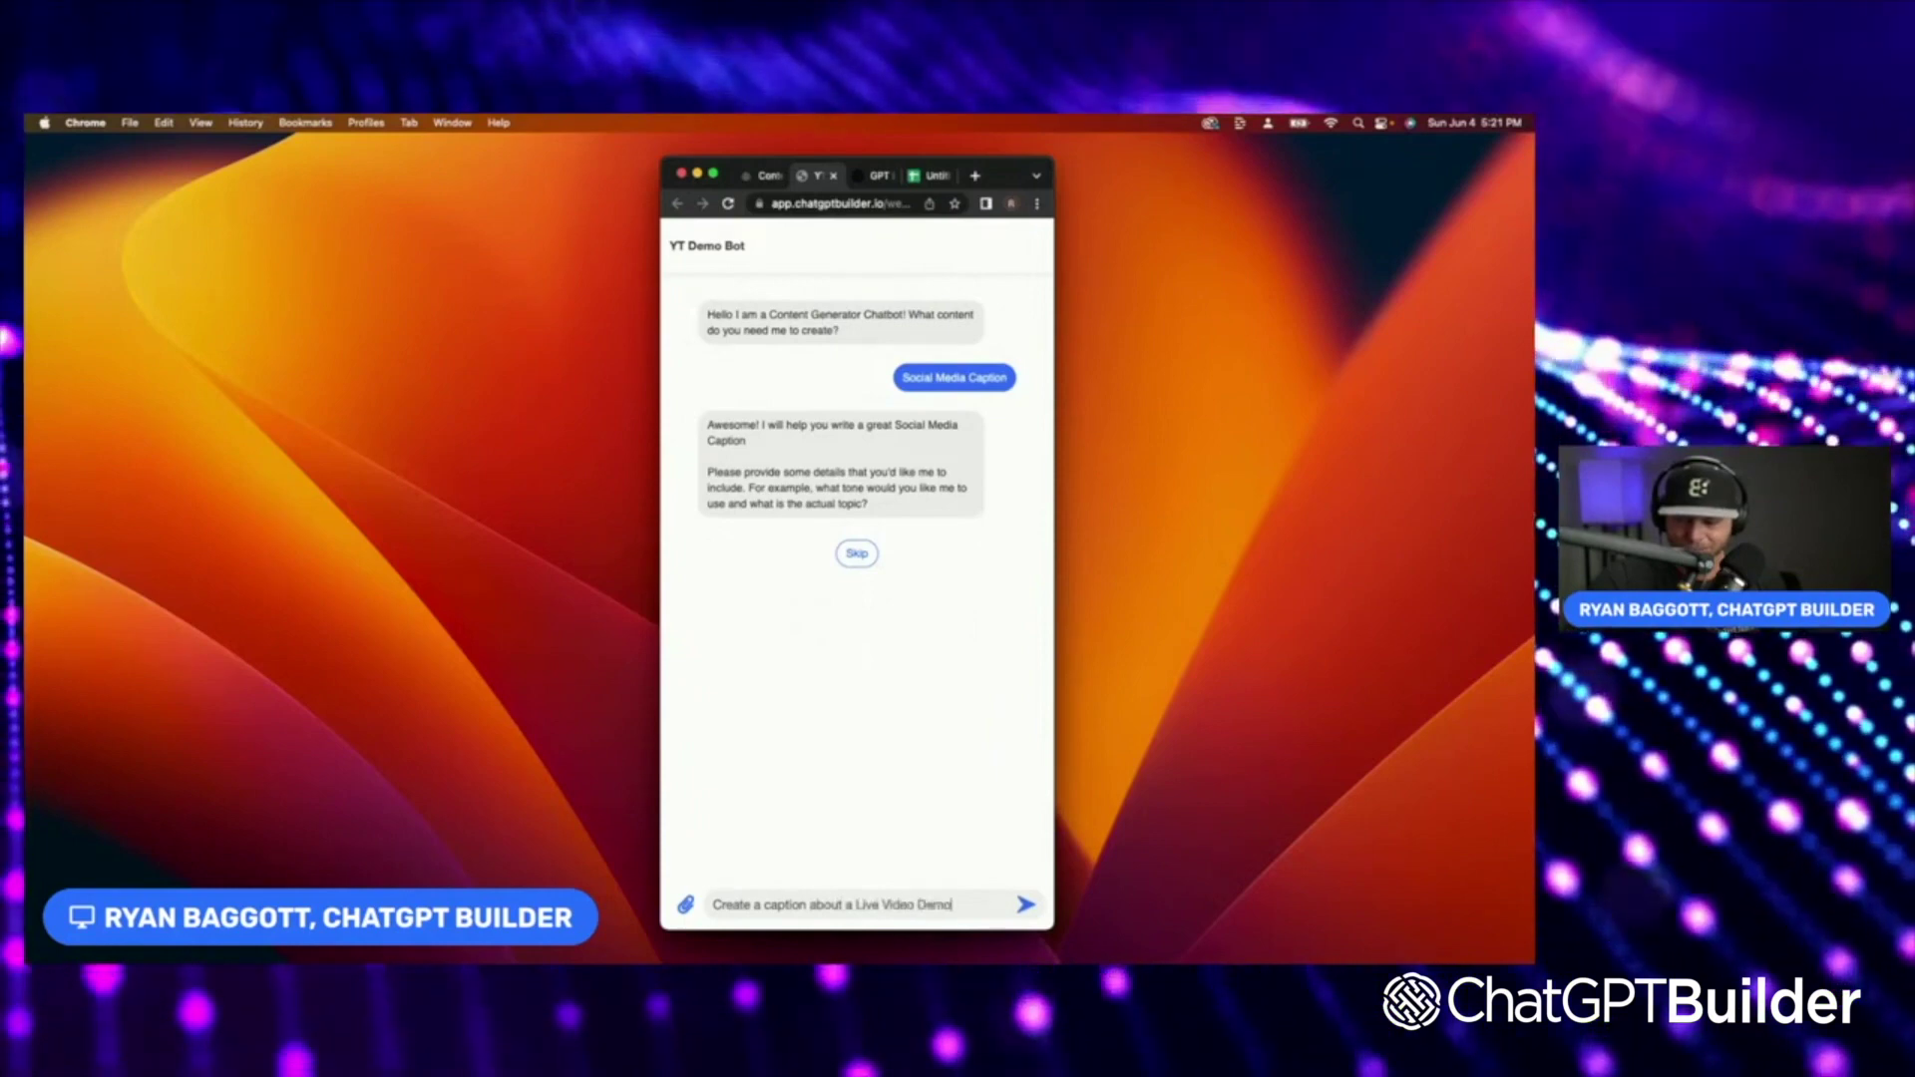
type(" of ChatGPT ")
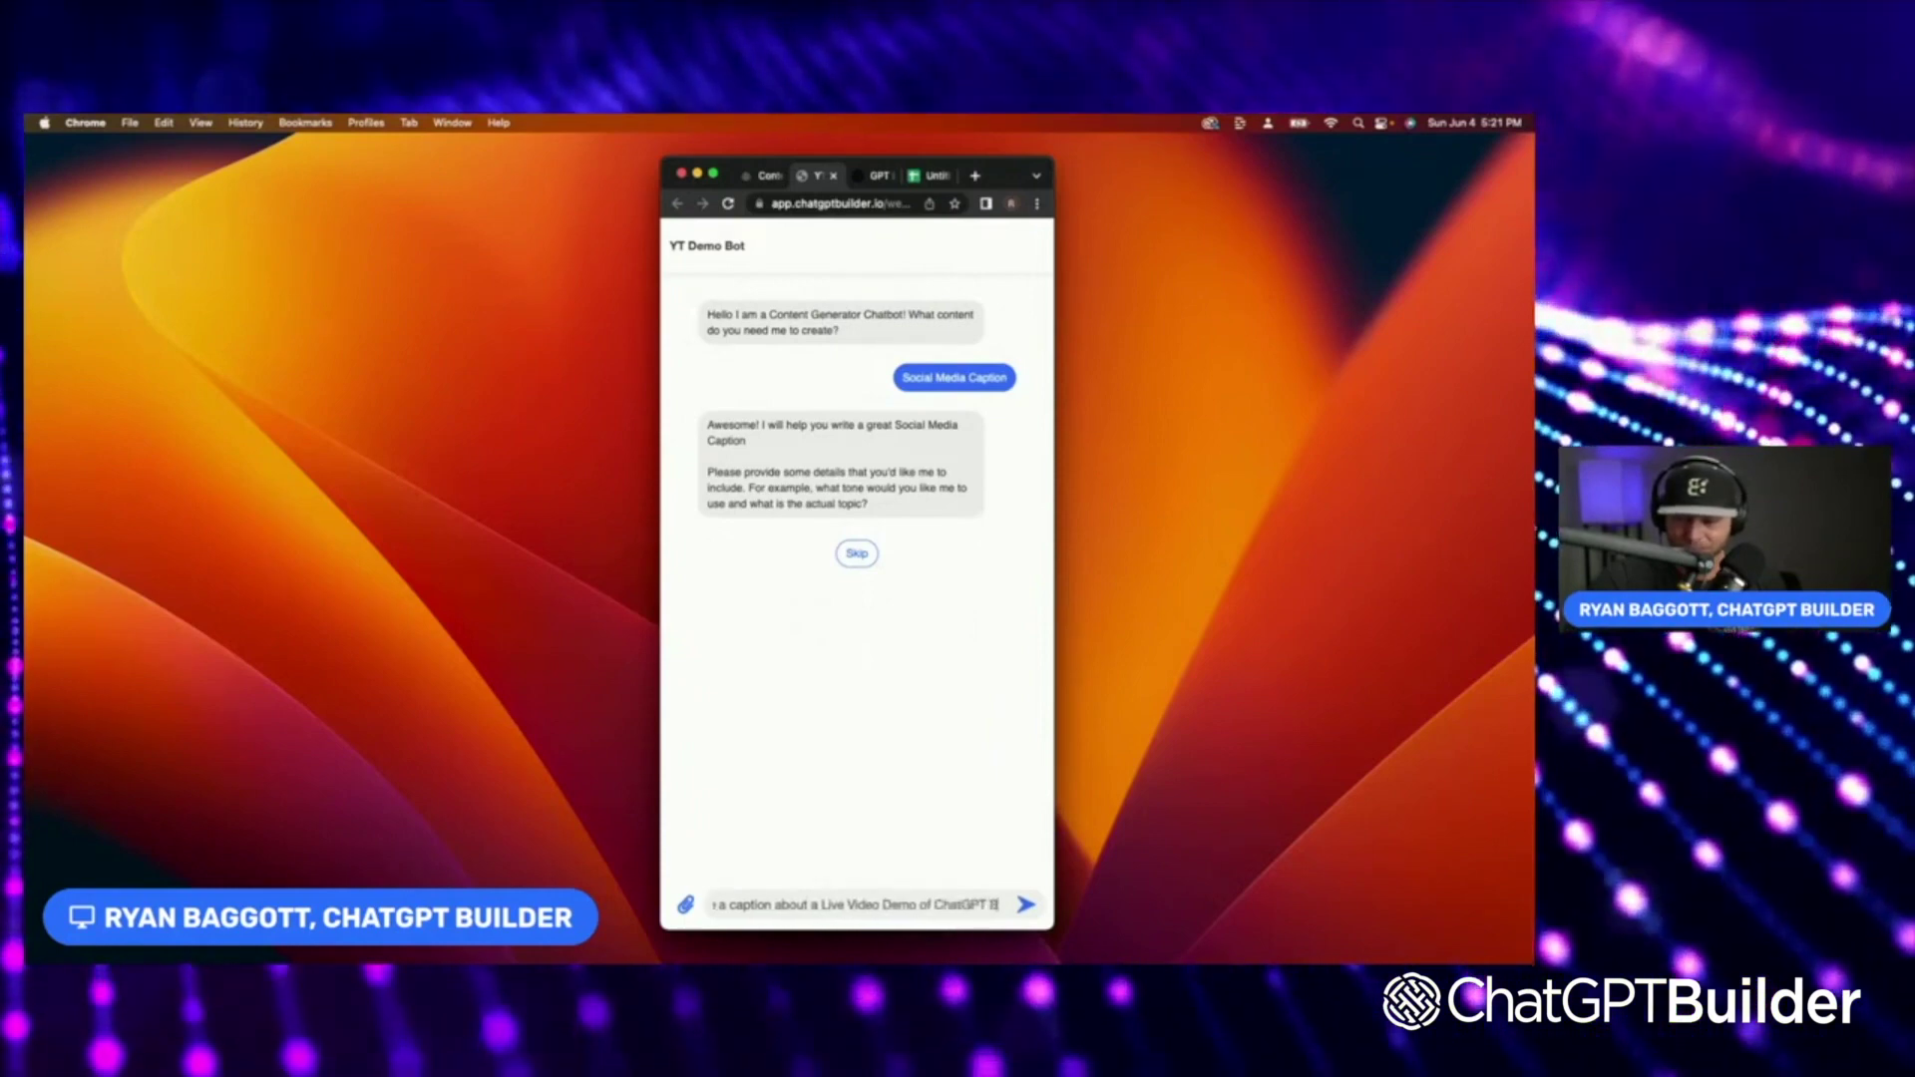
type("Builder, the best cha")
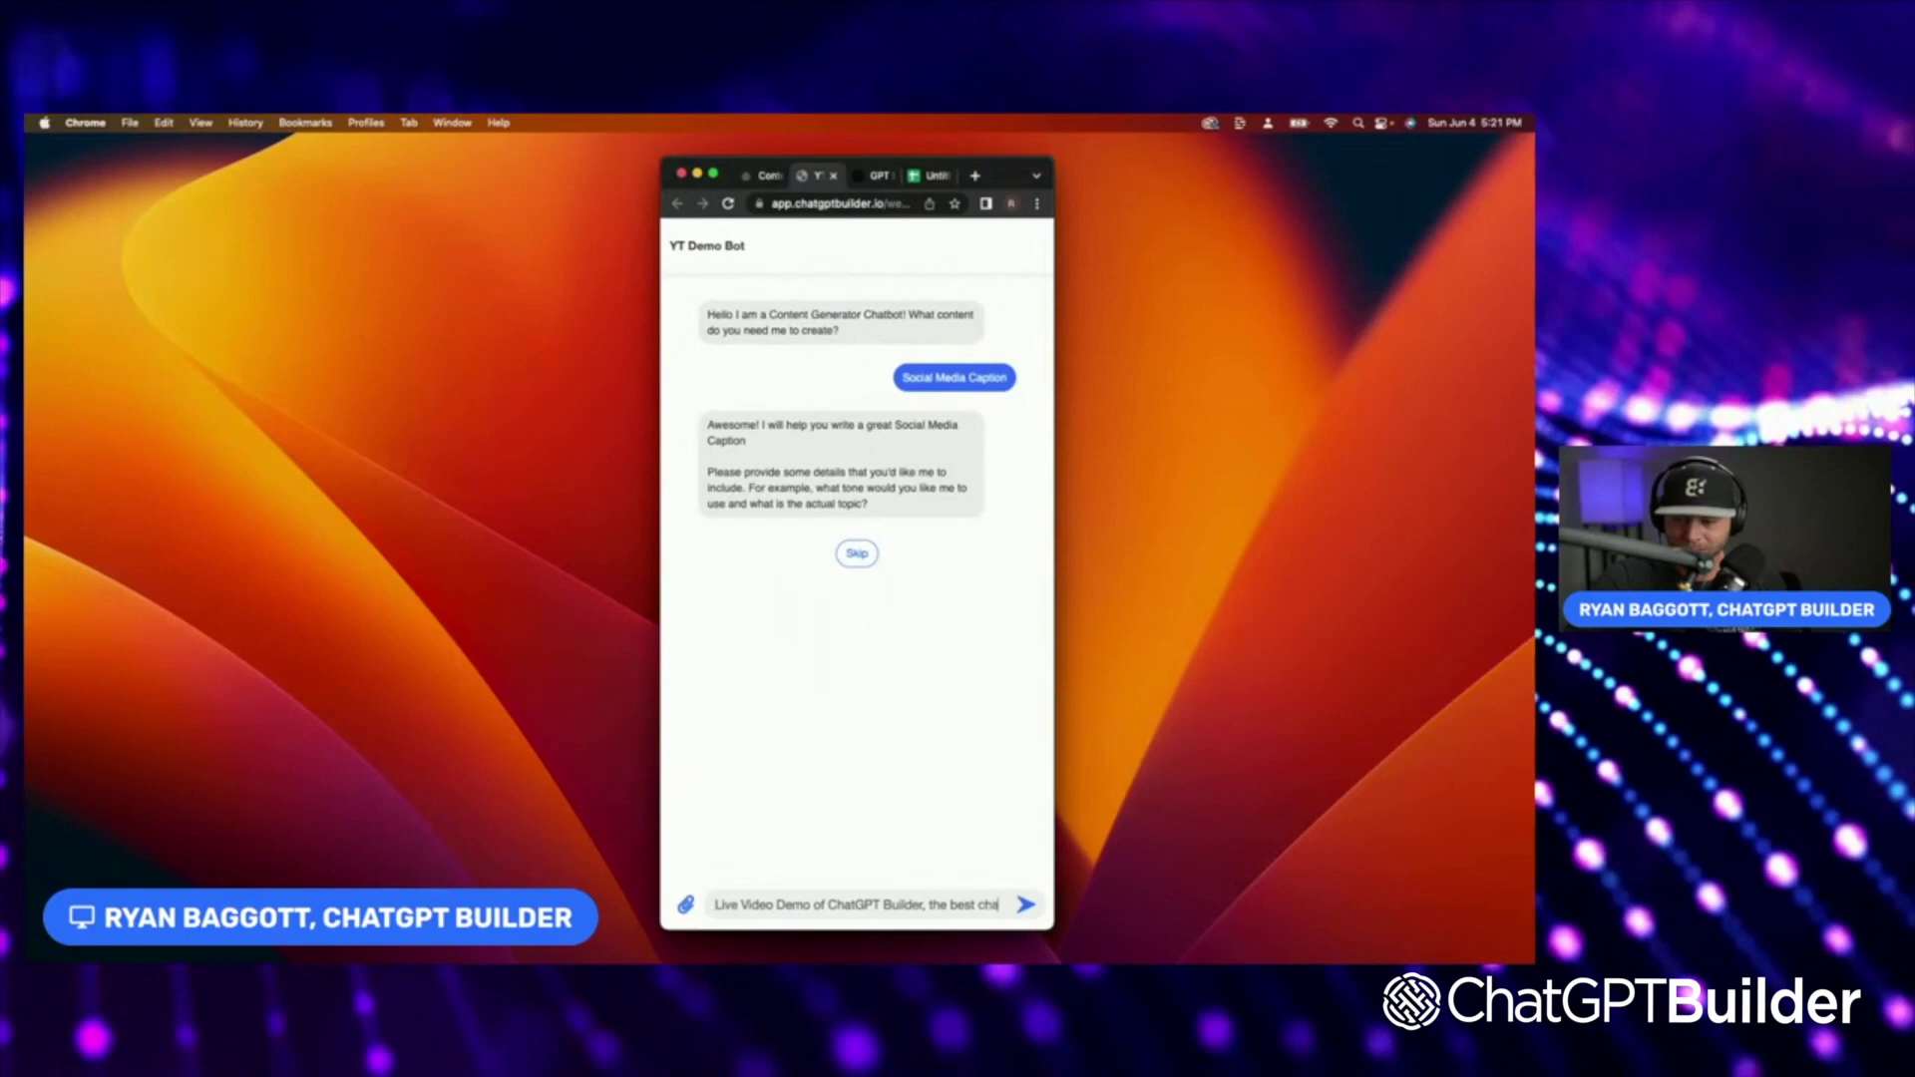
type(" building app in the world")
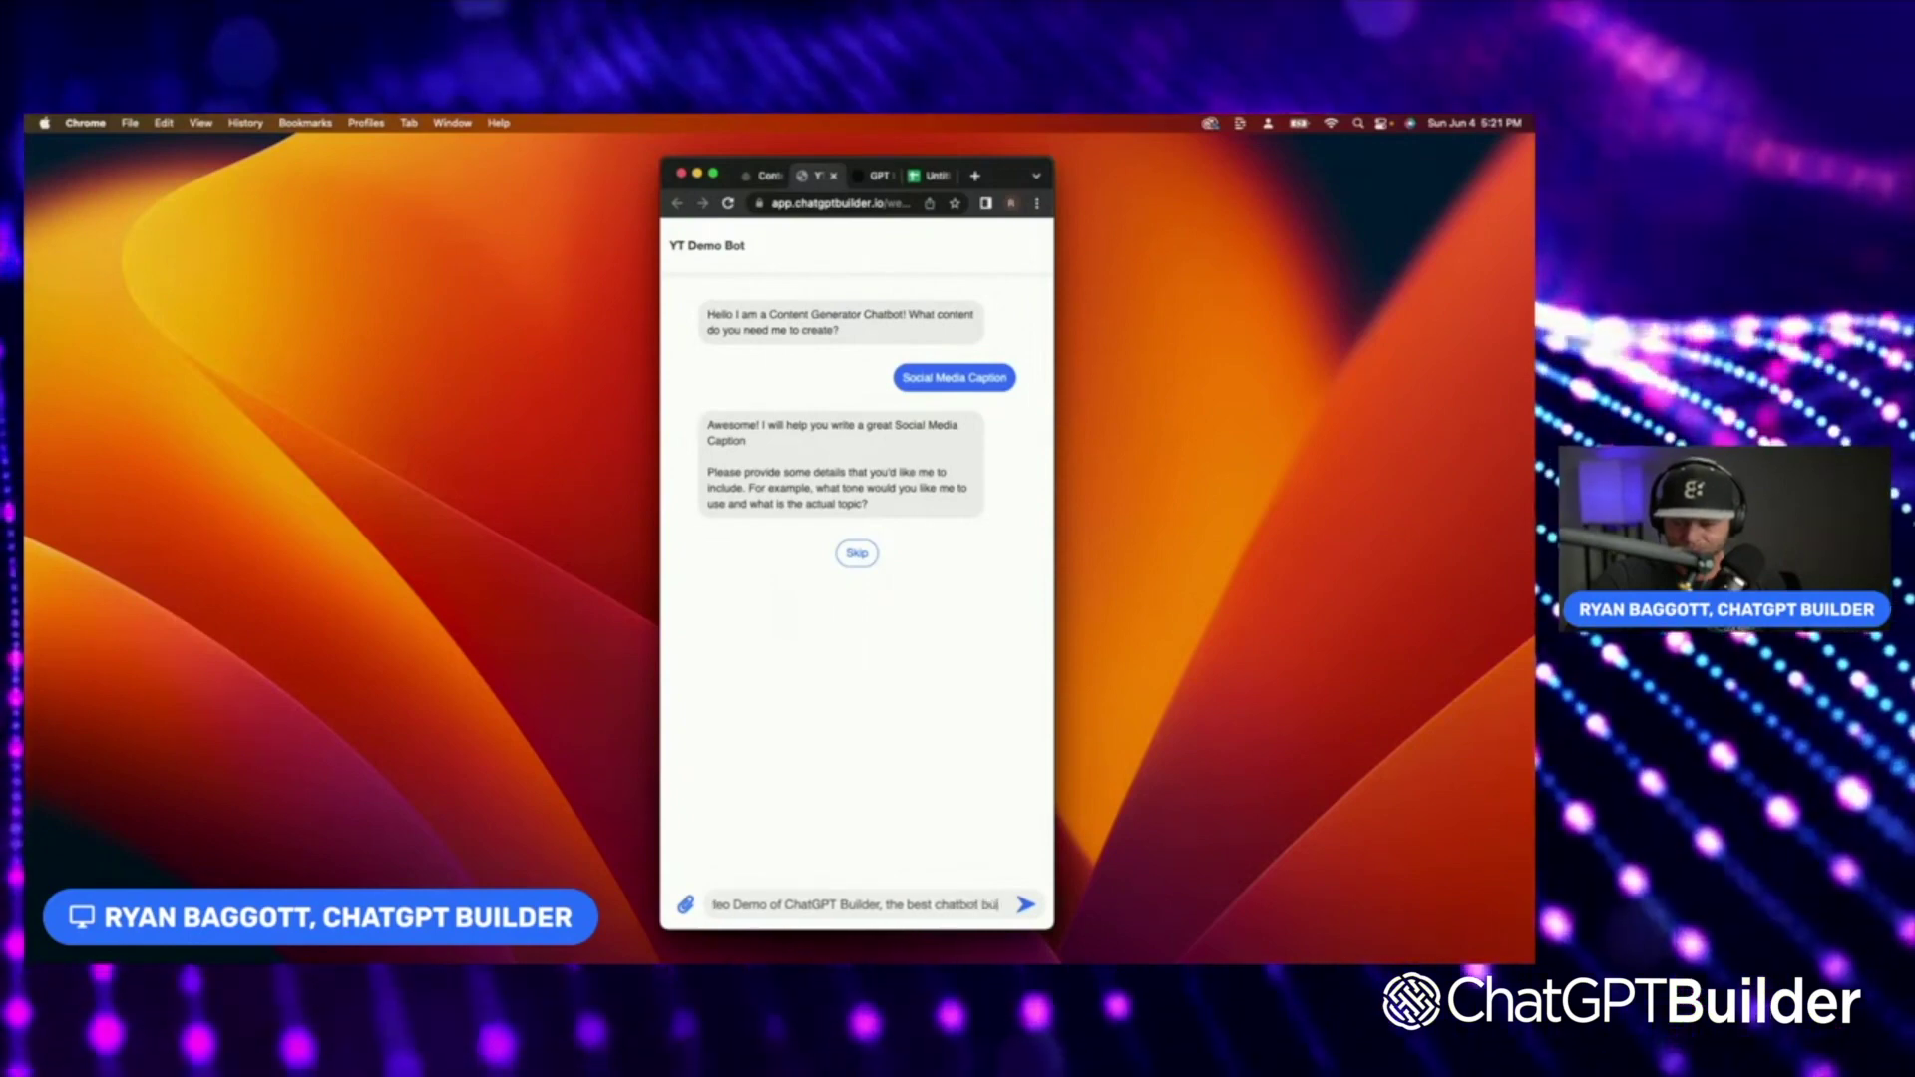
Send the live ChatGPT Builder demo caption request, then reload the webchat page.
key("Return")
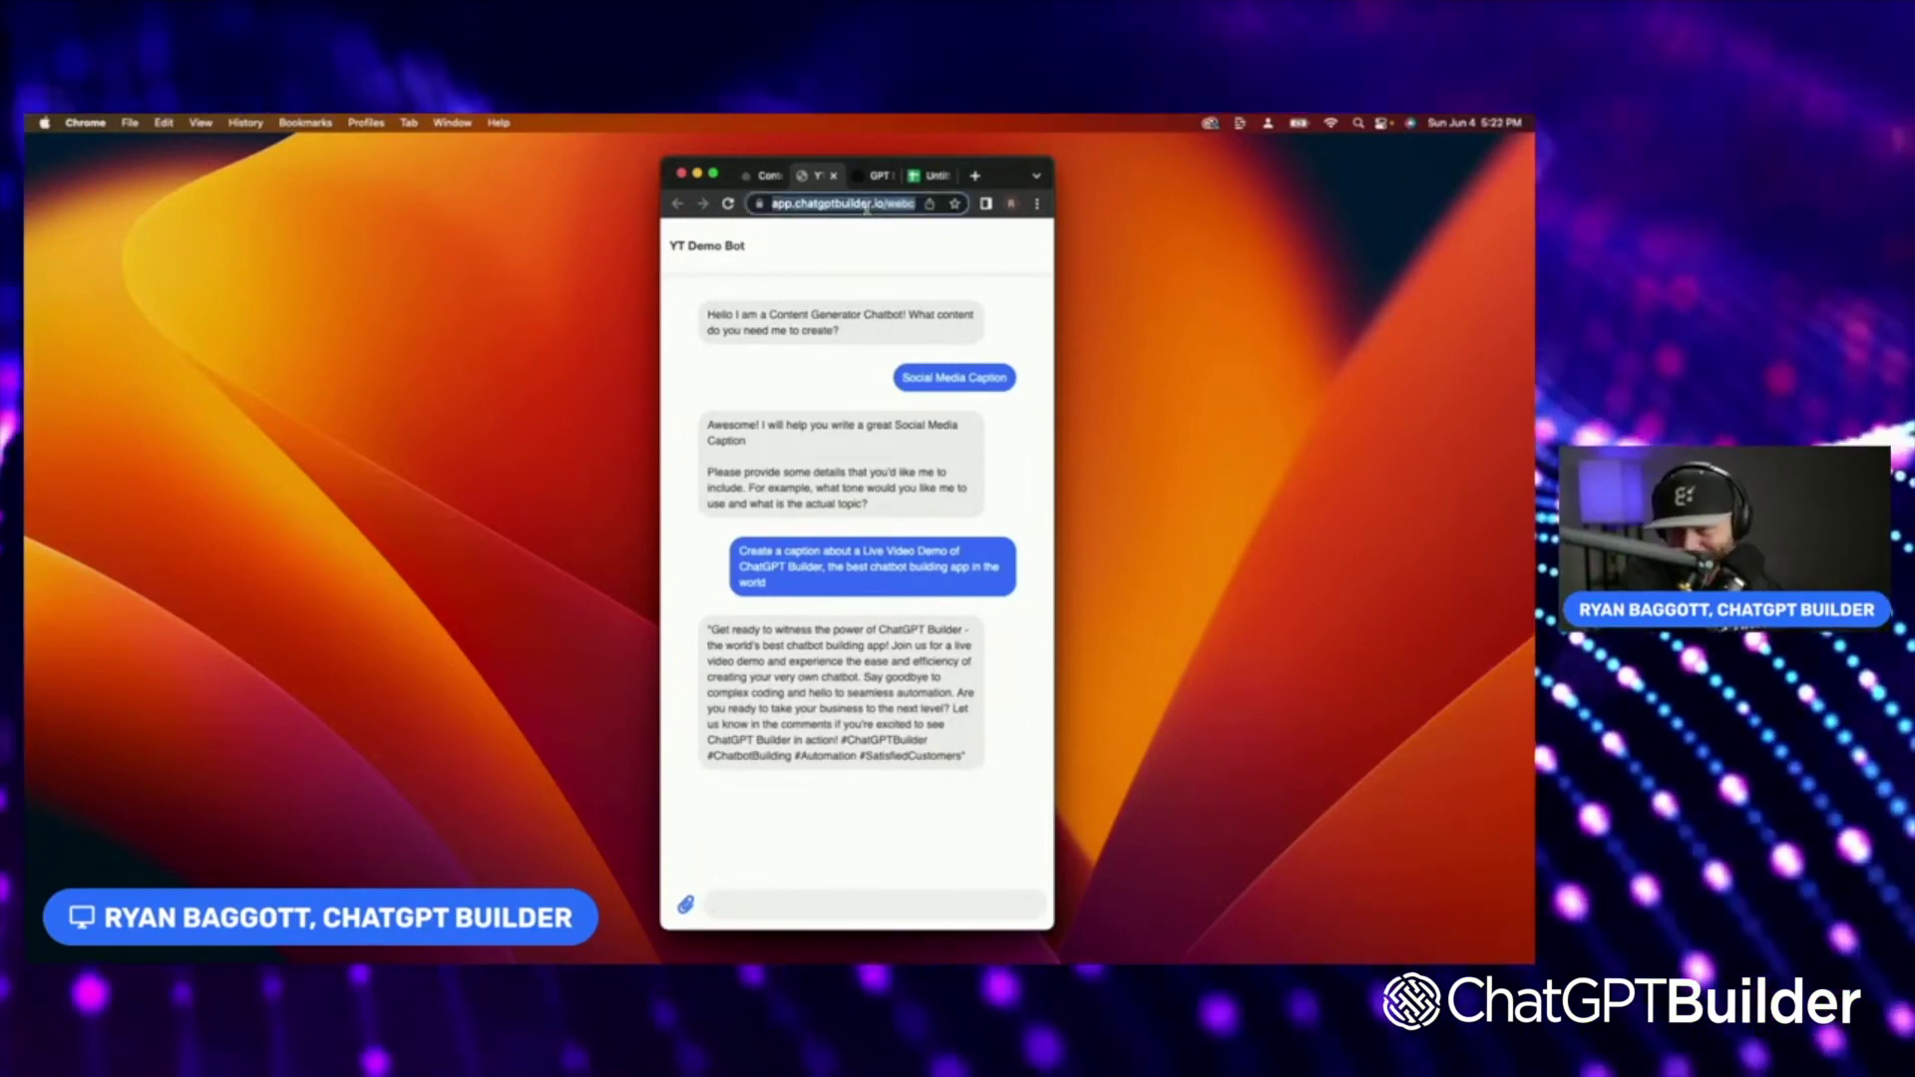
key("Return")
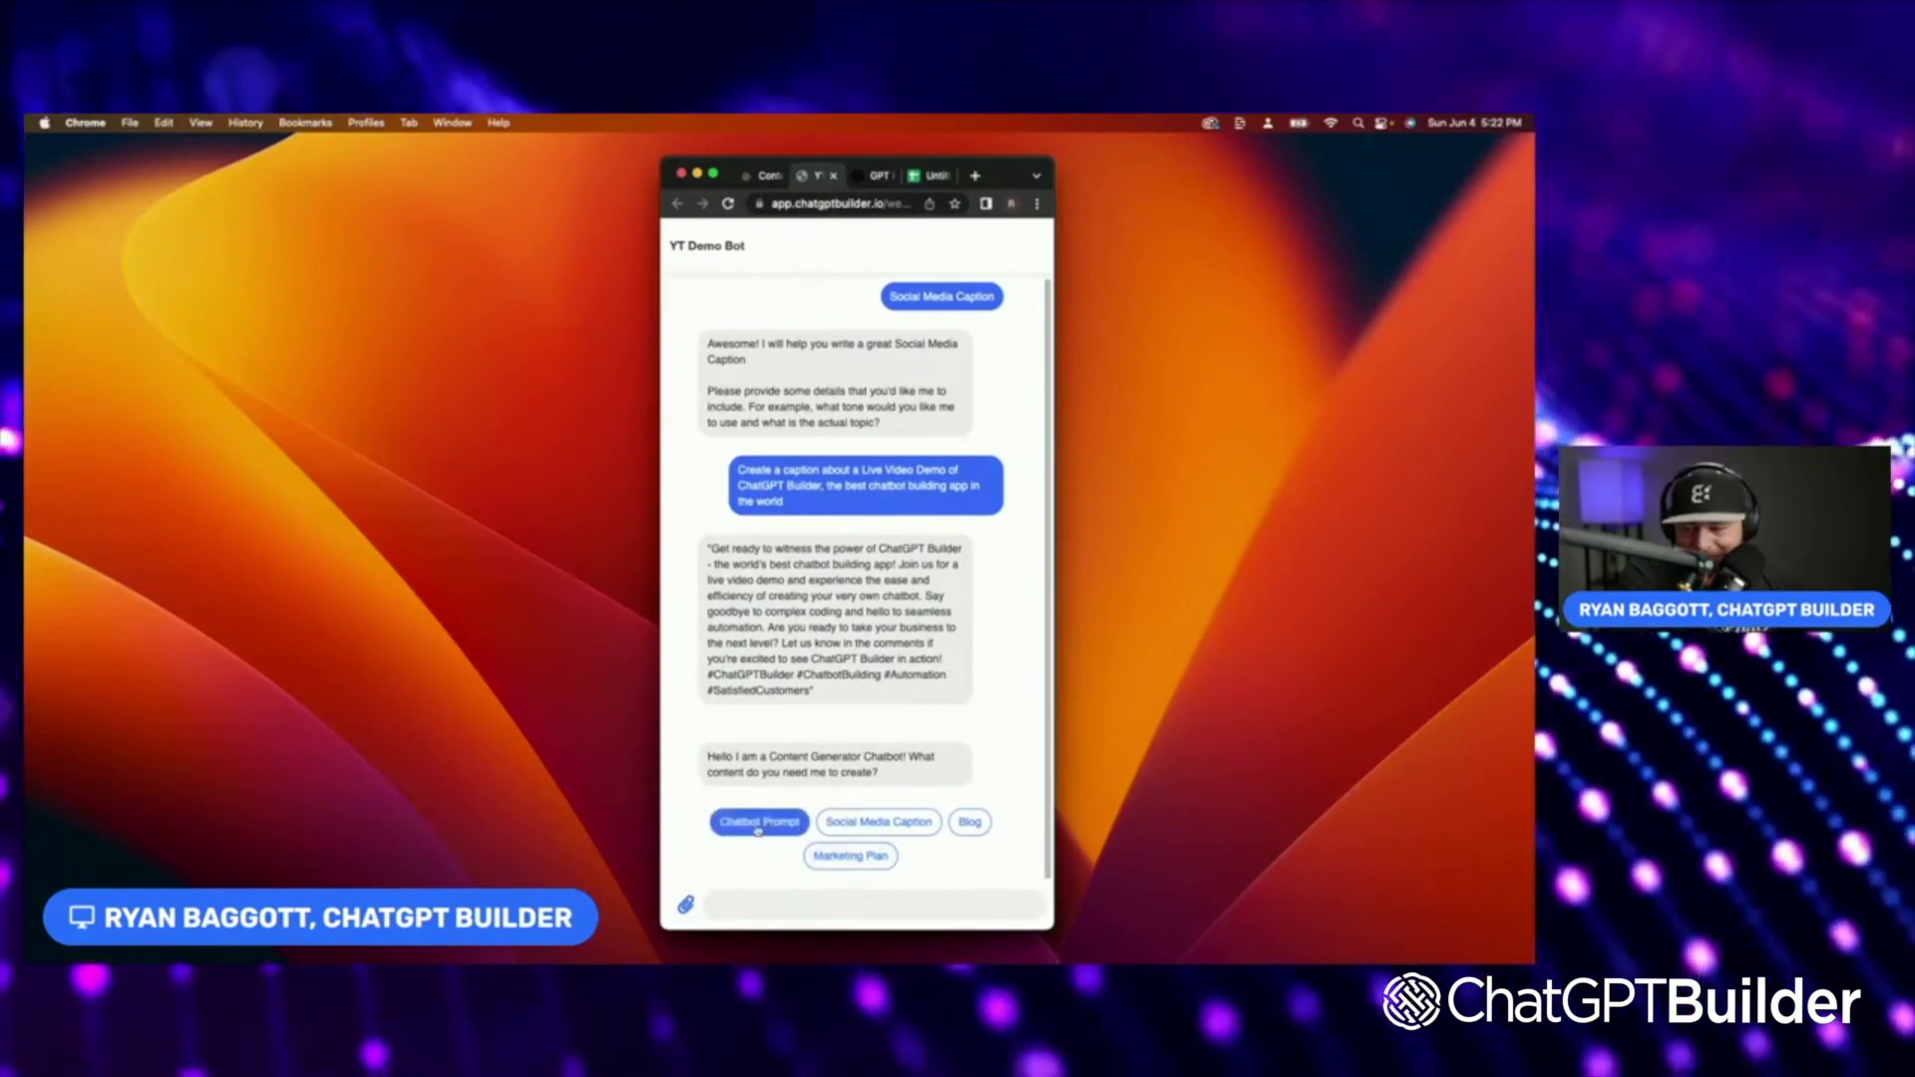
Choose Blog and request a post on why every business needs a chatbot.
left_click(970, 821)
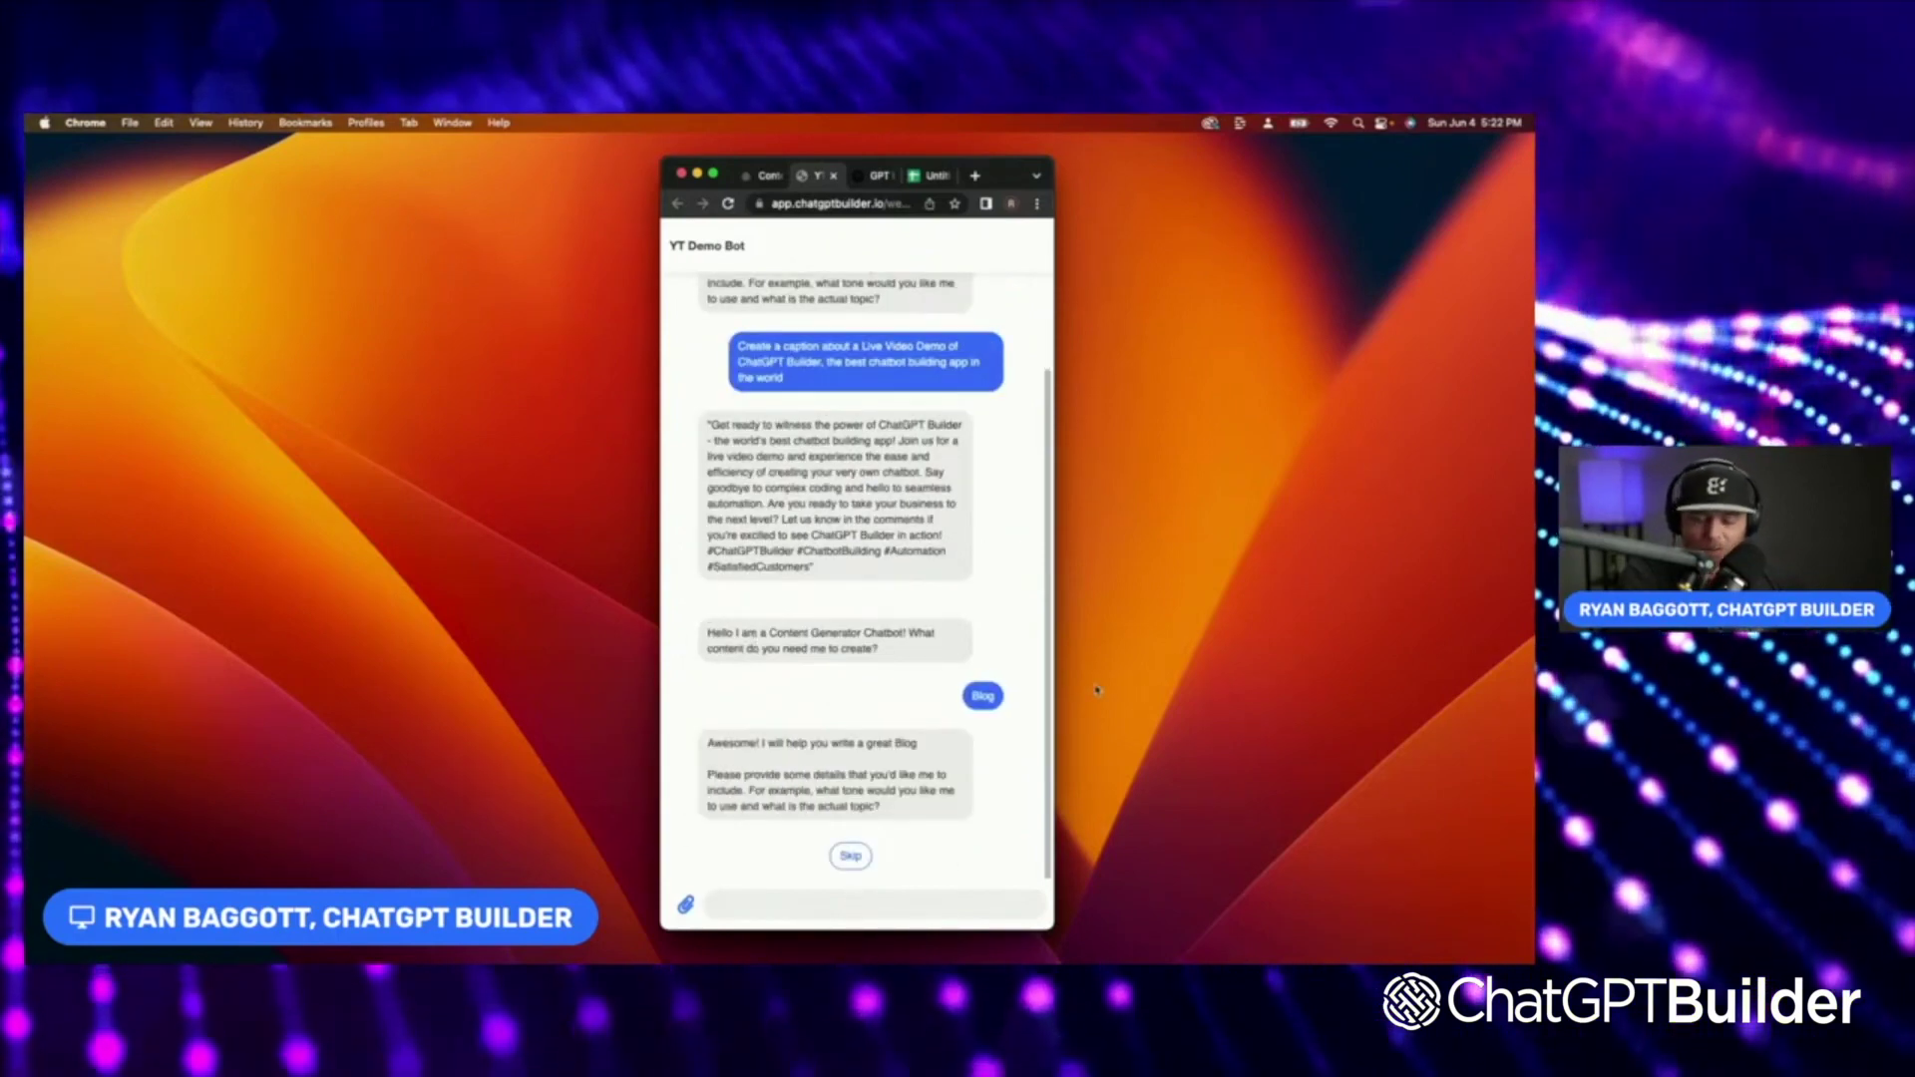
type("Why every business needs a chatbot on their website. In the tone of Elon Musk")
key("Return")
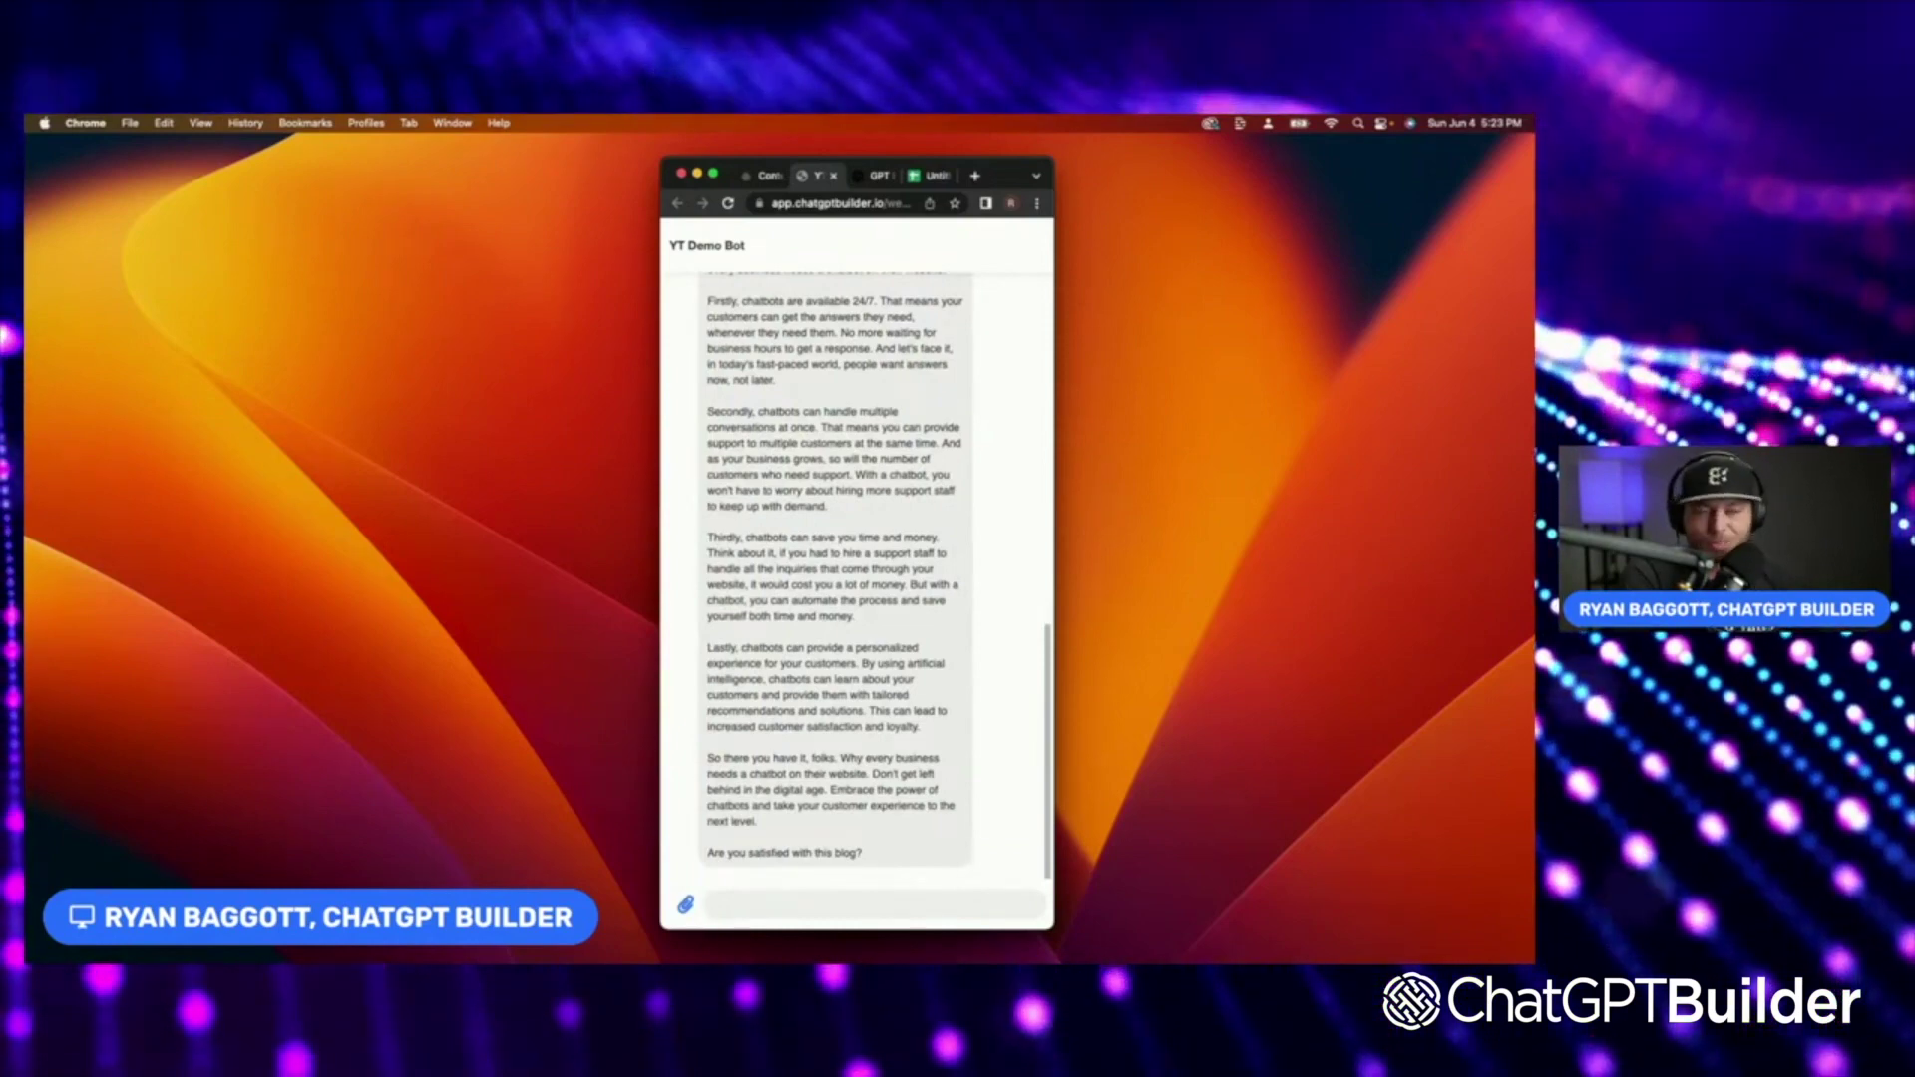
scroll(770, 604, "up", 5)
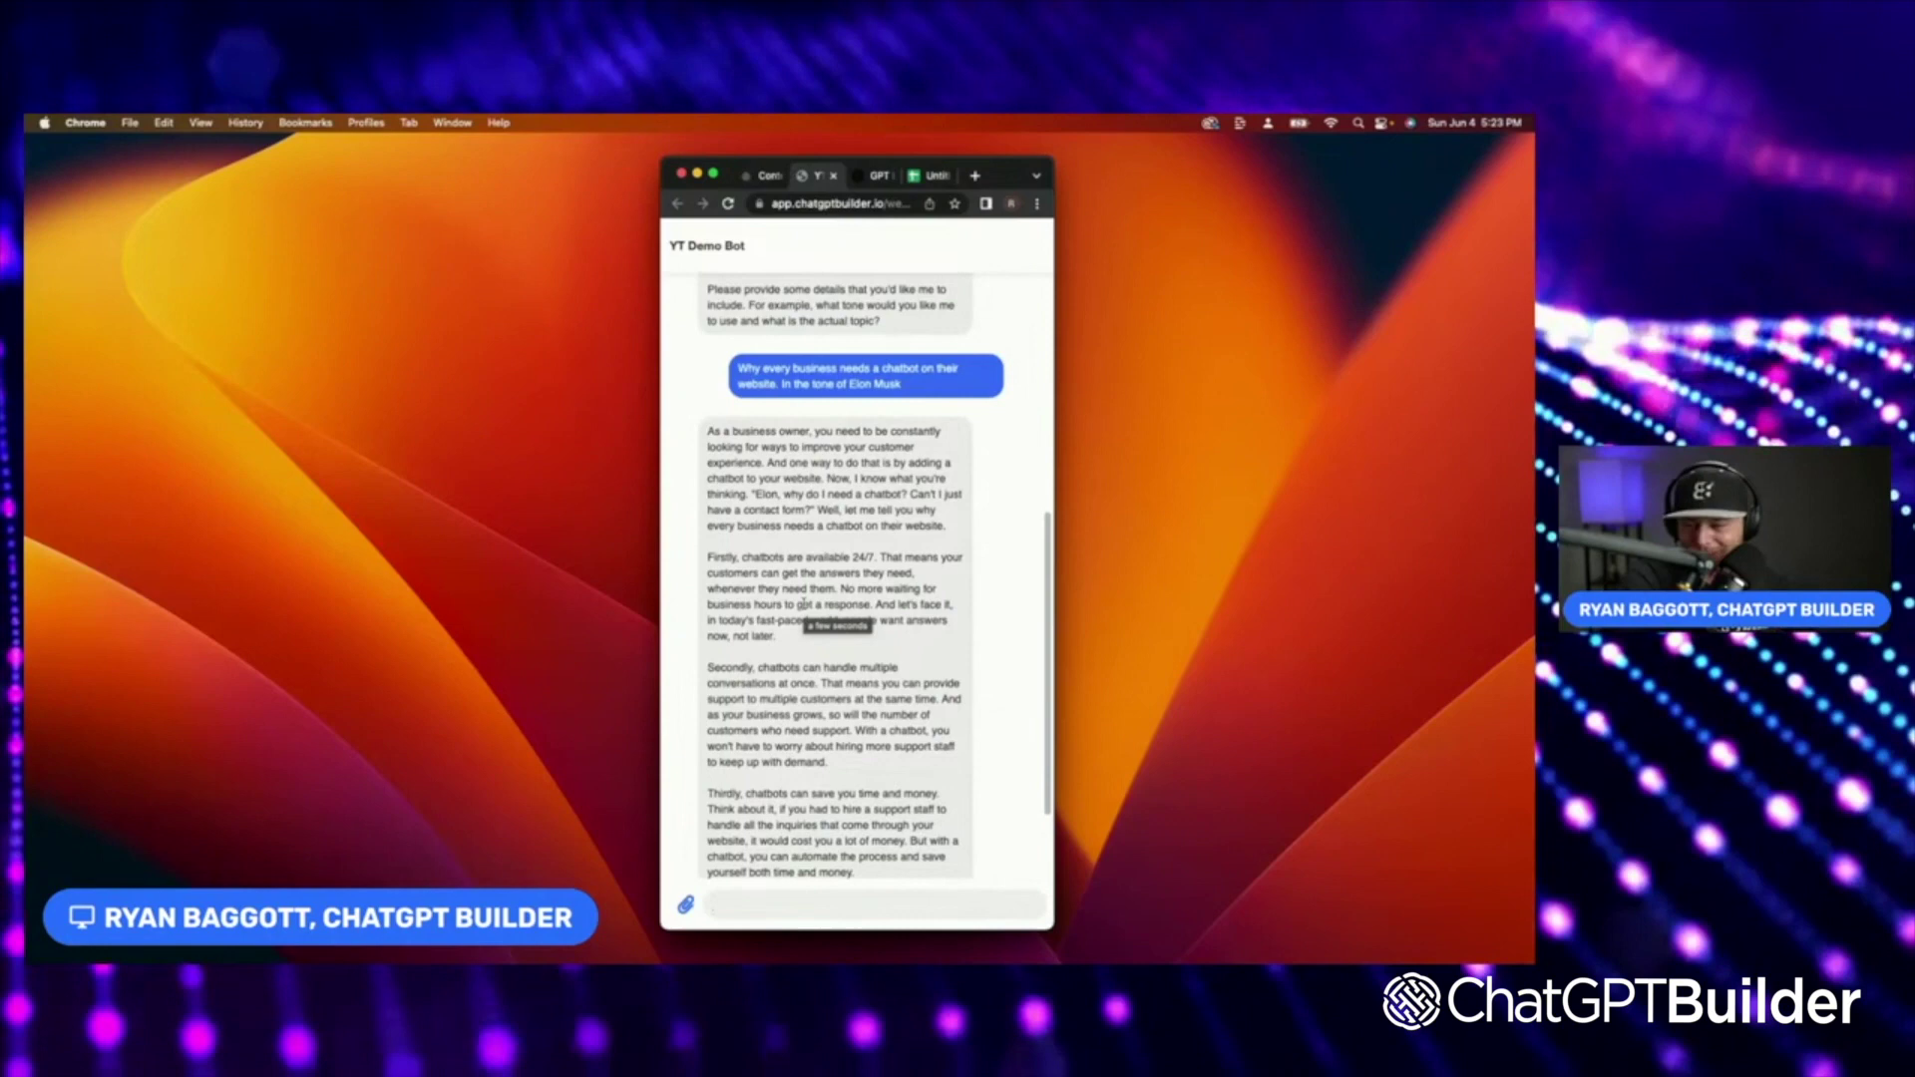
scroll(802, 605, "down", 2)
scroll(772, 516, "down", 3)
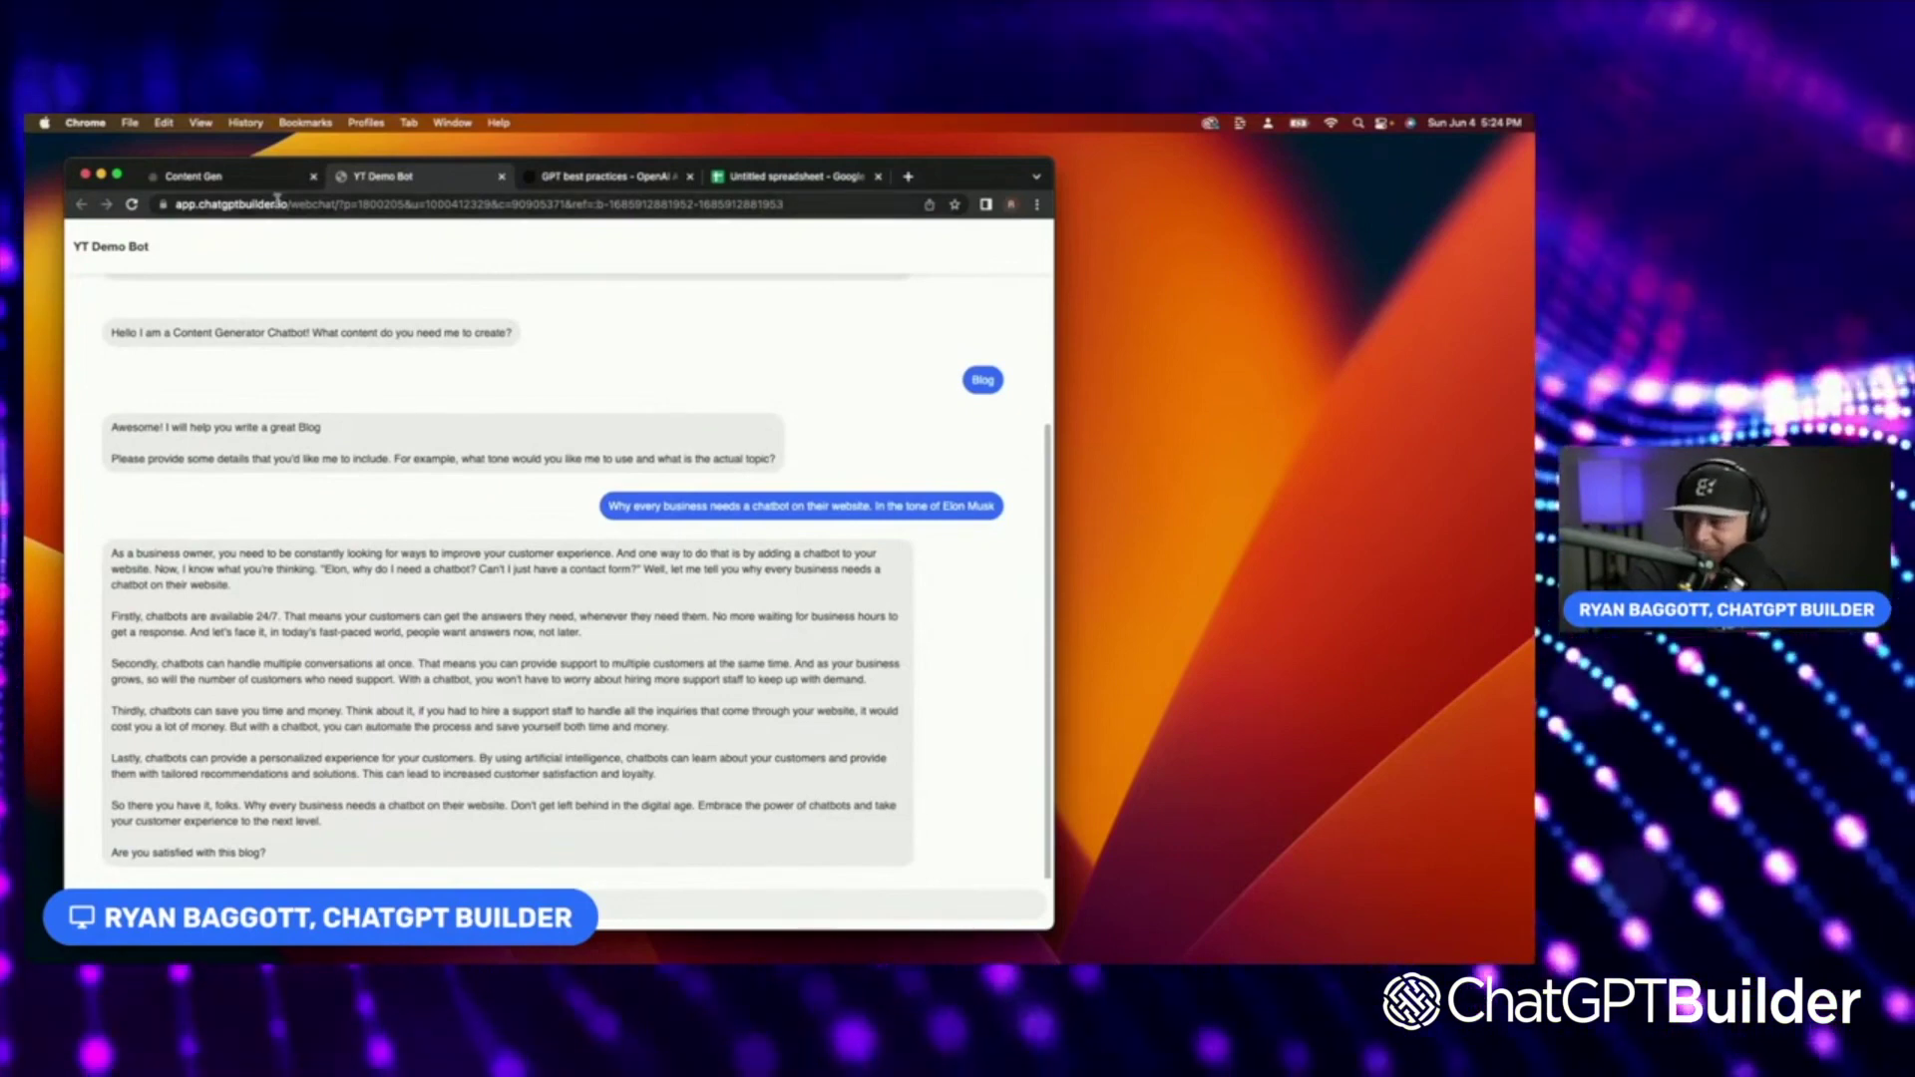
In the Content Gen flow, open the Content Requests step's reply choices for editing.
left_click(224, 178)
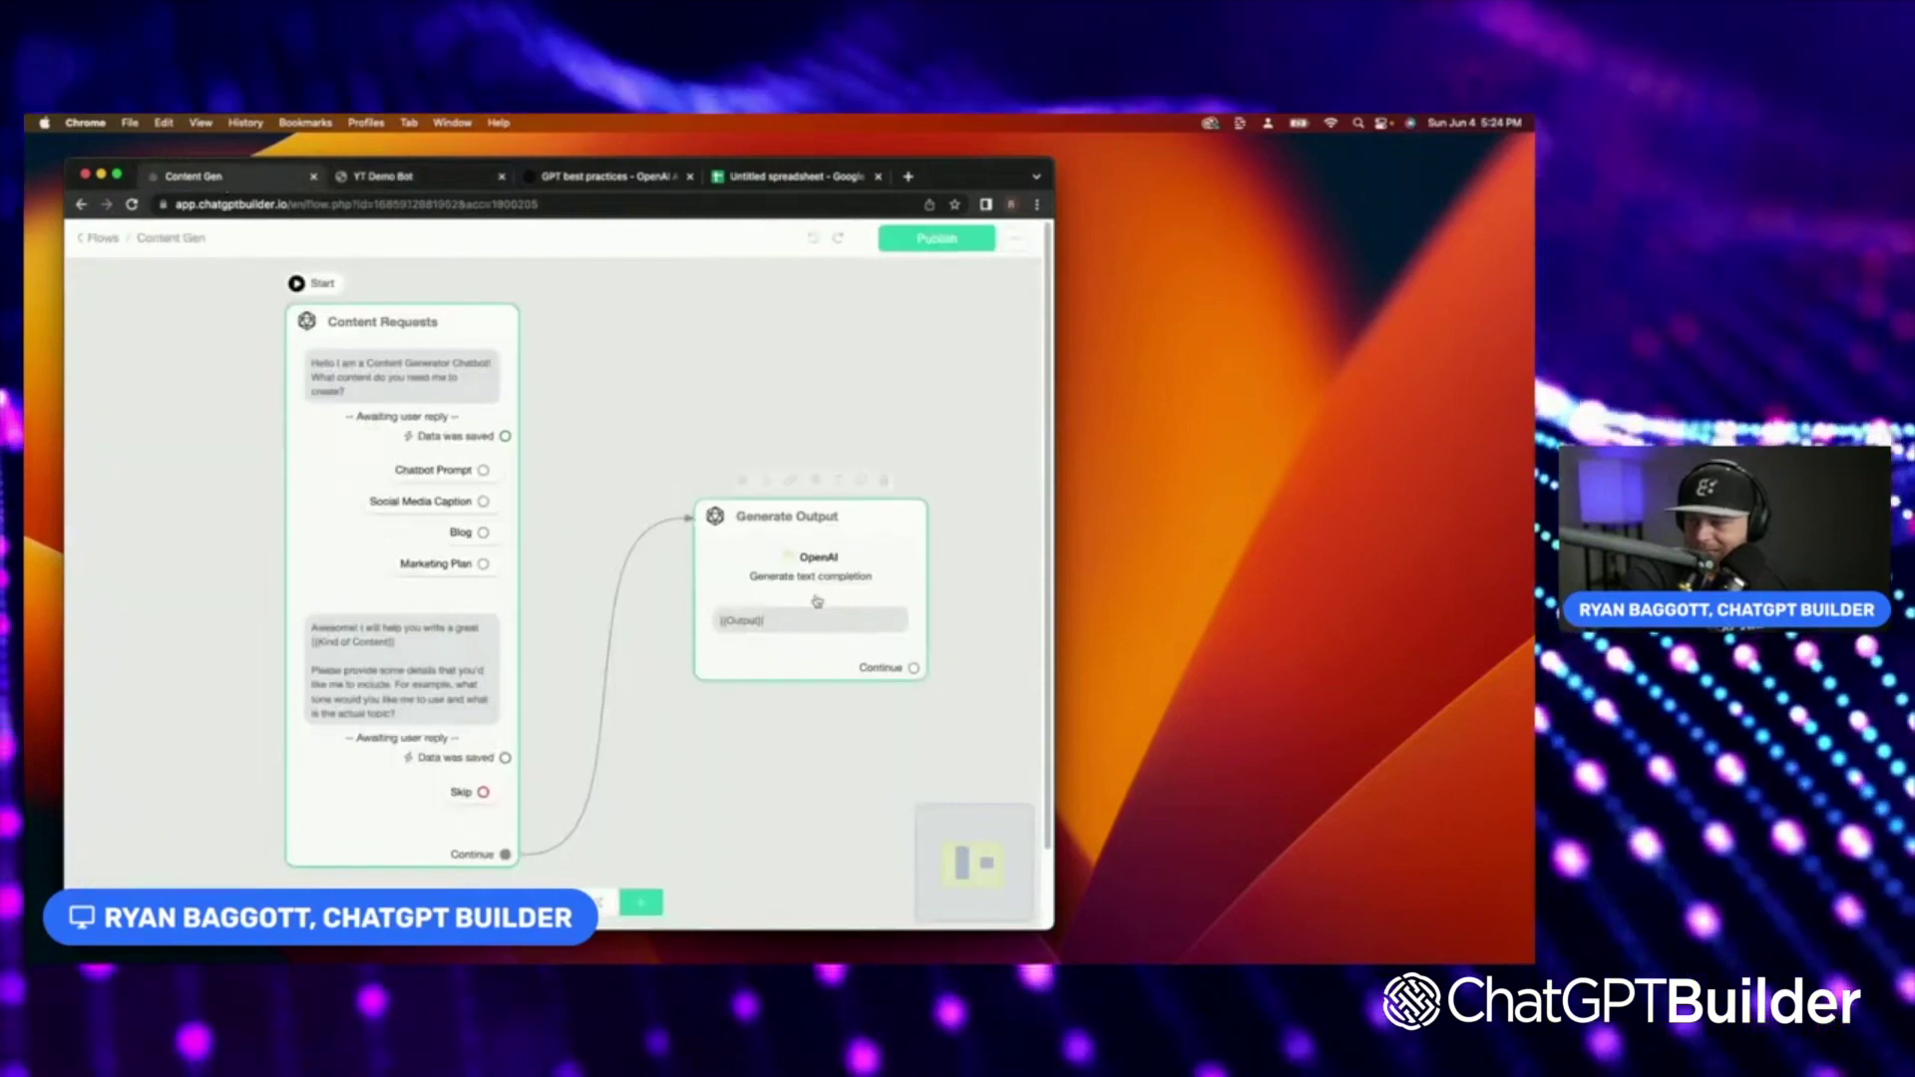
left_click_drag(786, 515, 823, 676)
scroll(500, 648, "up", 3)
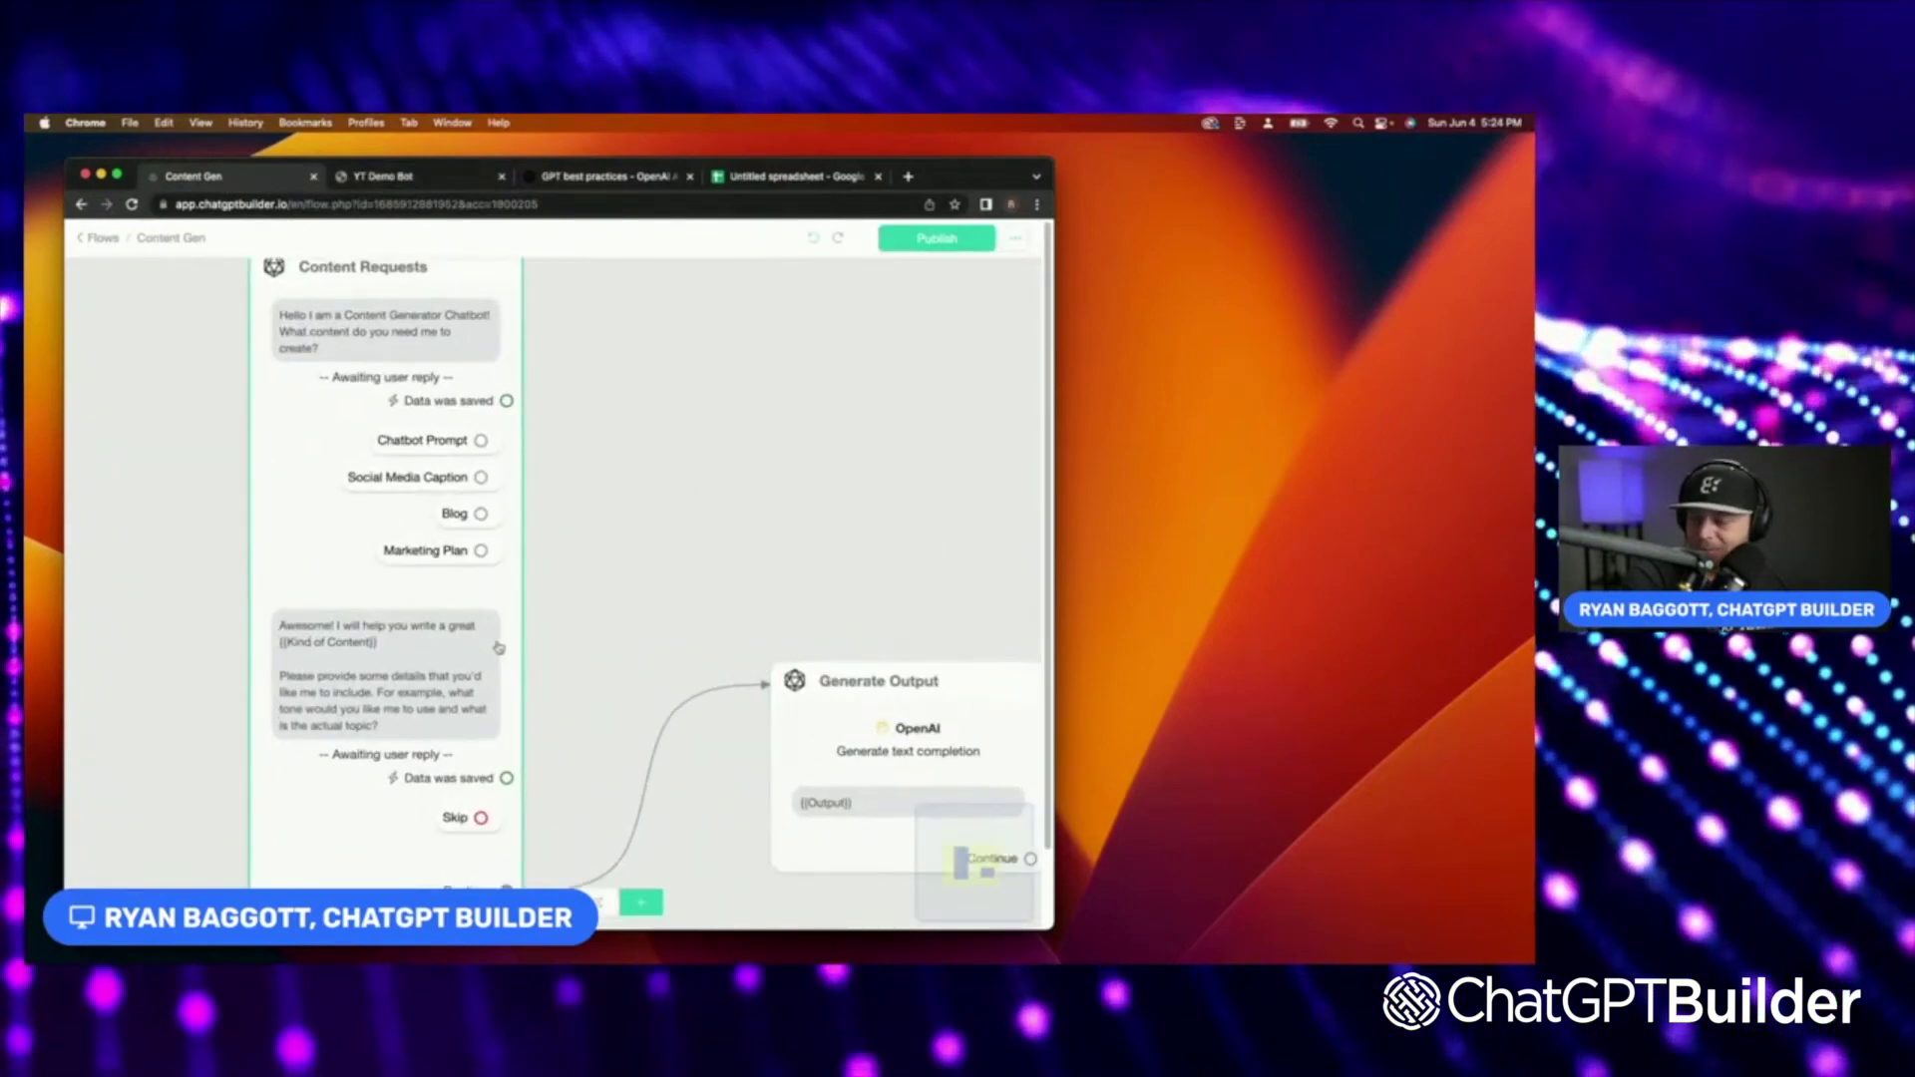
left_click(499, 649)
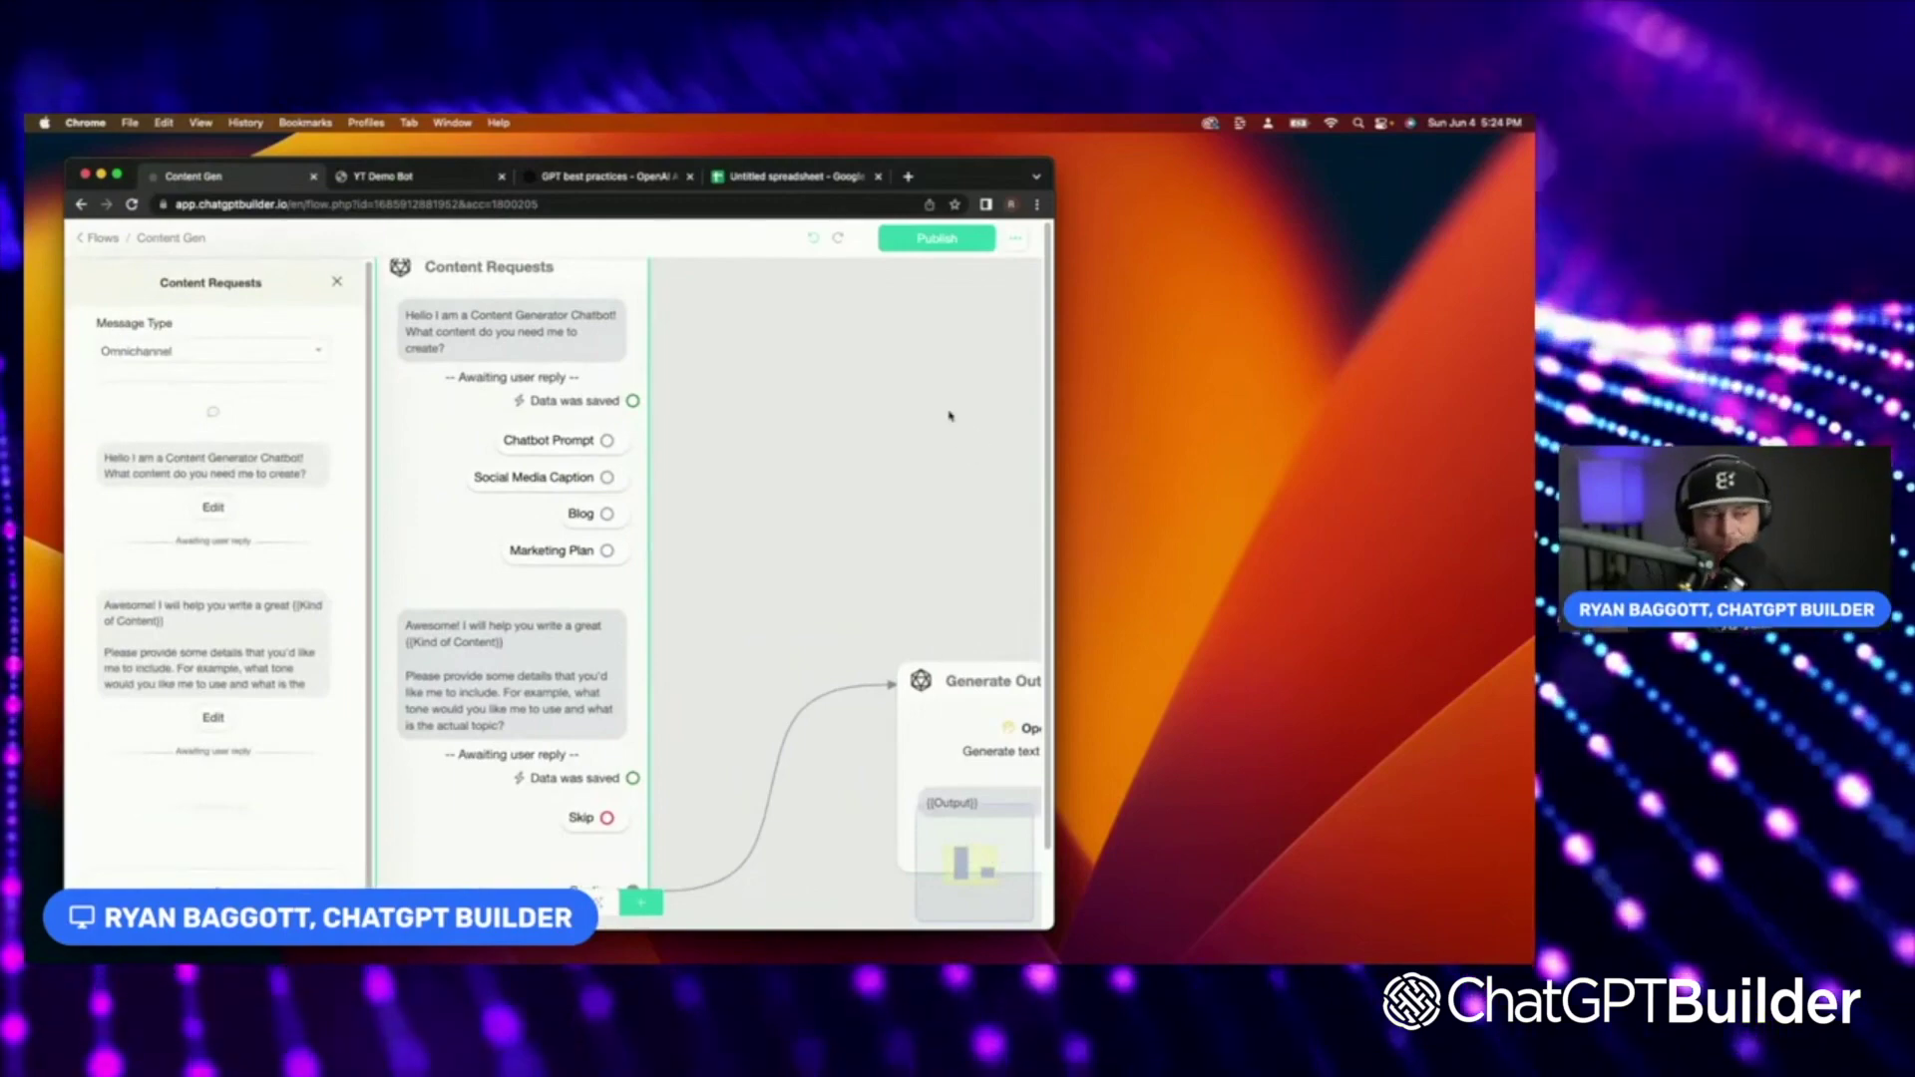
left_click(192, 632)
left_click(197, 733)
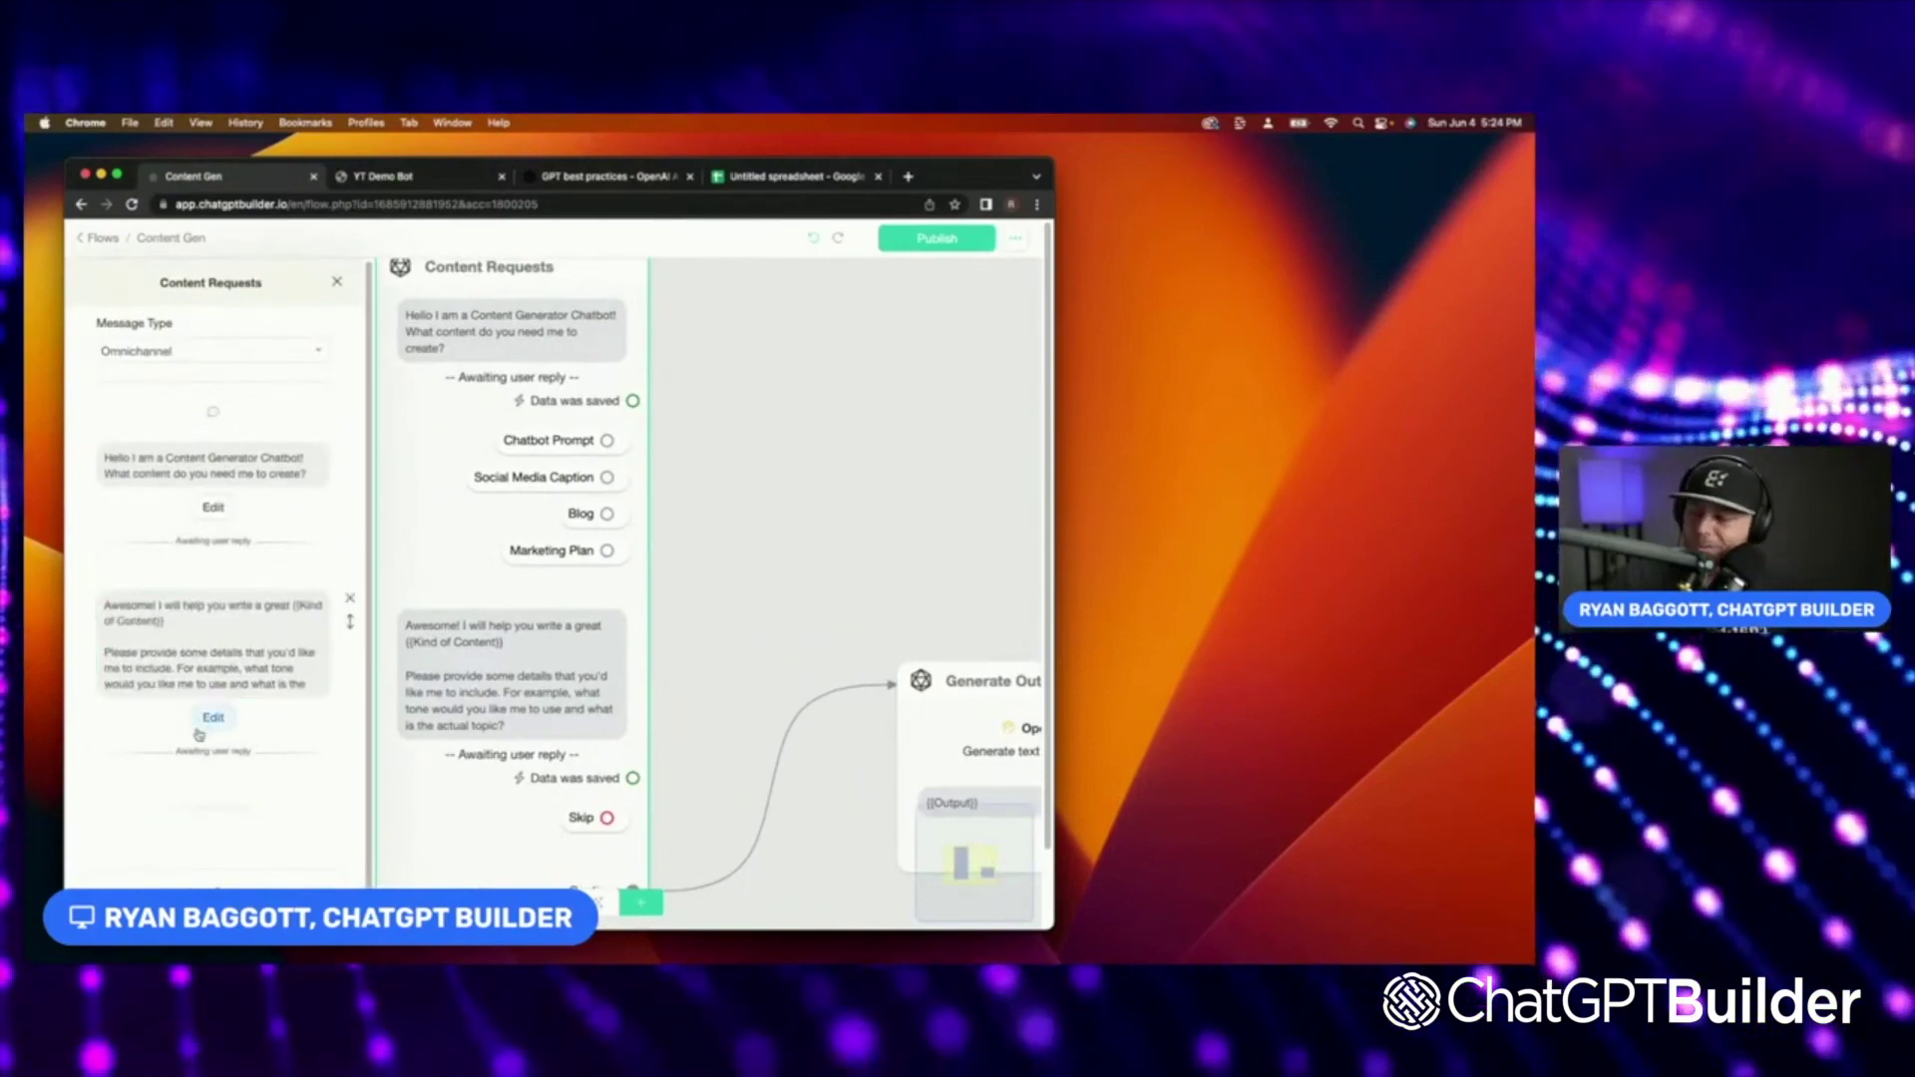
left_click(215, 720)
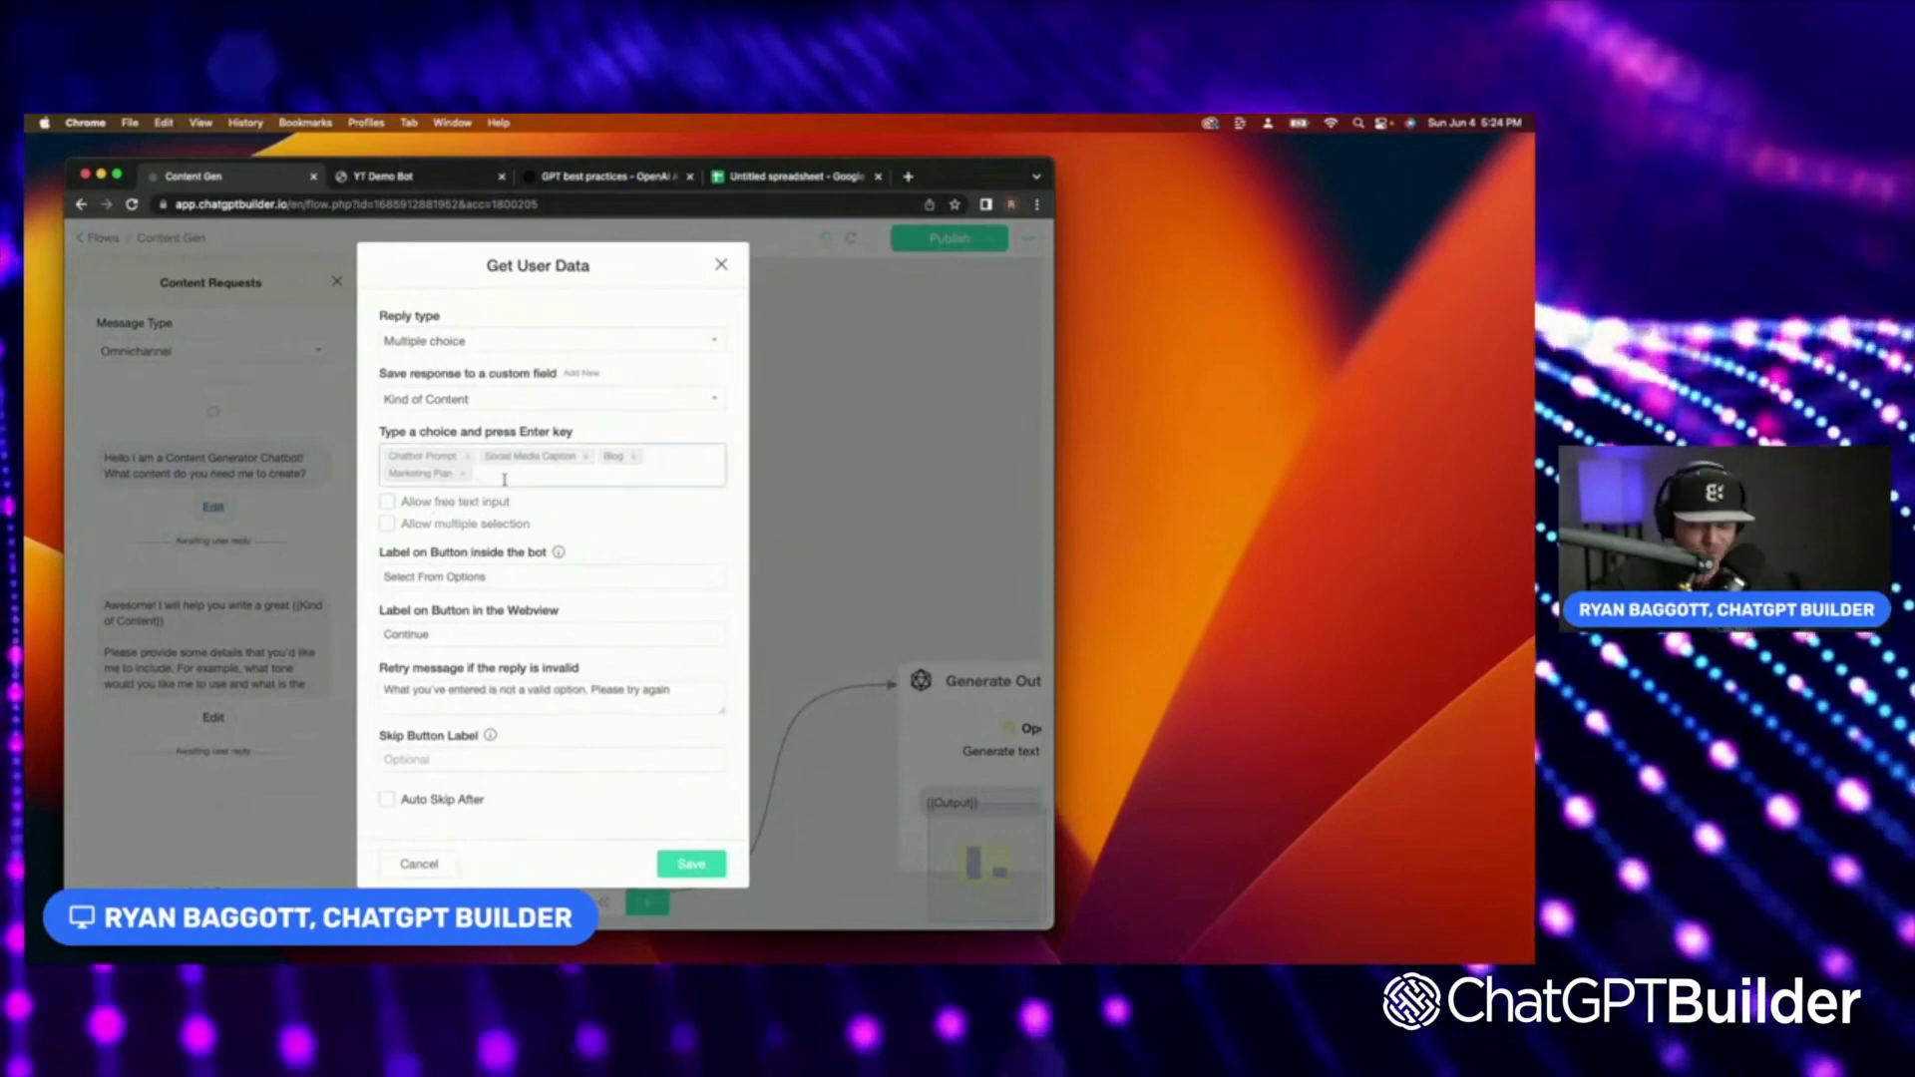
type("Image")
Add and save an Image reply choice, then remove the link into Generate Output.
key("Return")
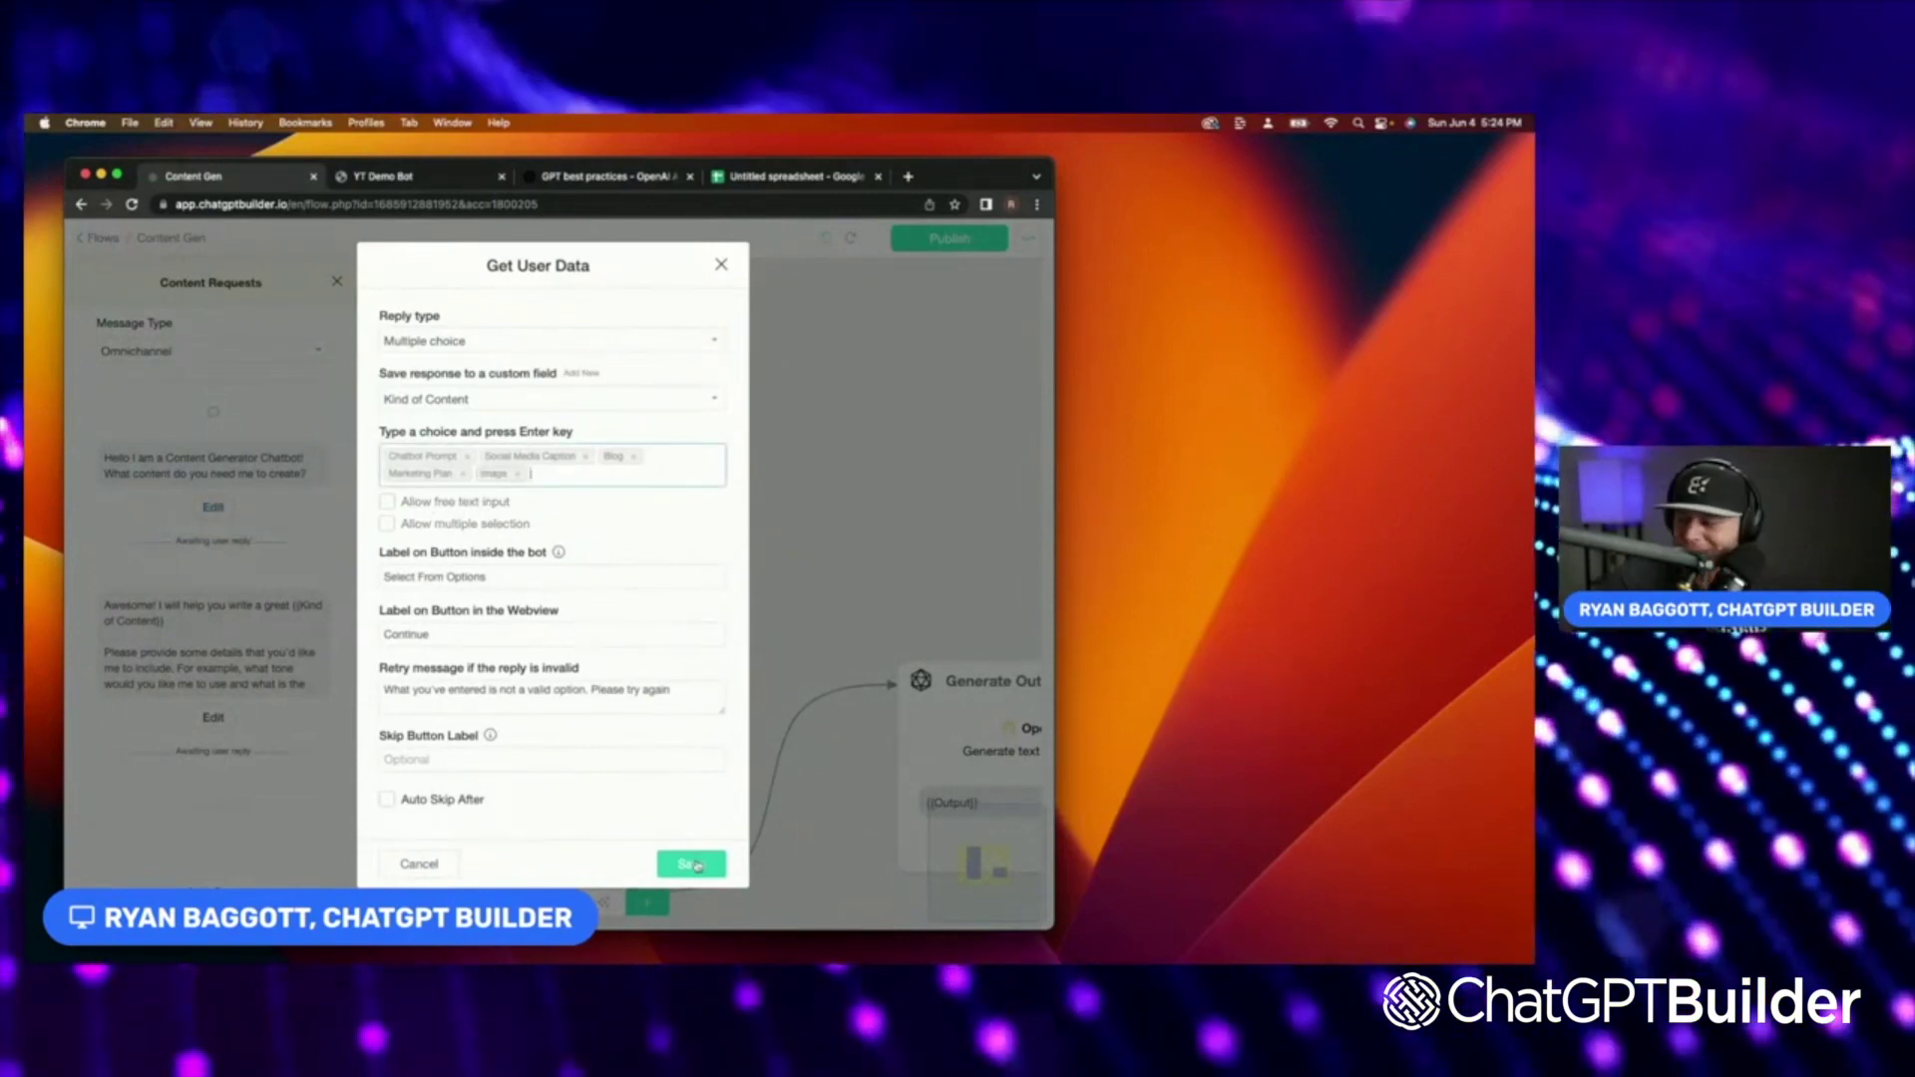
left_click(689, 864)
left_click(762, 799)
scroll(718, 673, "right", 5)
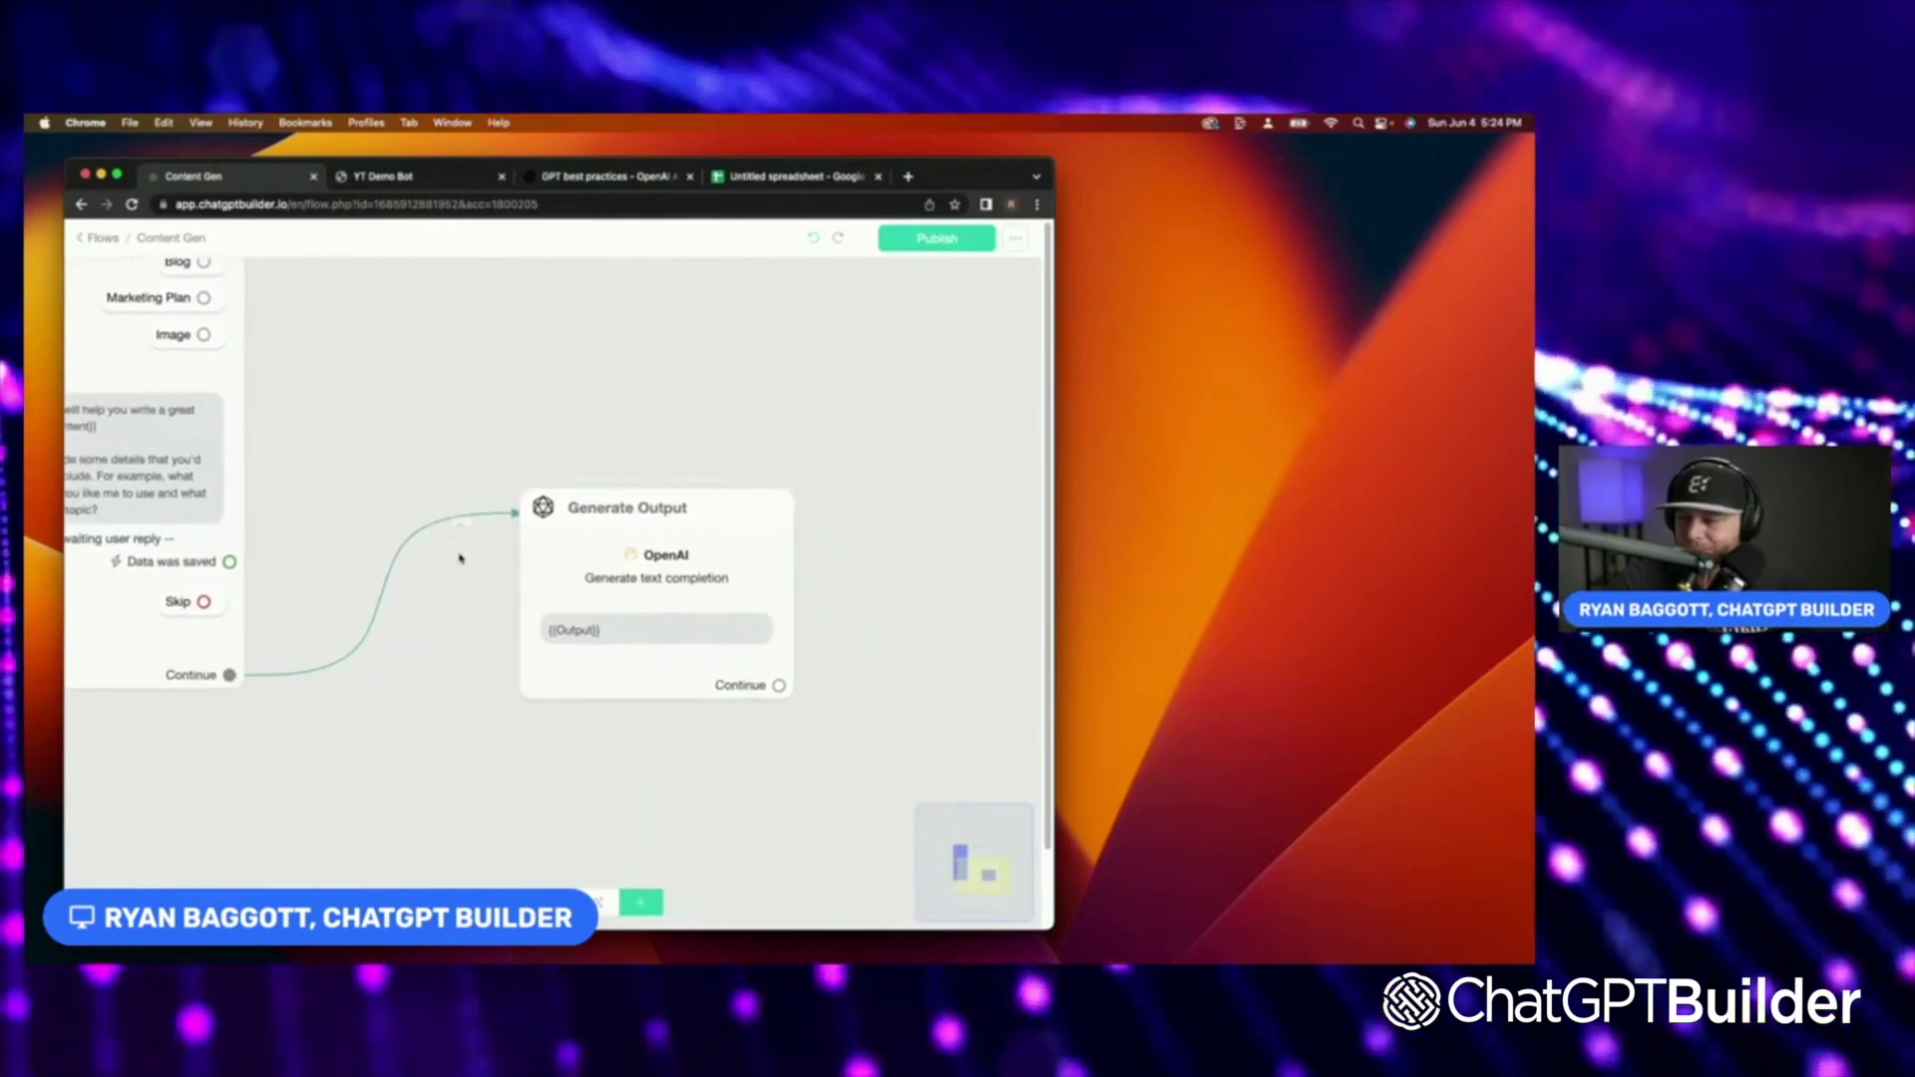
left_click(459, 530)
scroll(382, 644, "up", 2)
scroll(382, 643, "down", 2)
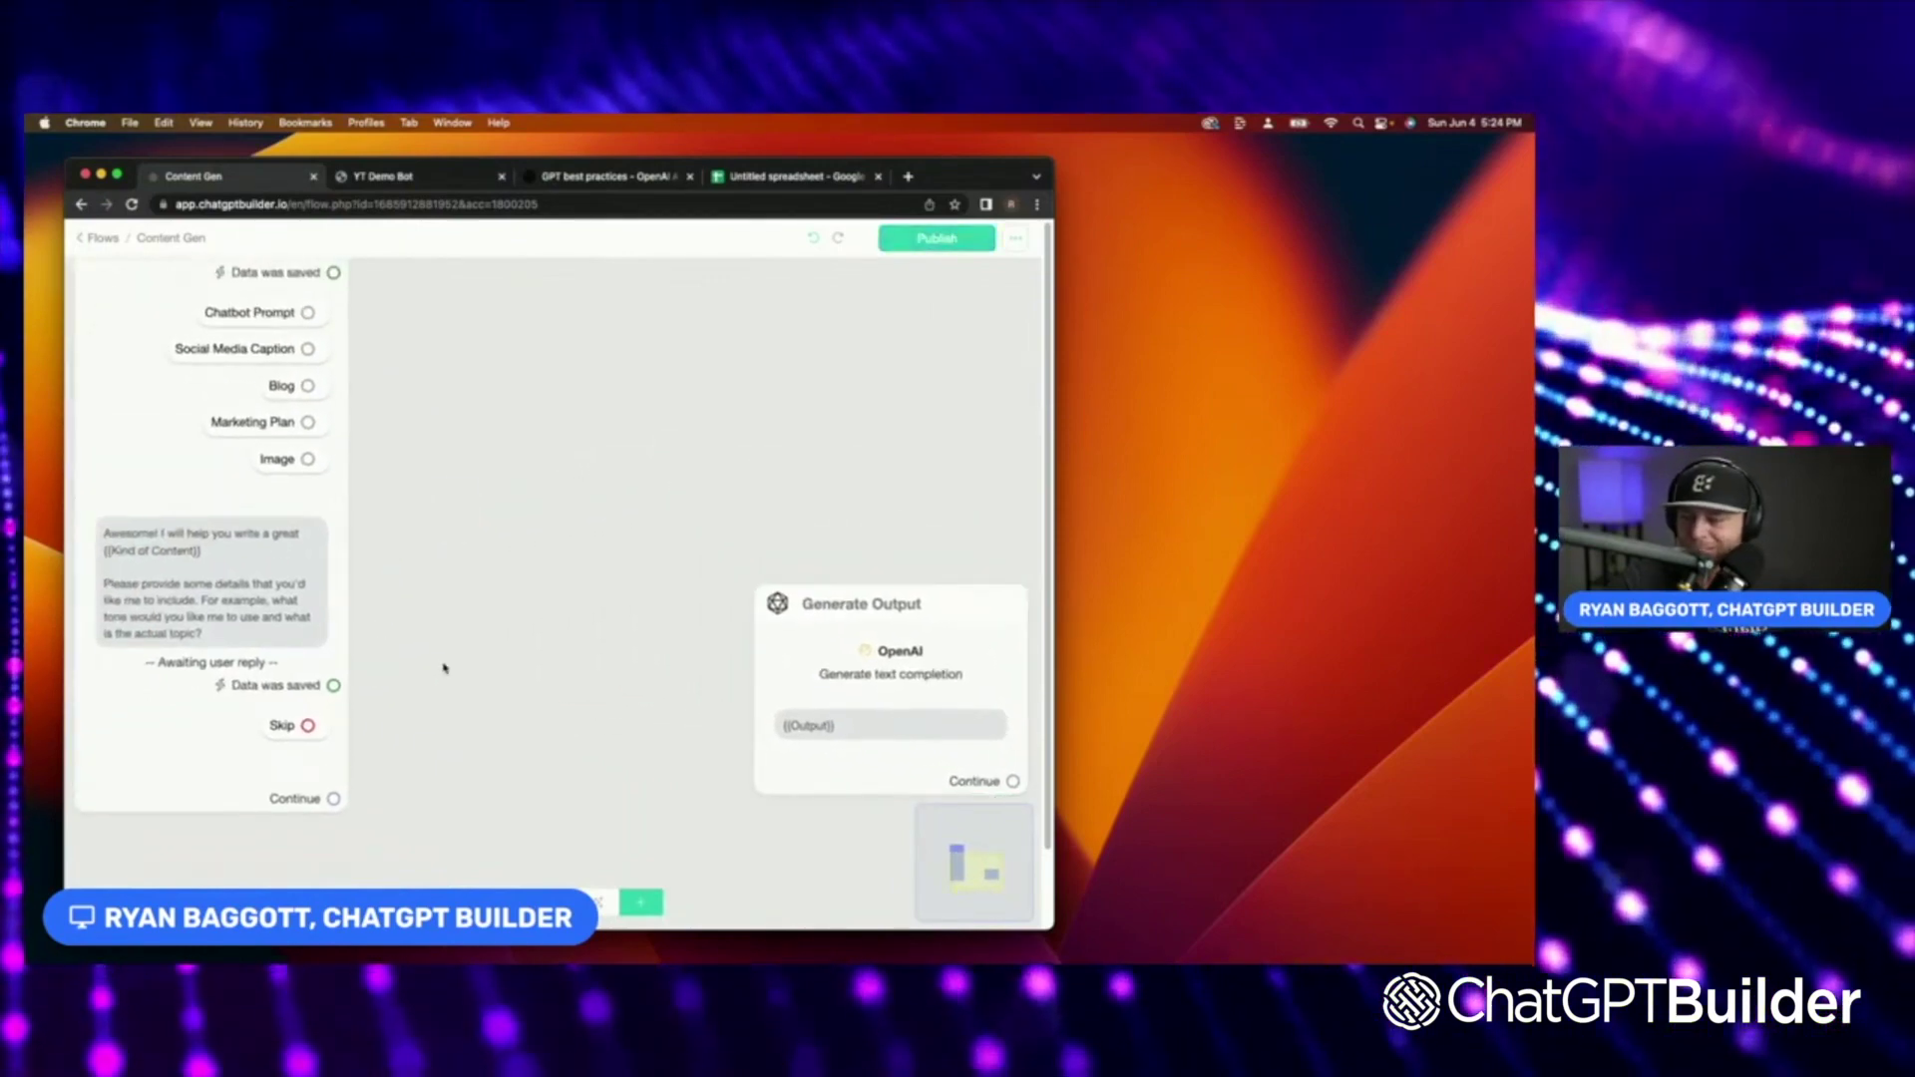
scroll(418, 652, "down", 2)
scroll(462, 663, "down", 1)
Connect a new Condition #1 after the content request, checking Kind of Content is image.
left_click(643, 904)
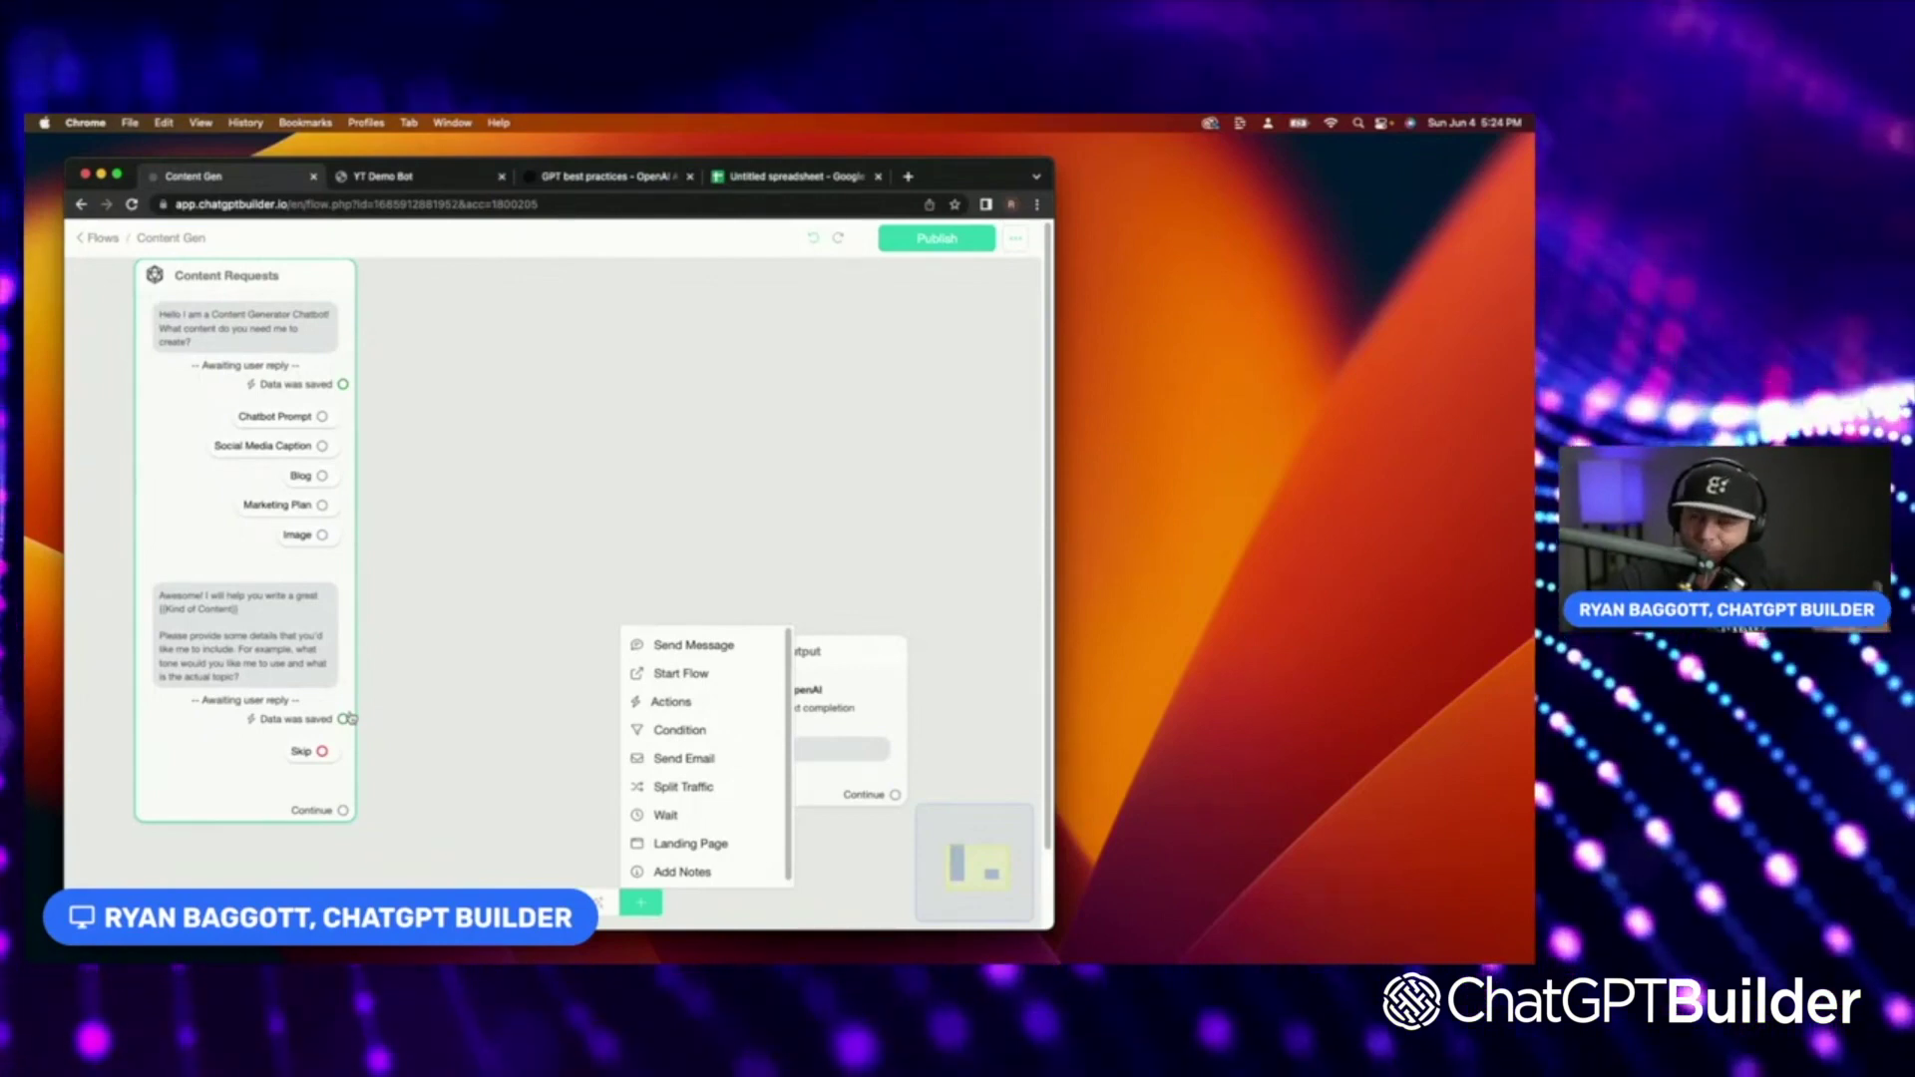
left_click(678, 729)
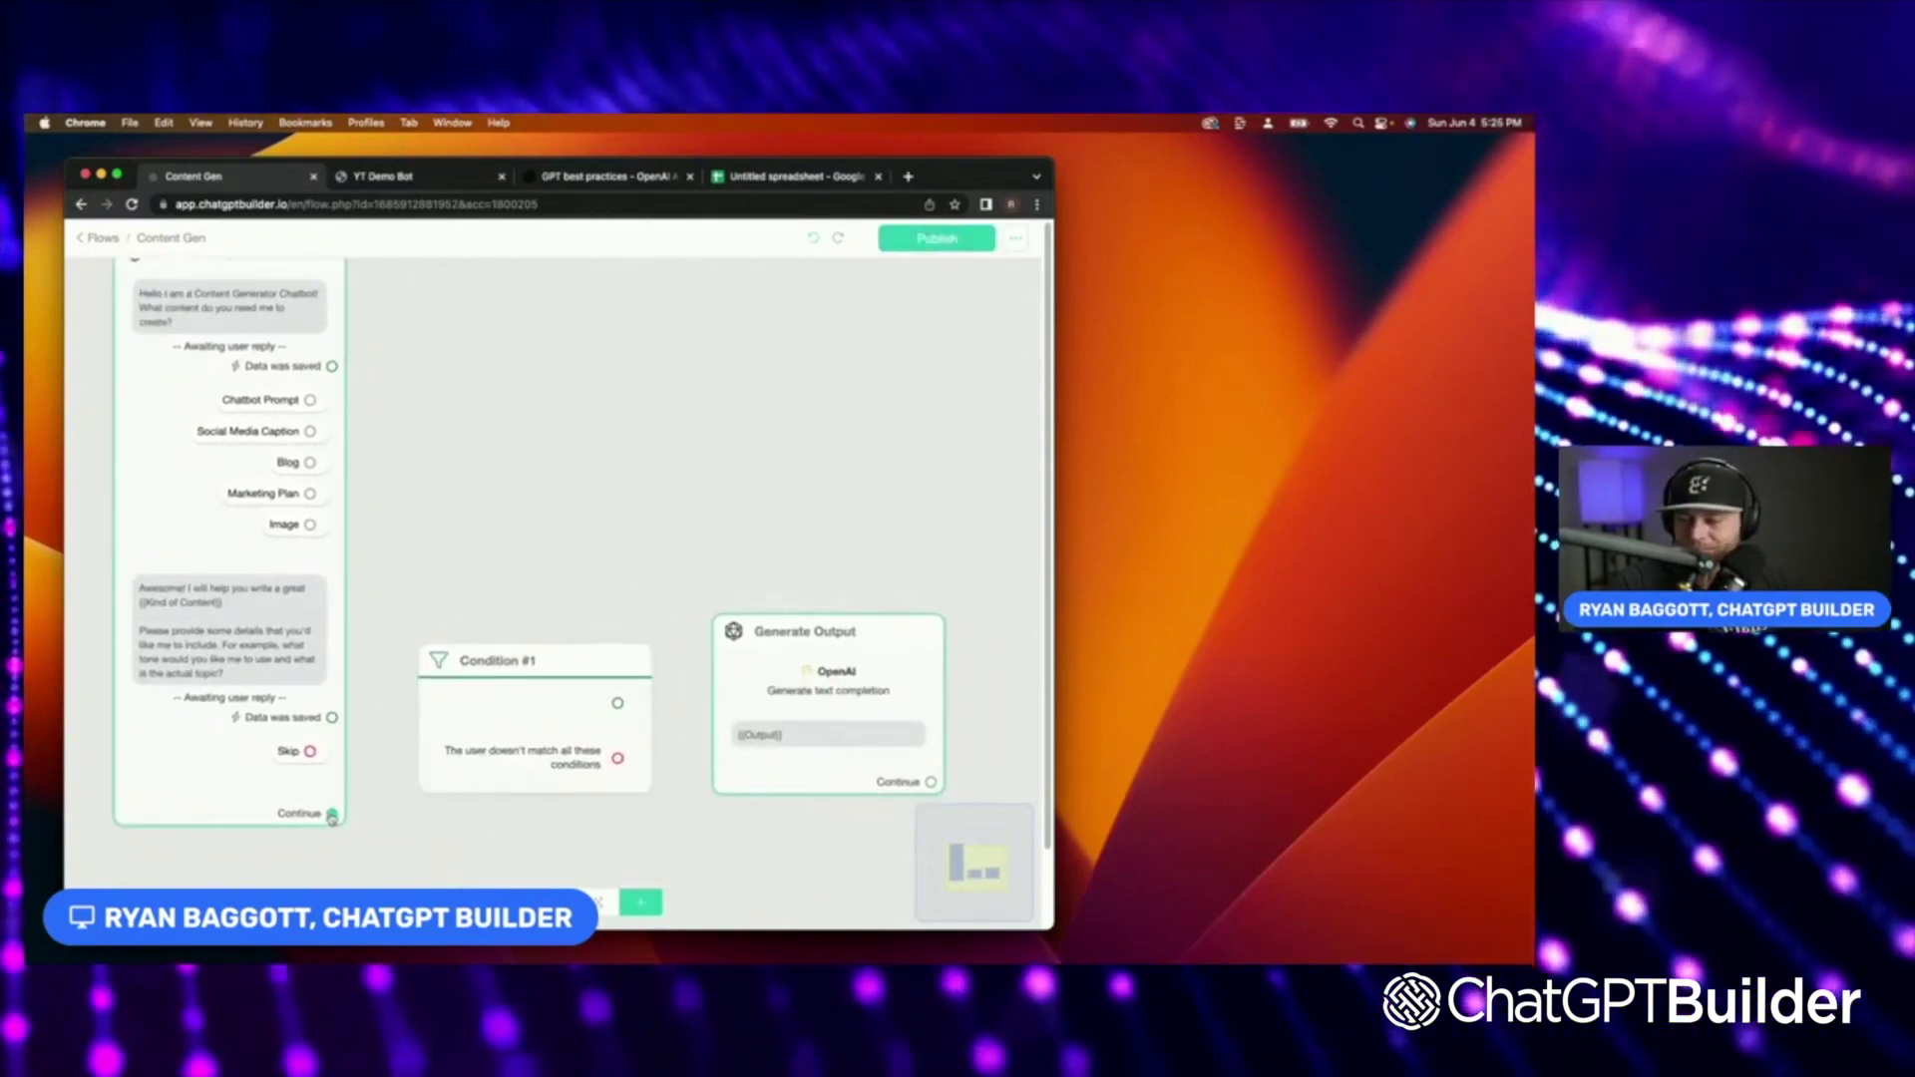
left_click_drag(343, 823, 436, 735)
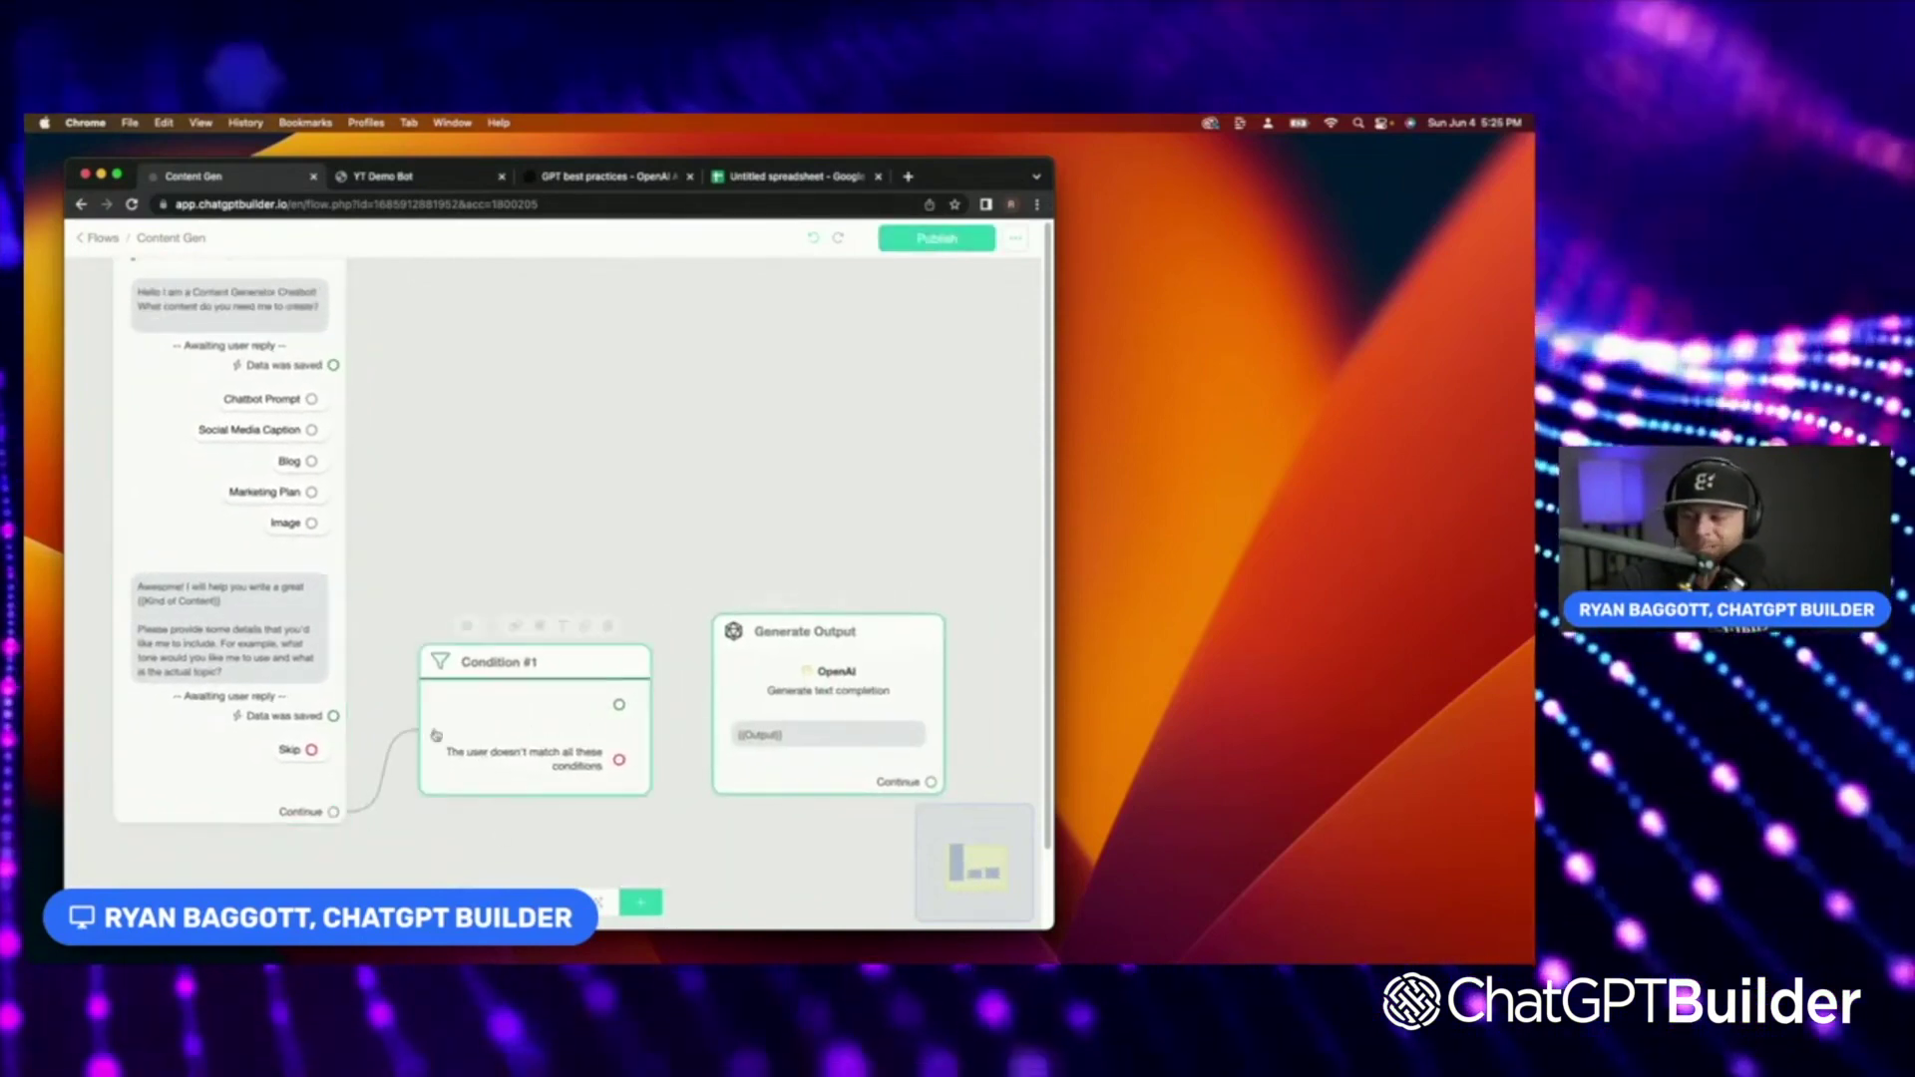
left_click(490, 777)
left_click(406, 288)
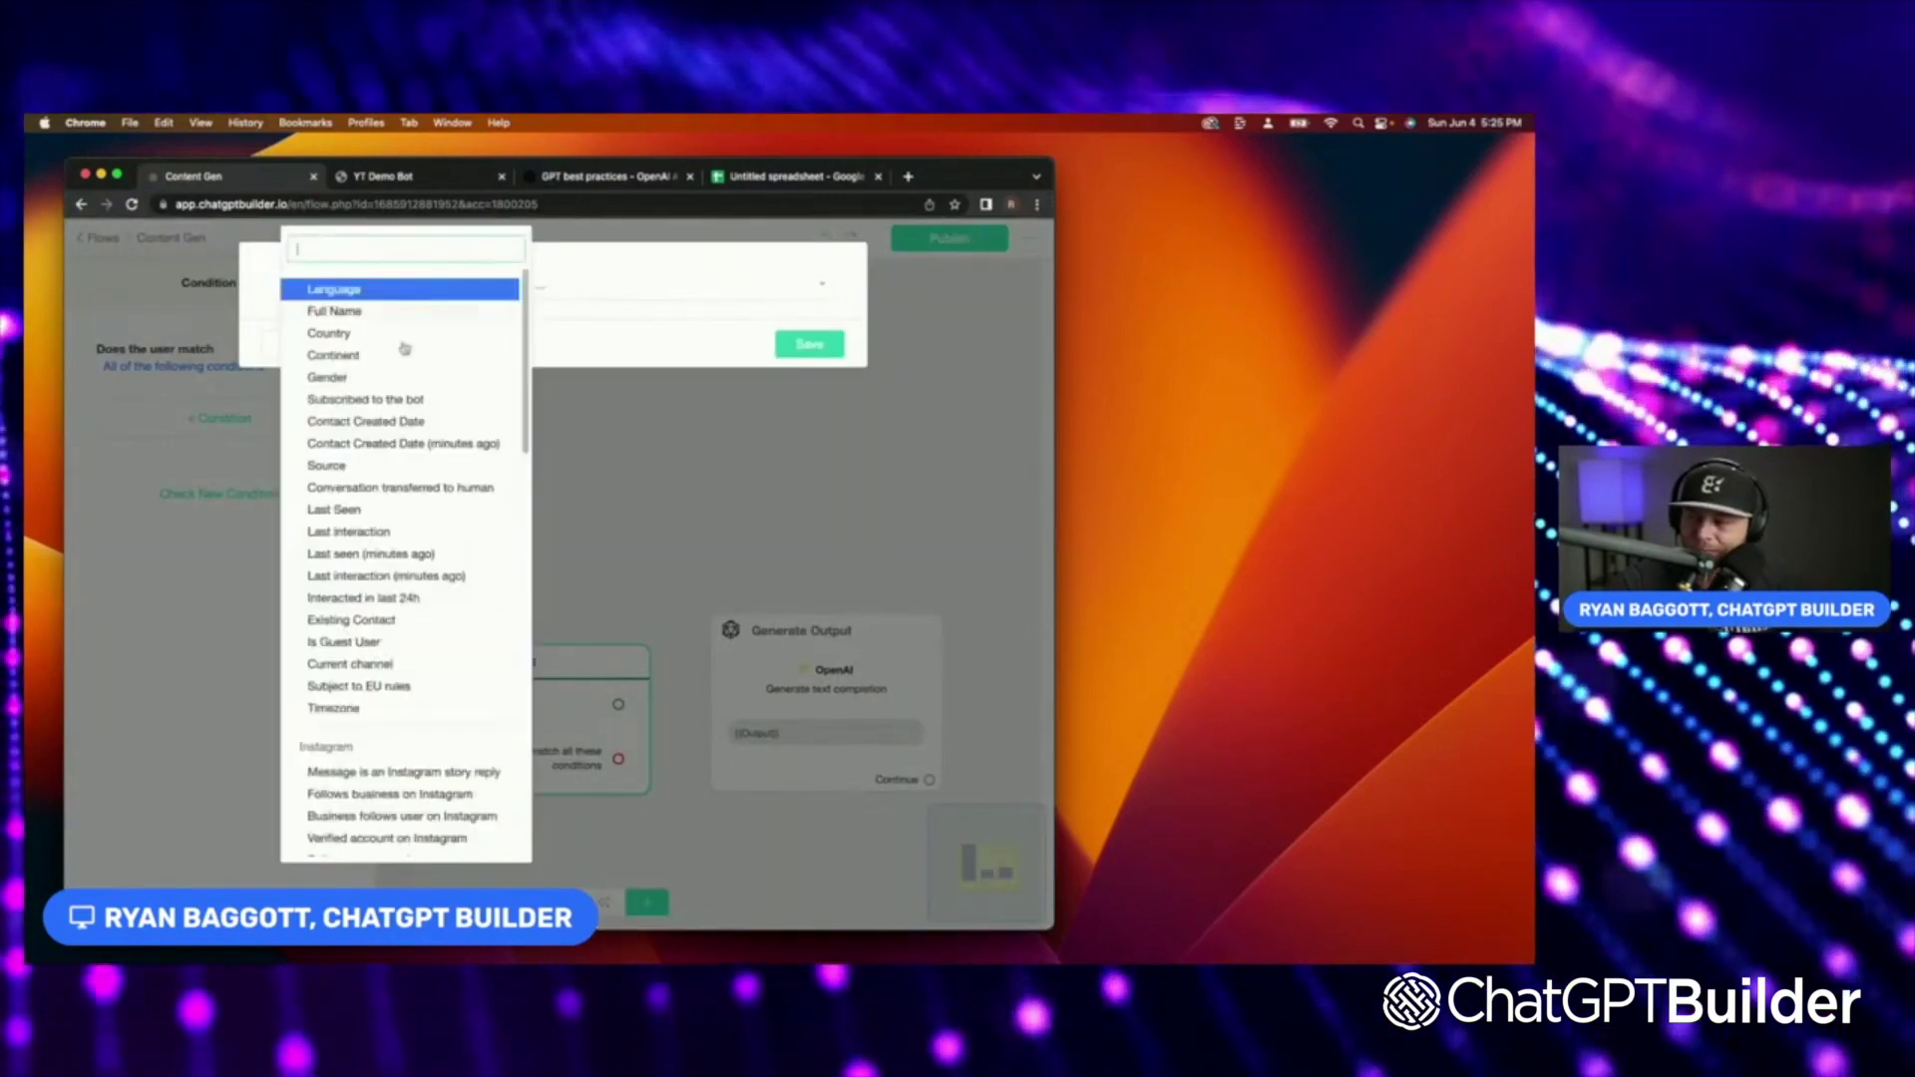
scroll(402, 349, "down", 15)
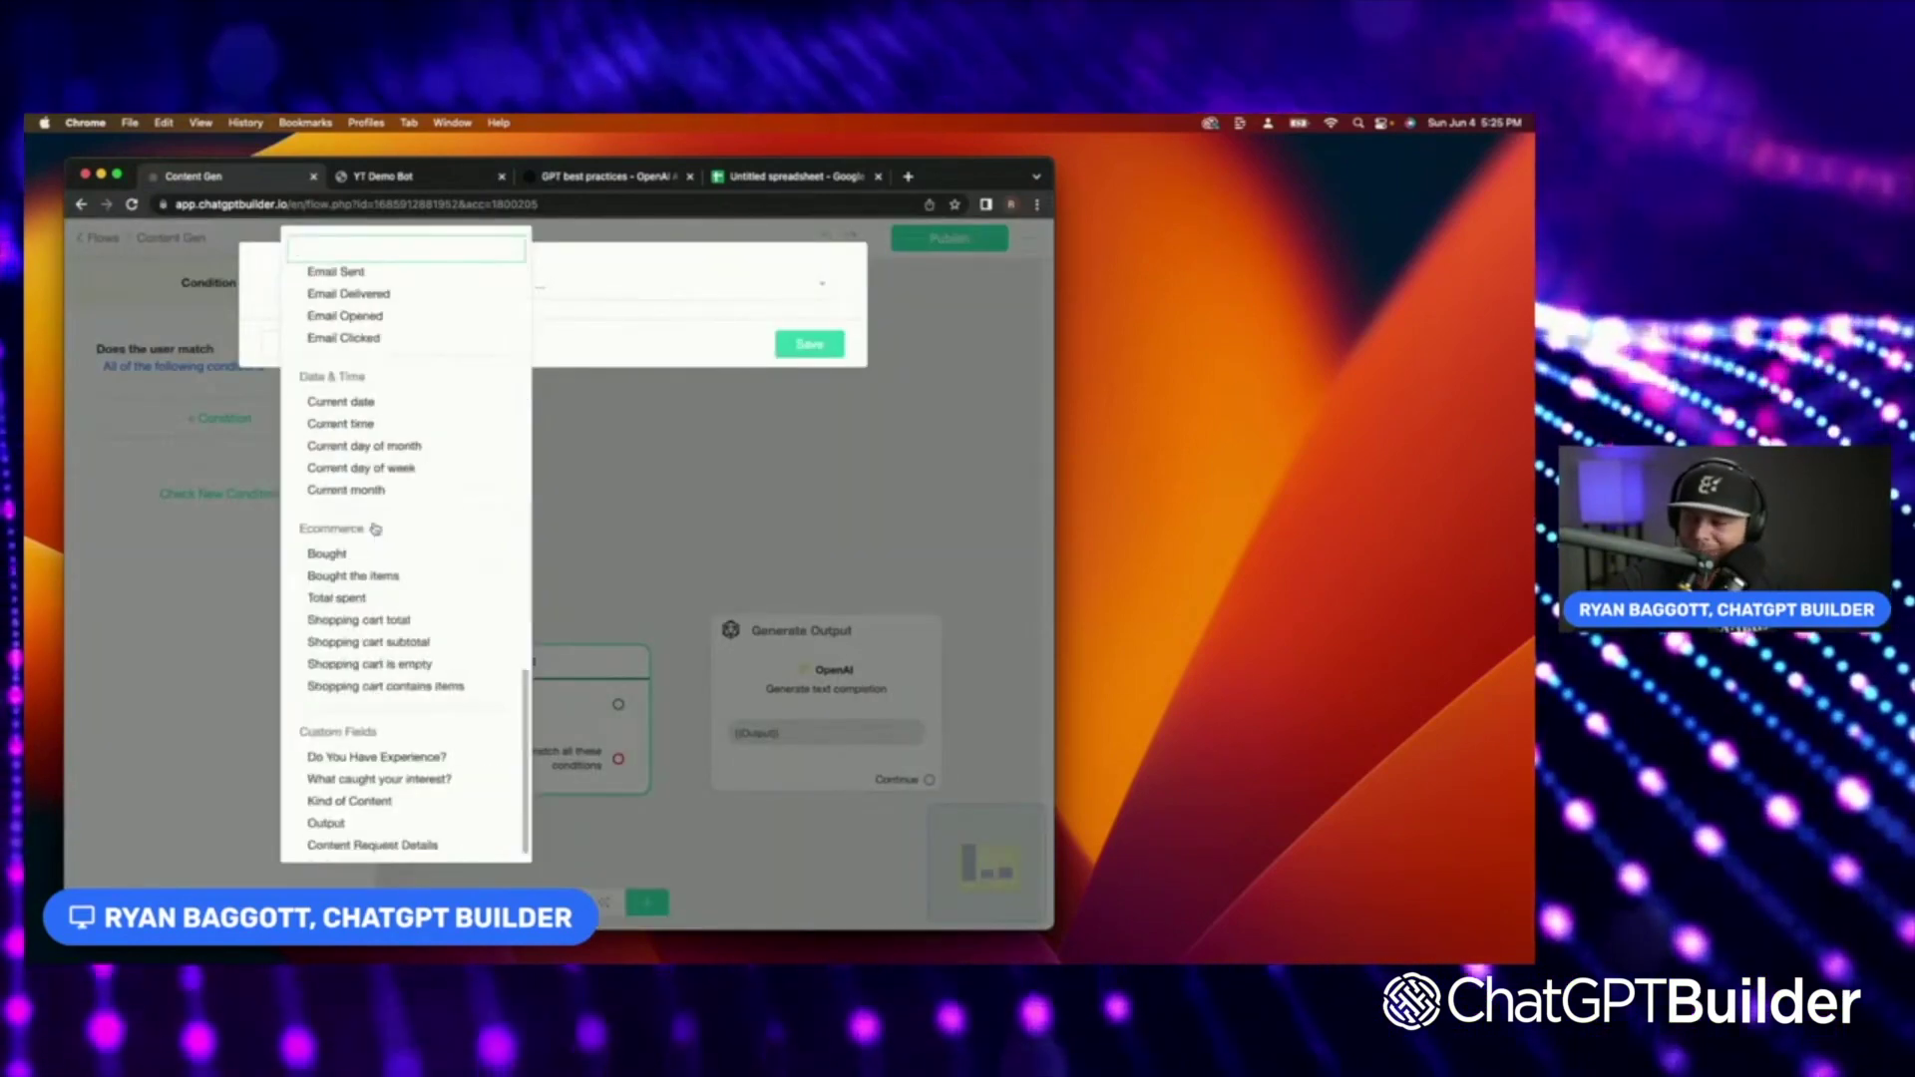
left_click(445, 807)
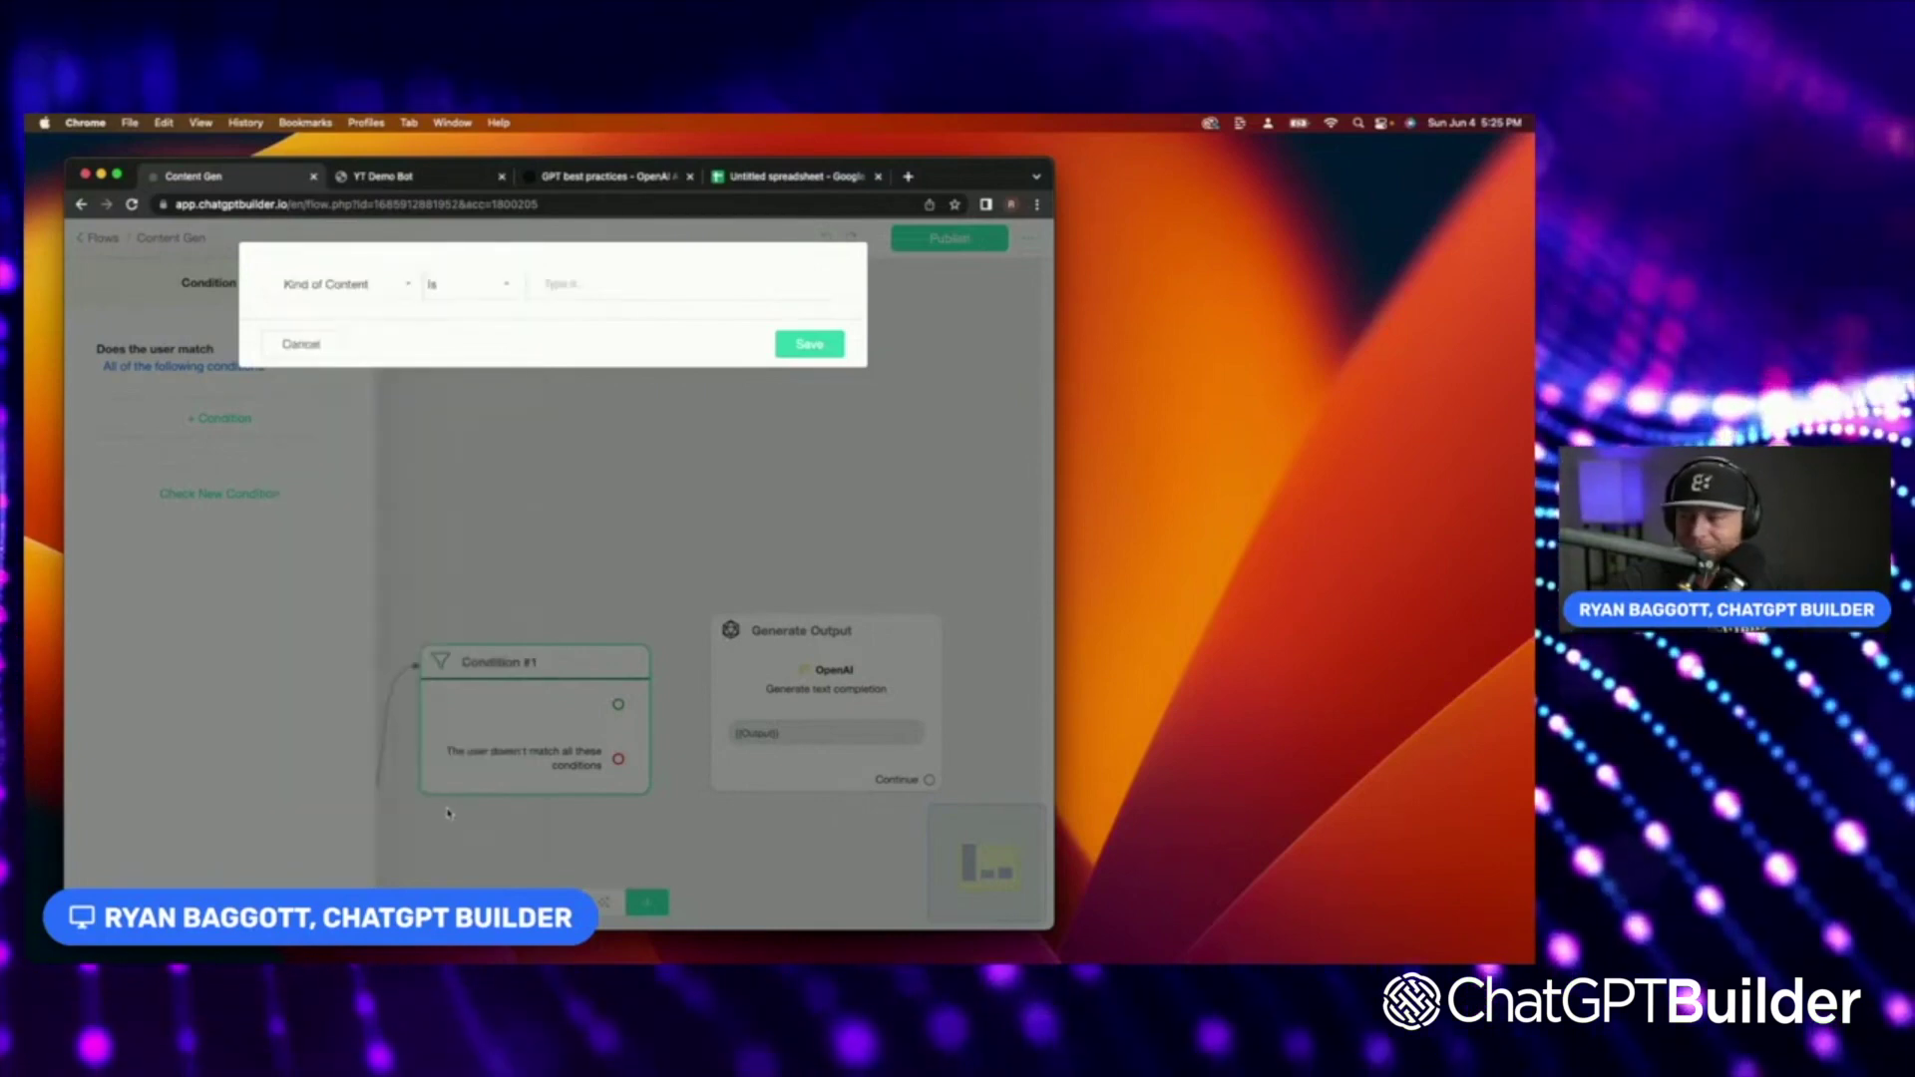
left_click(637, 294)
type("image")
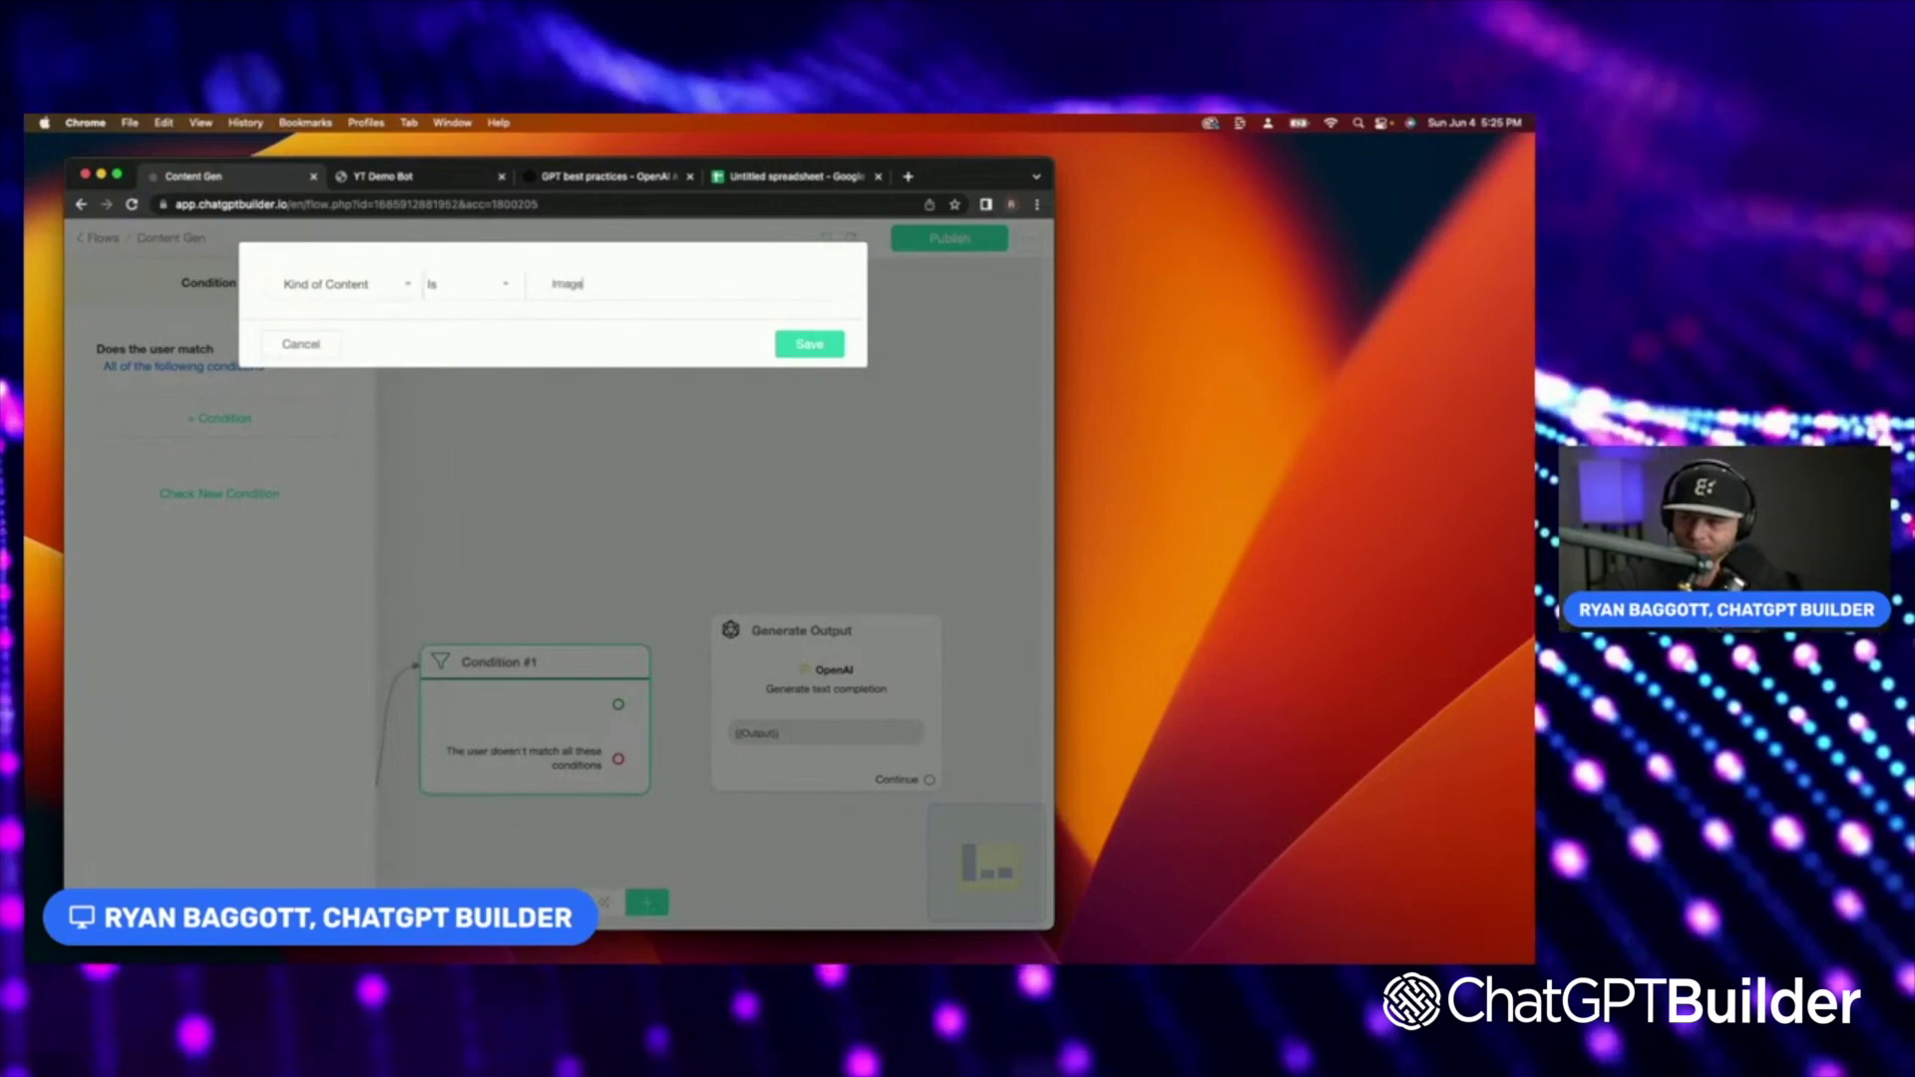
key("Return")
Duplicate the Generate Output step and place the copy above the original.
left_click(561, 441)
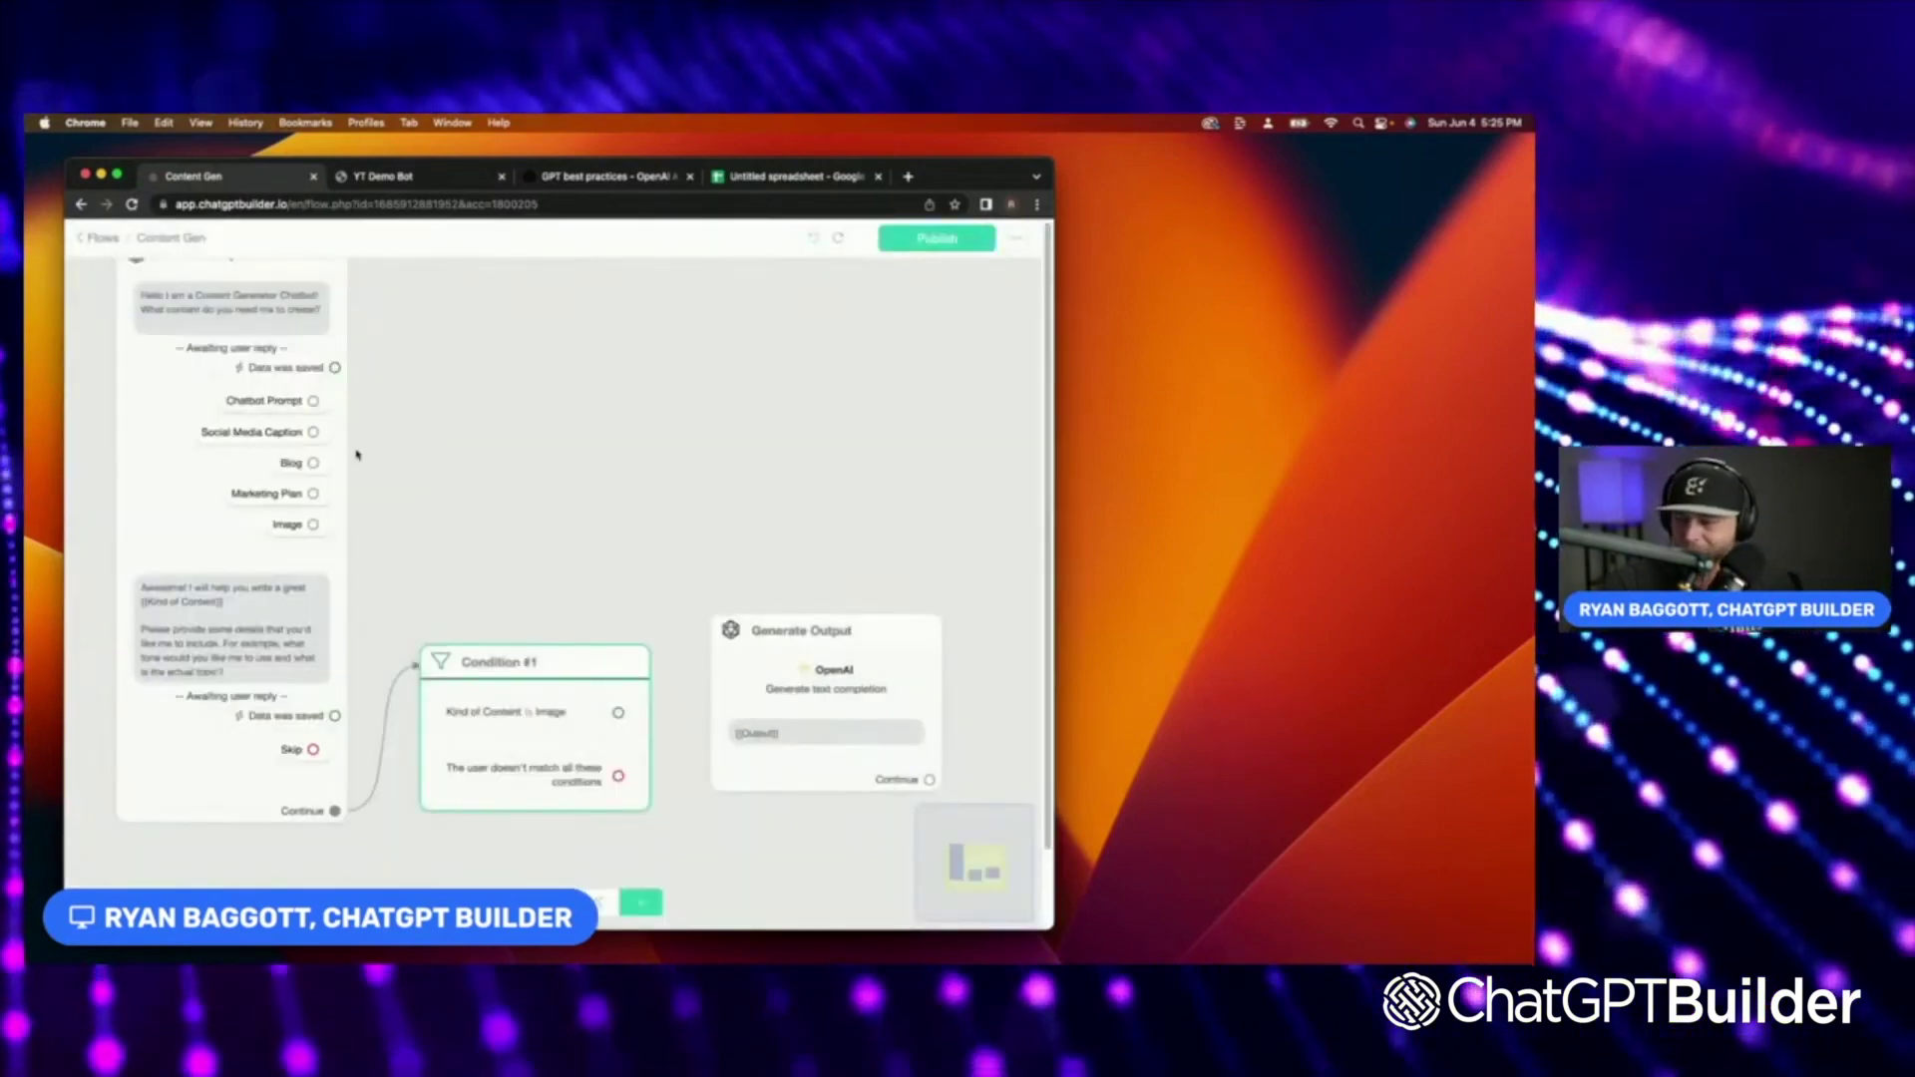
left_click(821, 700)
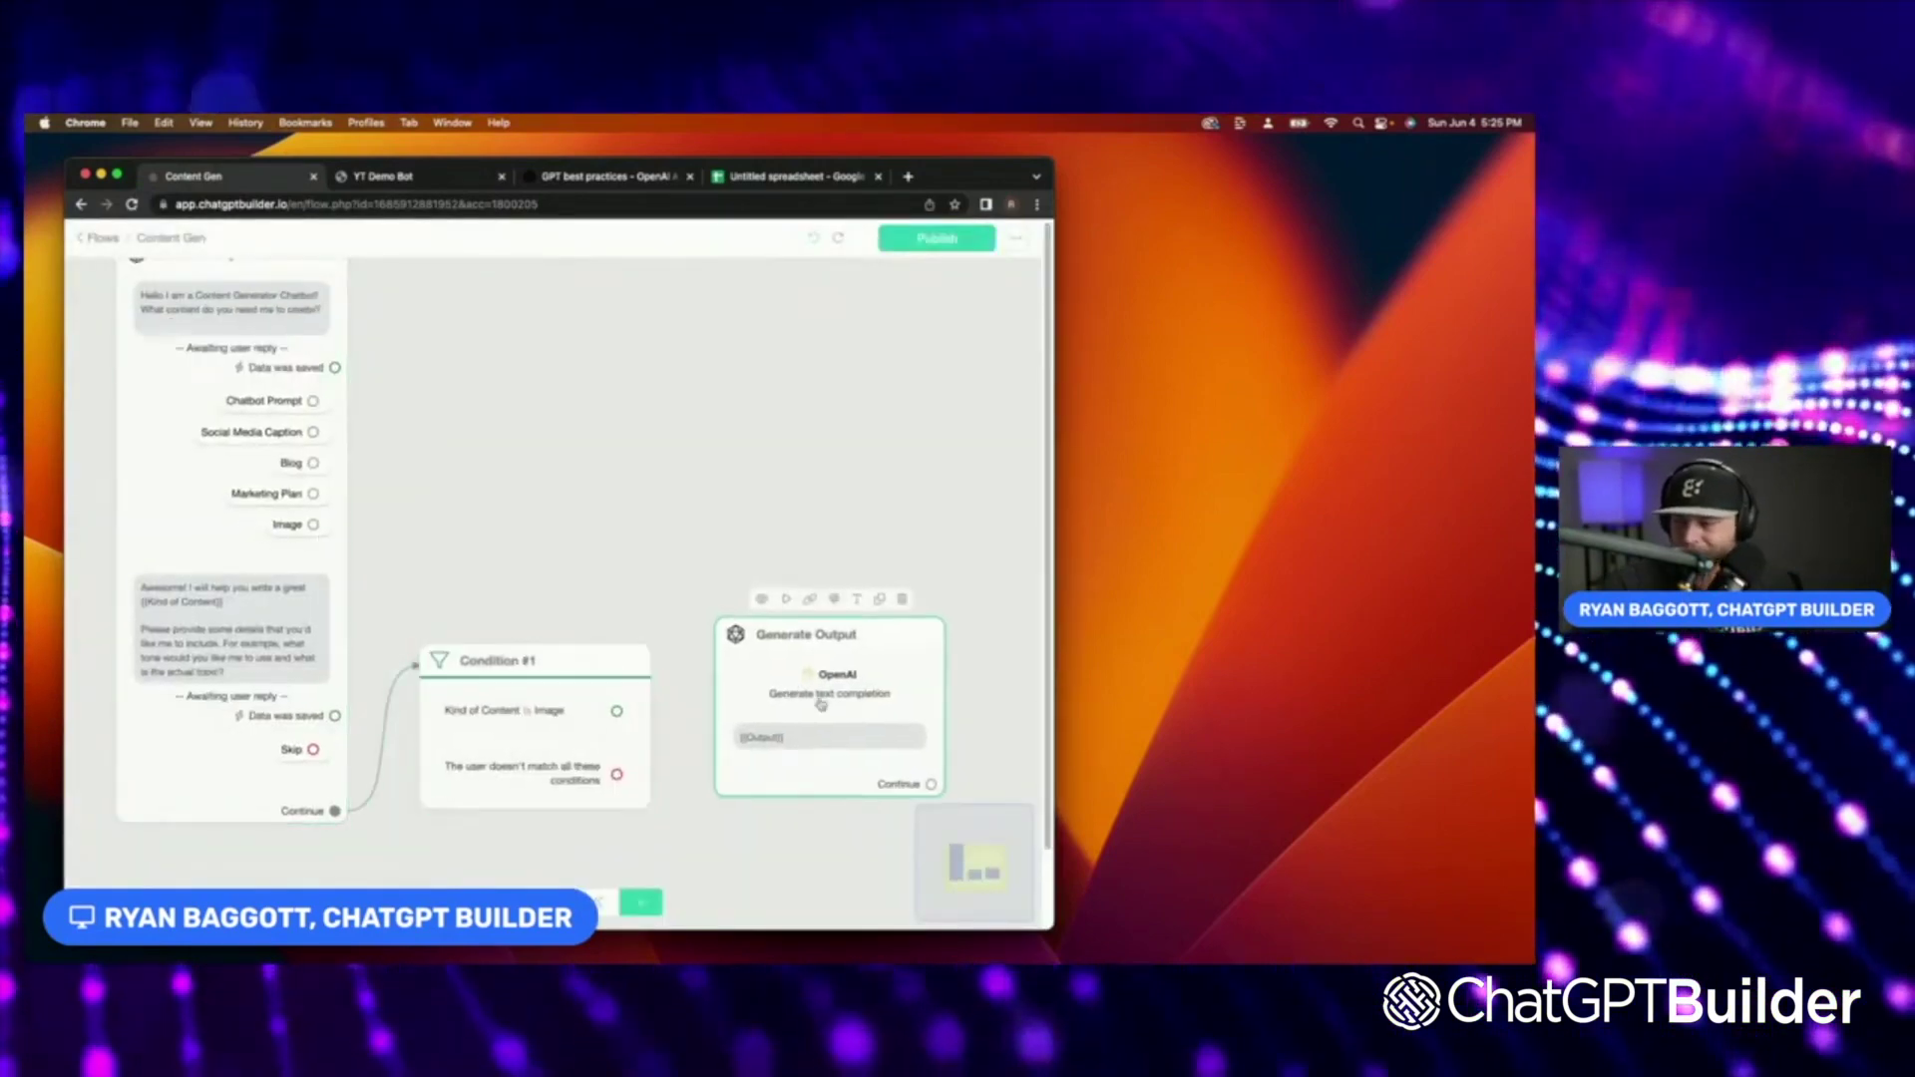
left_click_drag(820, 703, 877, 771)
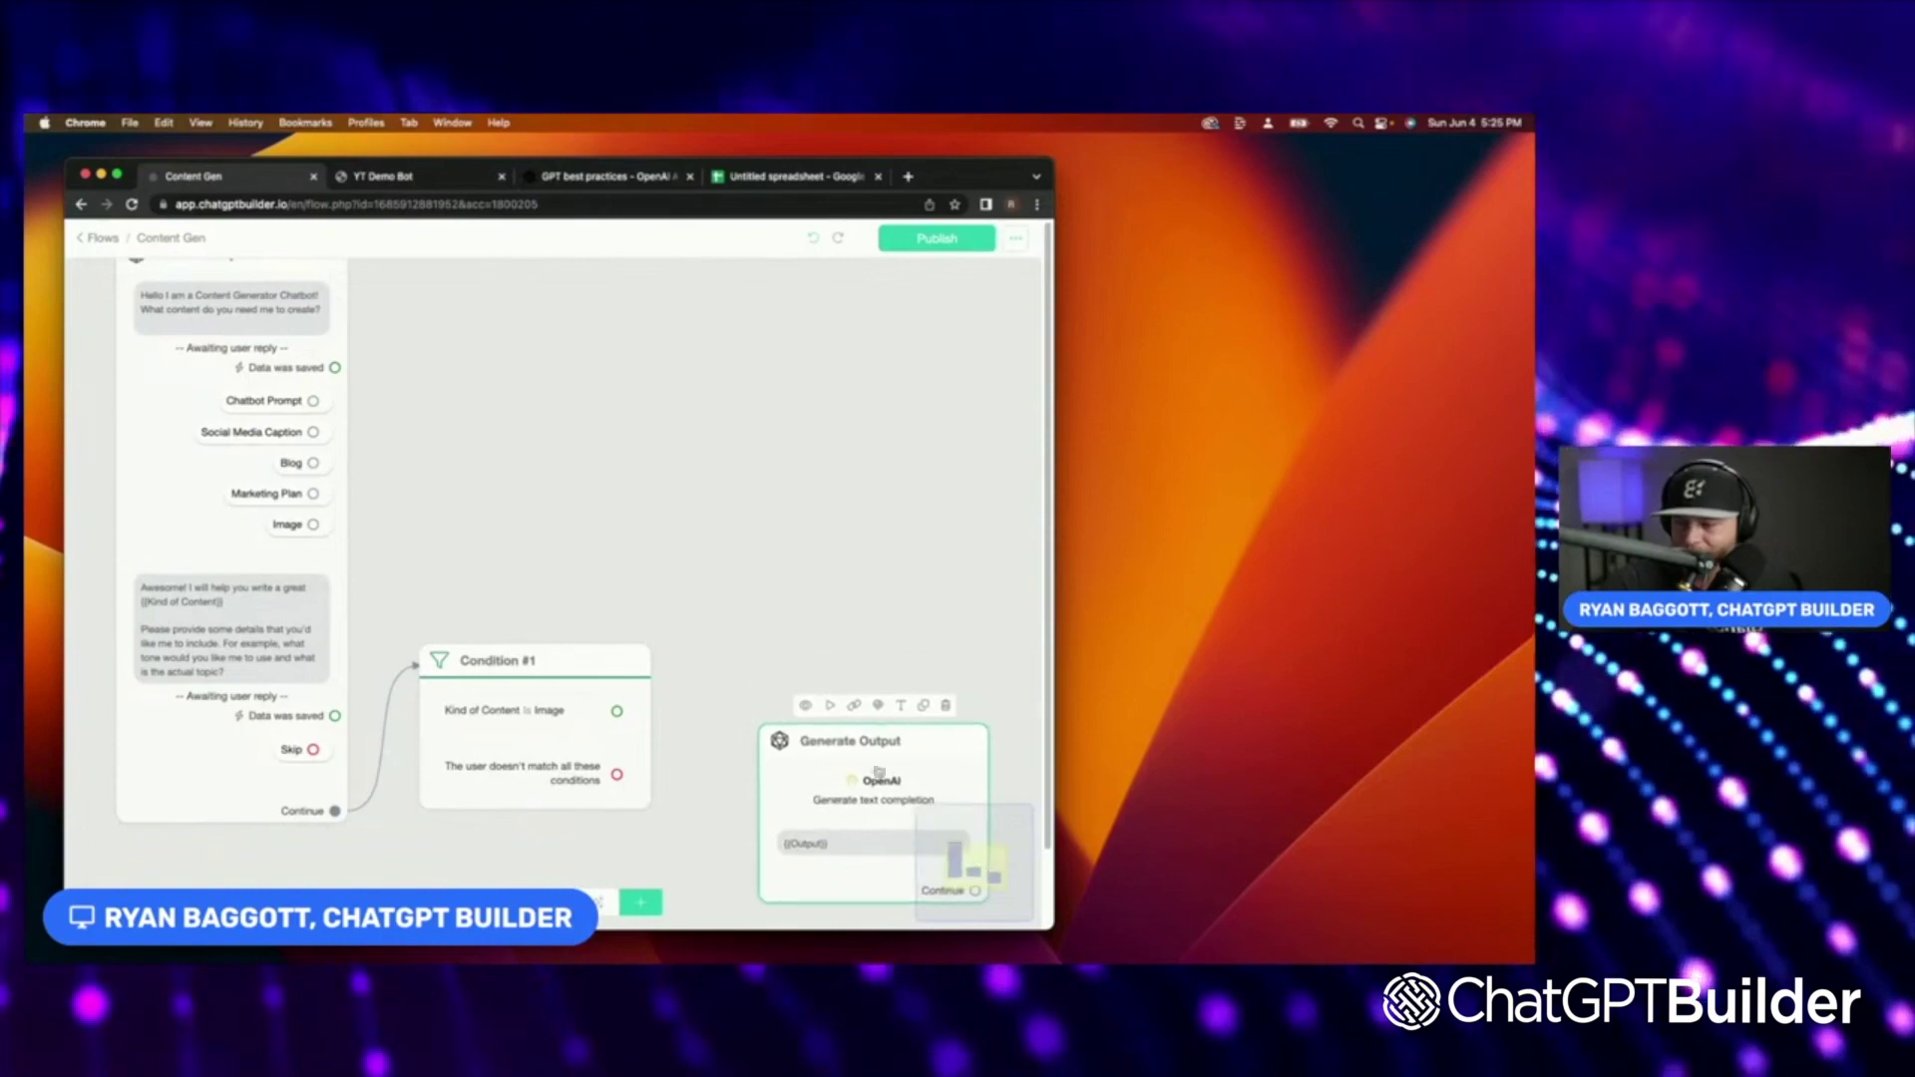
left_click(921, 704)
left_click_drag(866, 832, 780, 541)
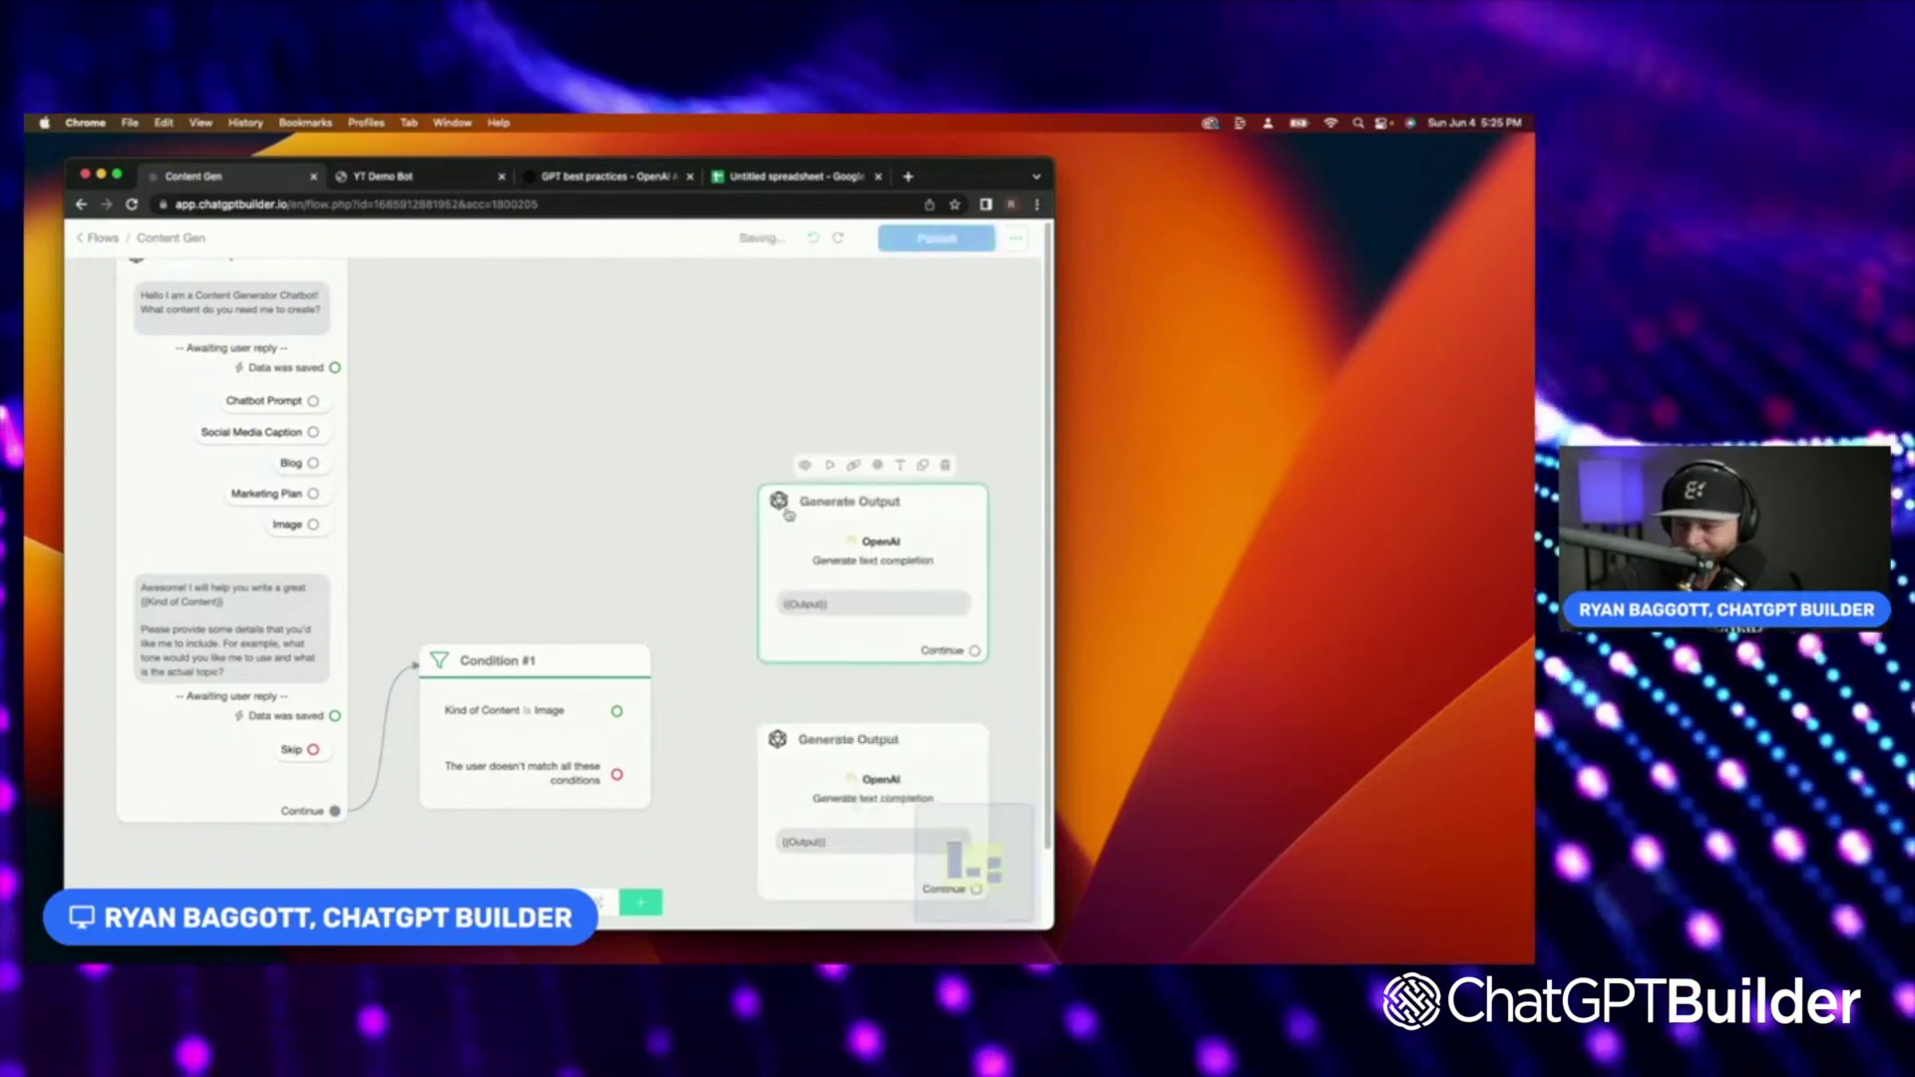
Route non-matches to the lower Generate Output and the Image outcome to the upper copy.
left_click_drag(616, 775, 807, 747)
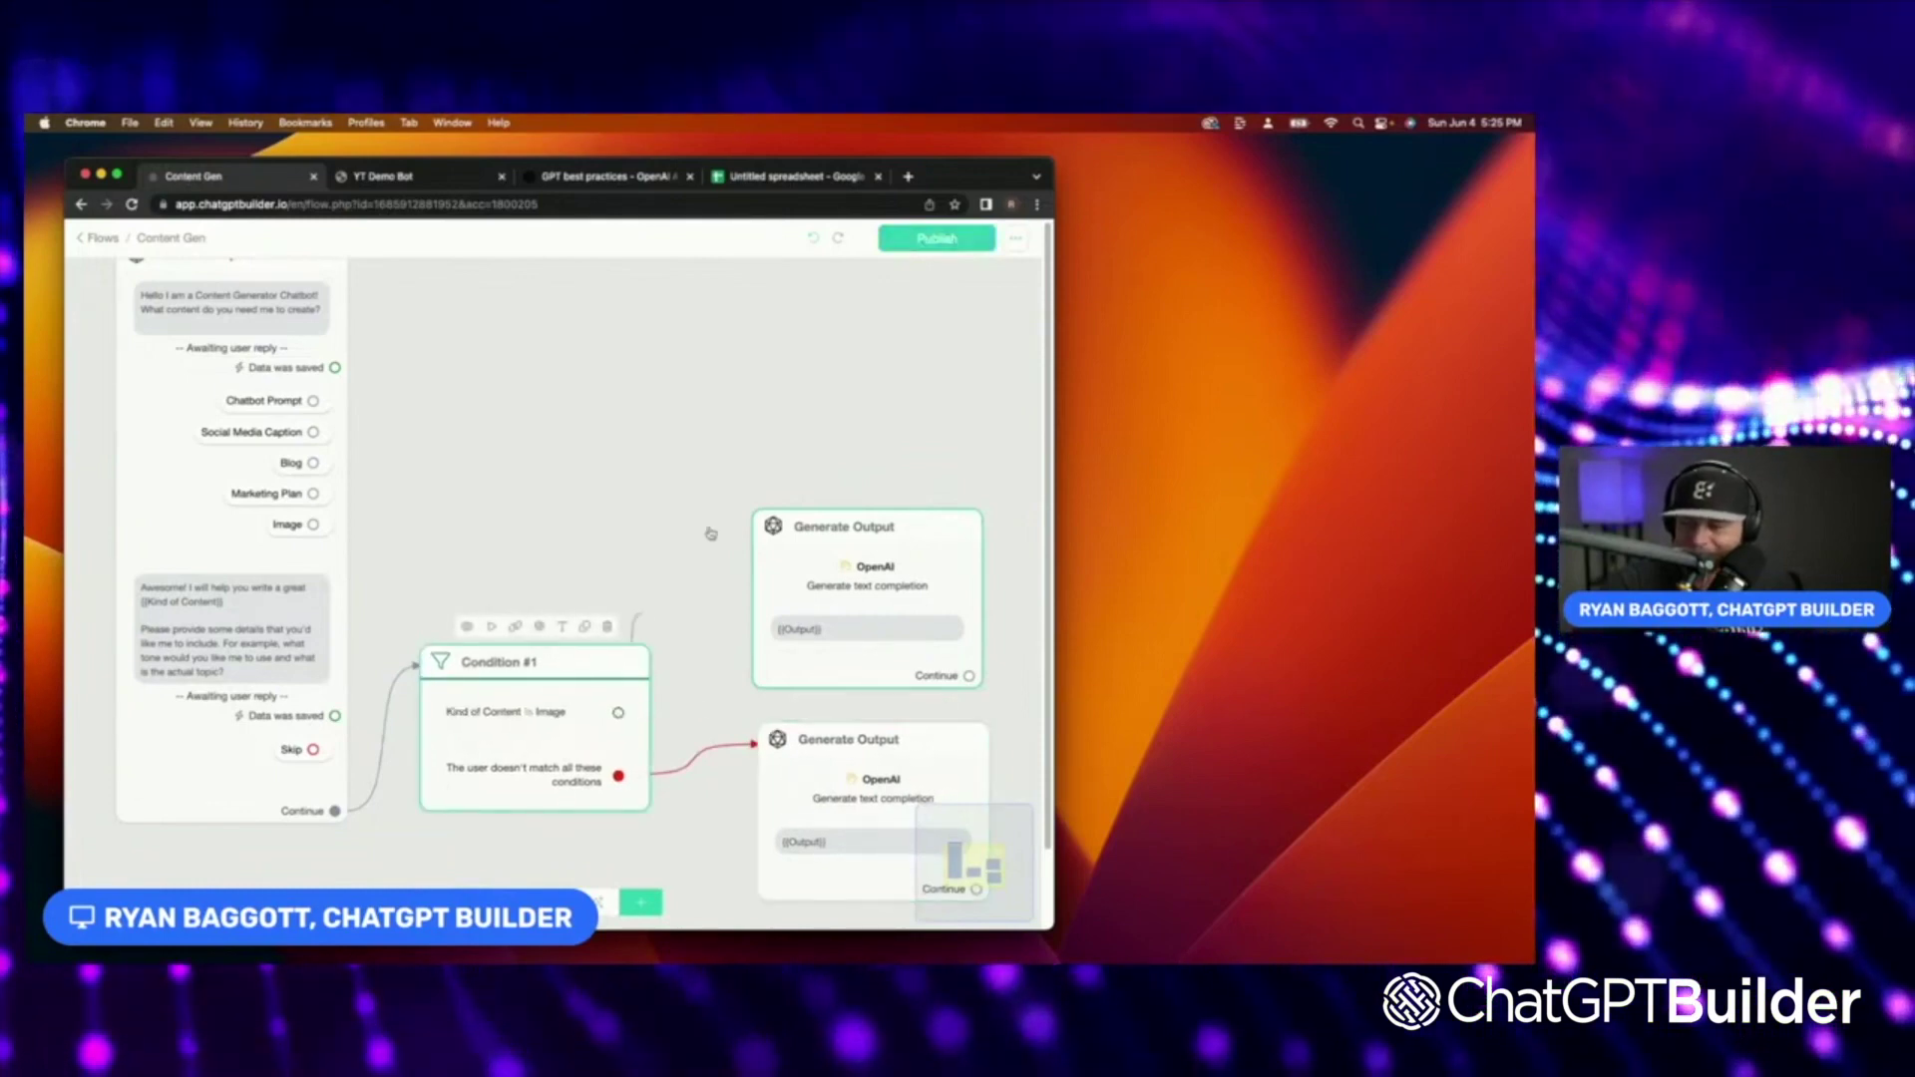
left_click_drag(709, 534, 809, 557)
left_click(802, 557)
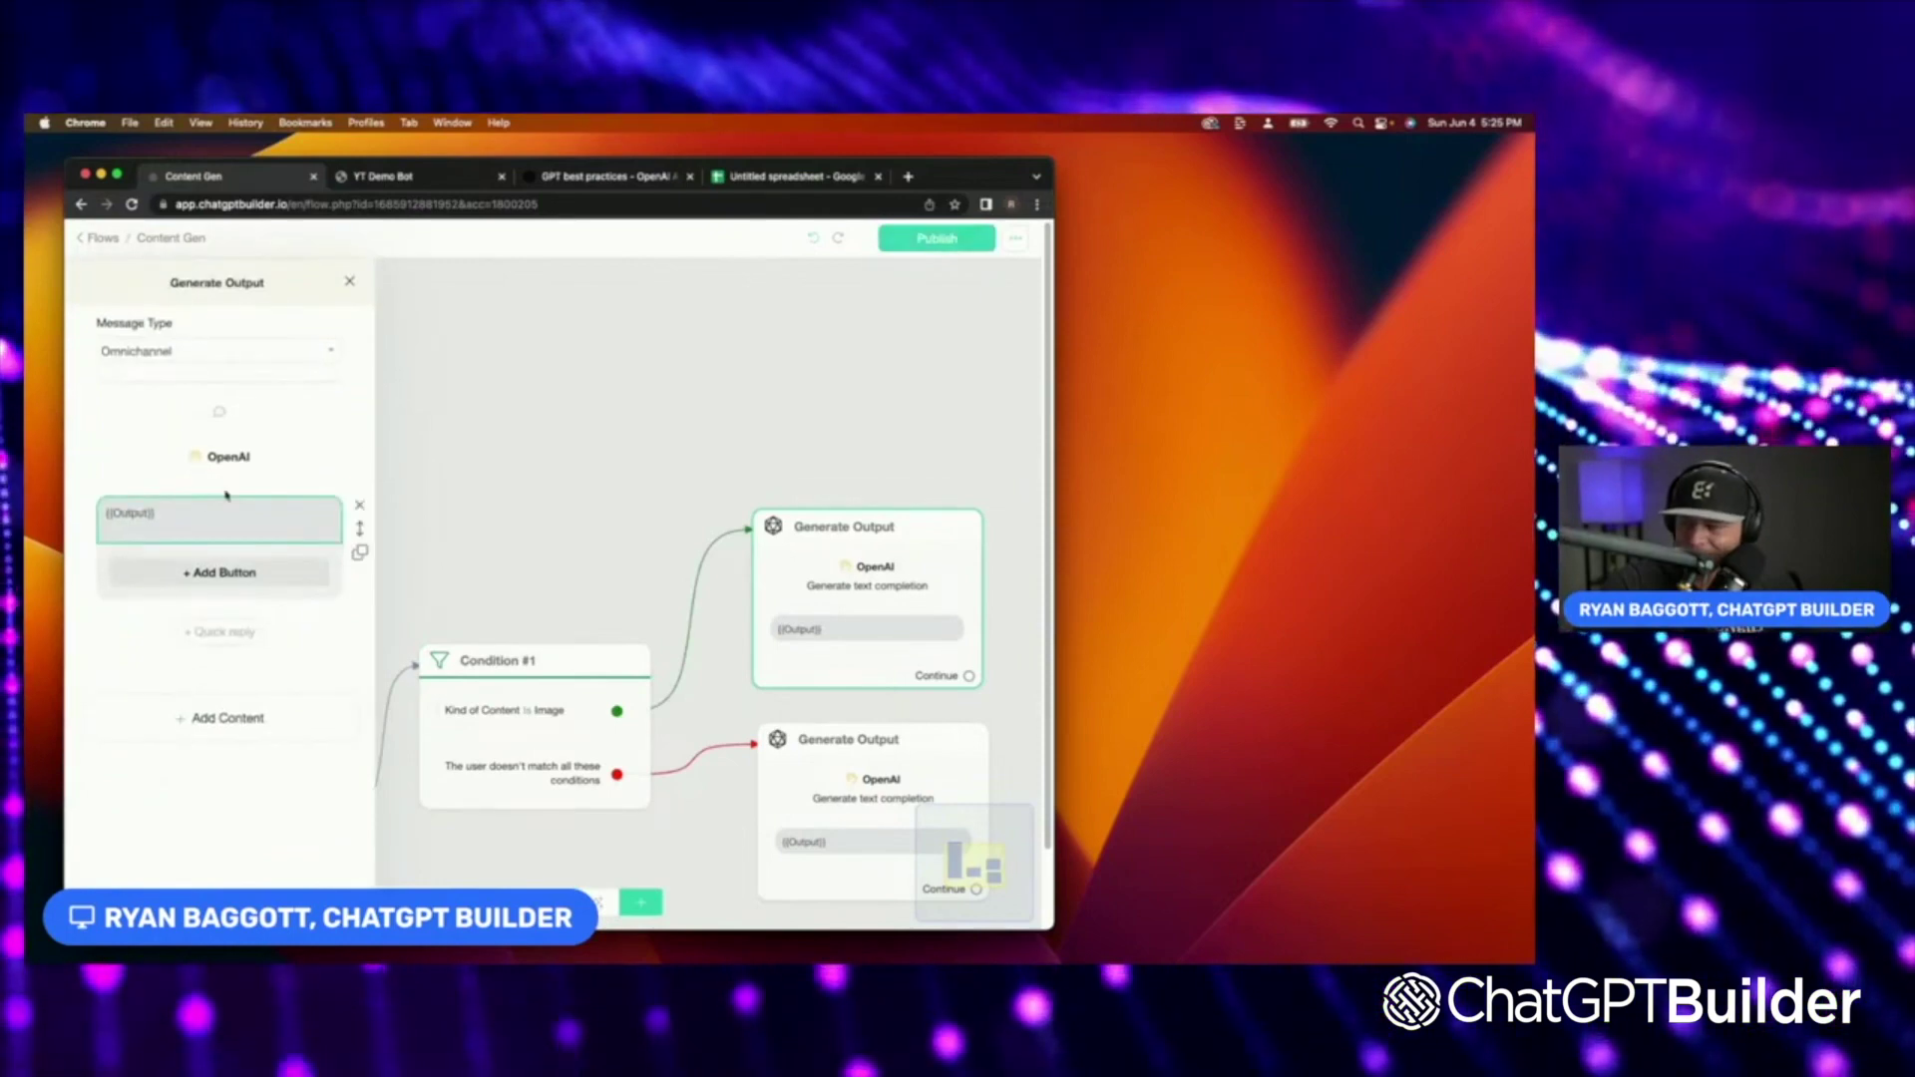
Switch the upper OpenAI block to Generate Image at 512x512, saving to Output.
left_click(228, 457)
type("You are an ai")
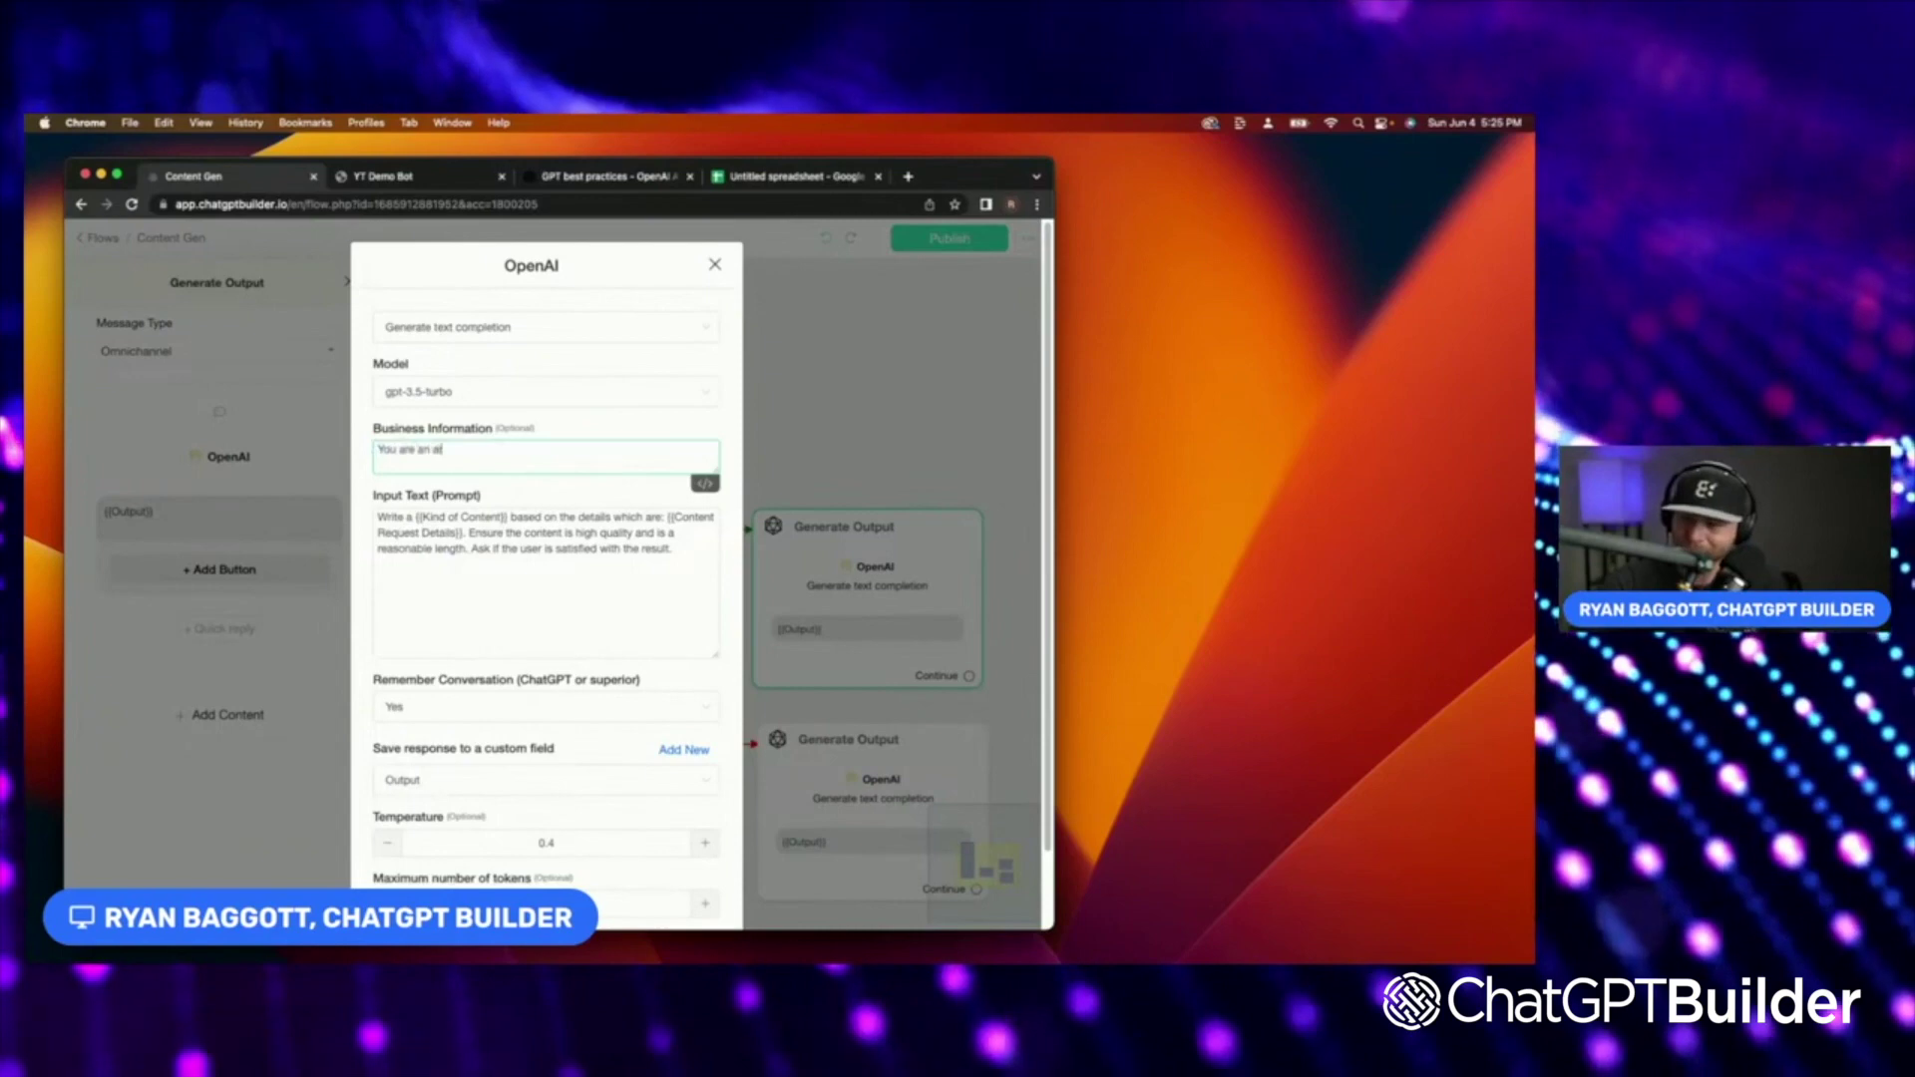
type("artist and awa")
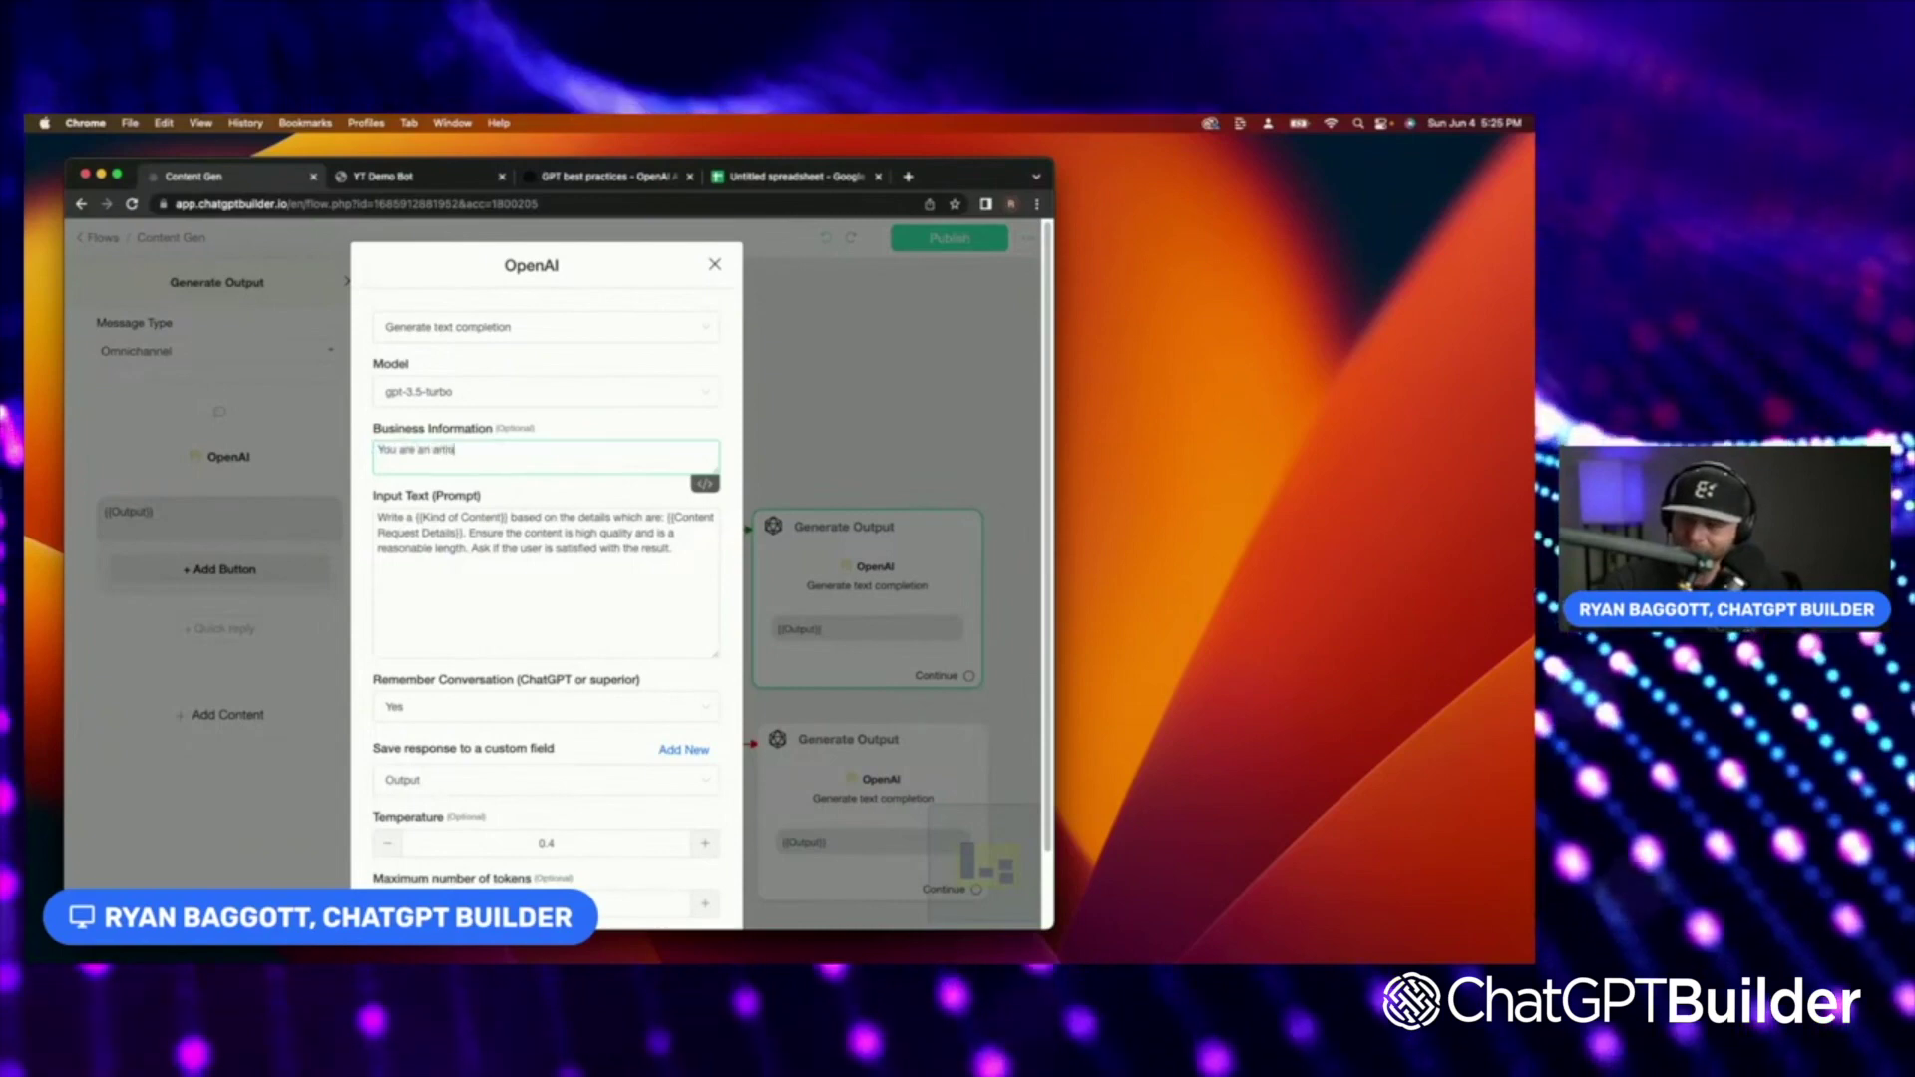
type("rd win")
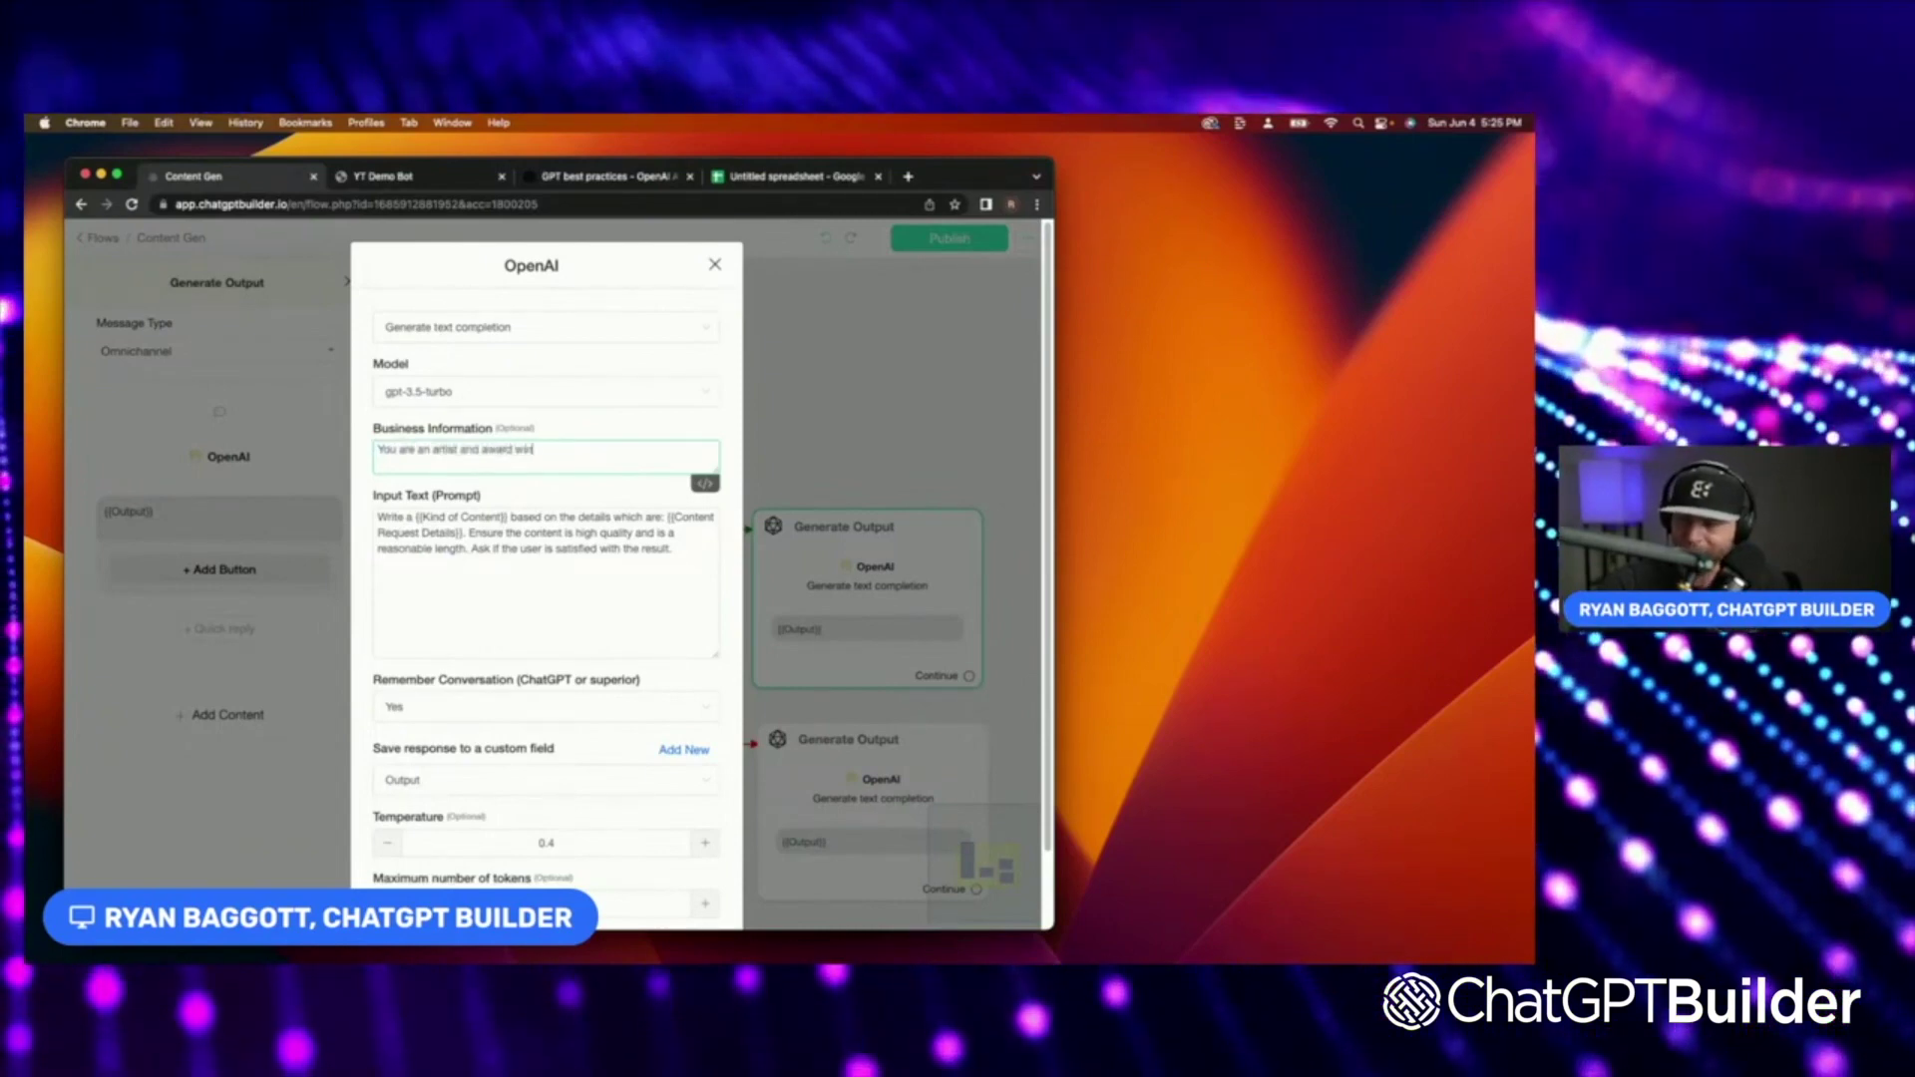
type("ning photographer.")
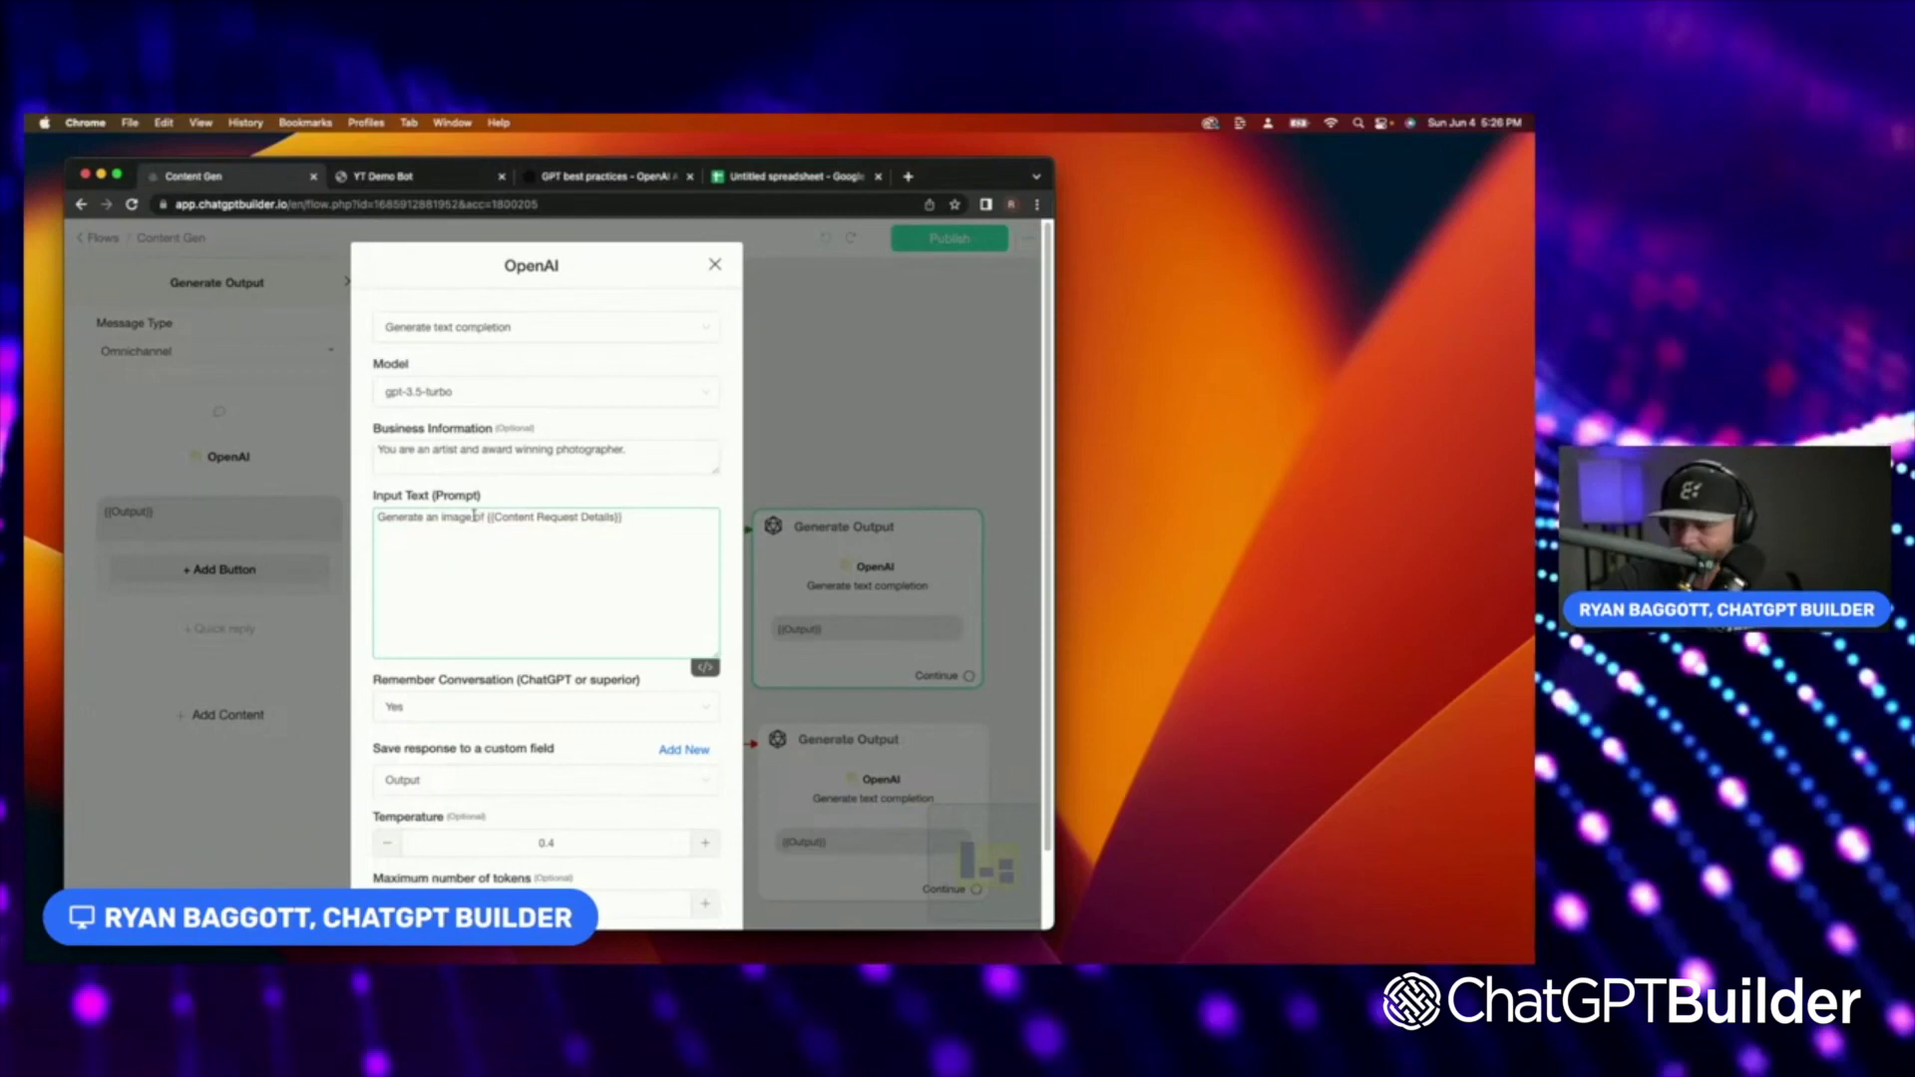
left_click(544, 629)
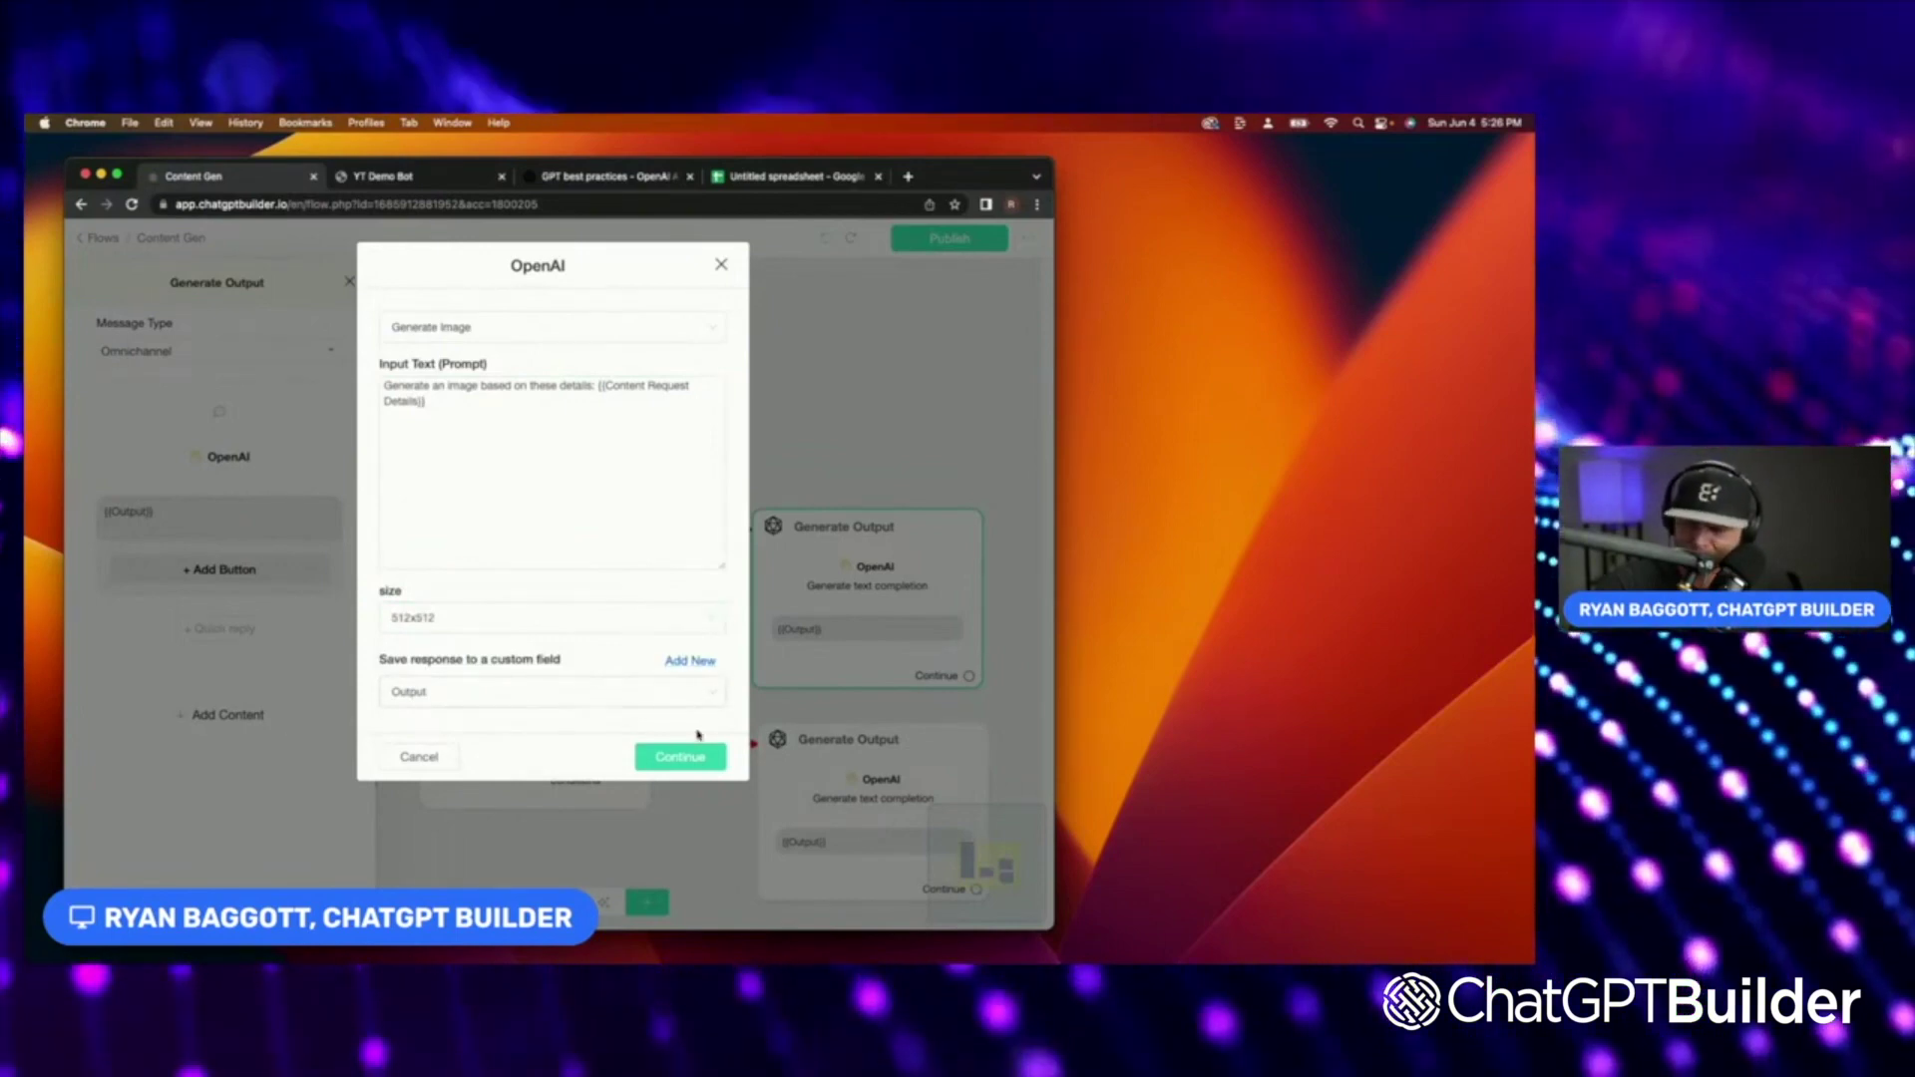
Save the image settings and delete the {{Output}} text message from the step.
left_click(681, 755)
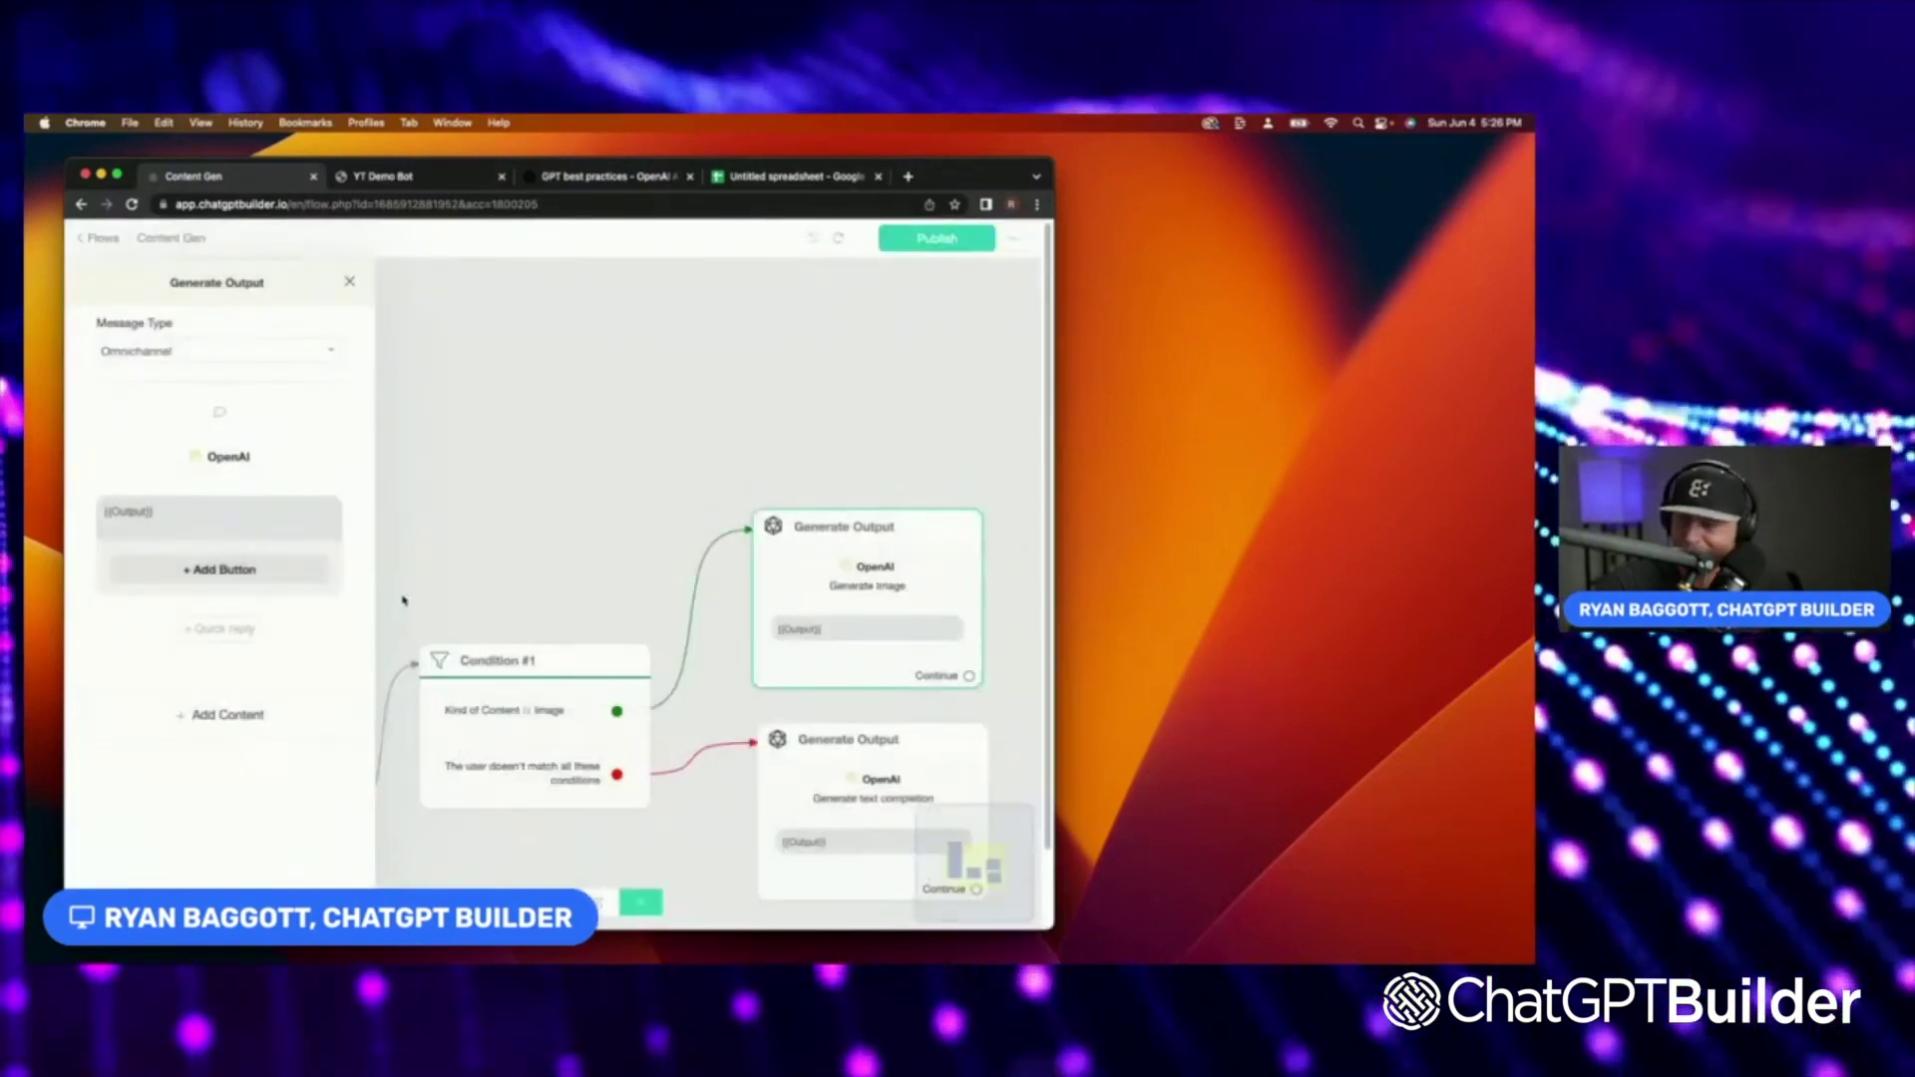
left_click_drag(164, 511, 34, 490)
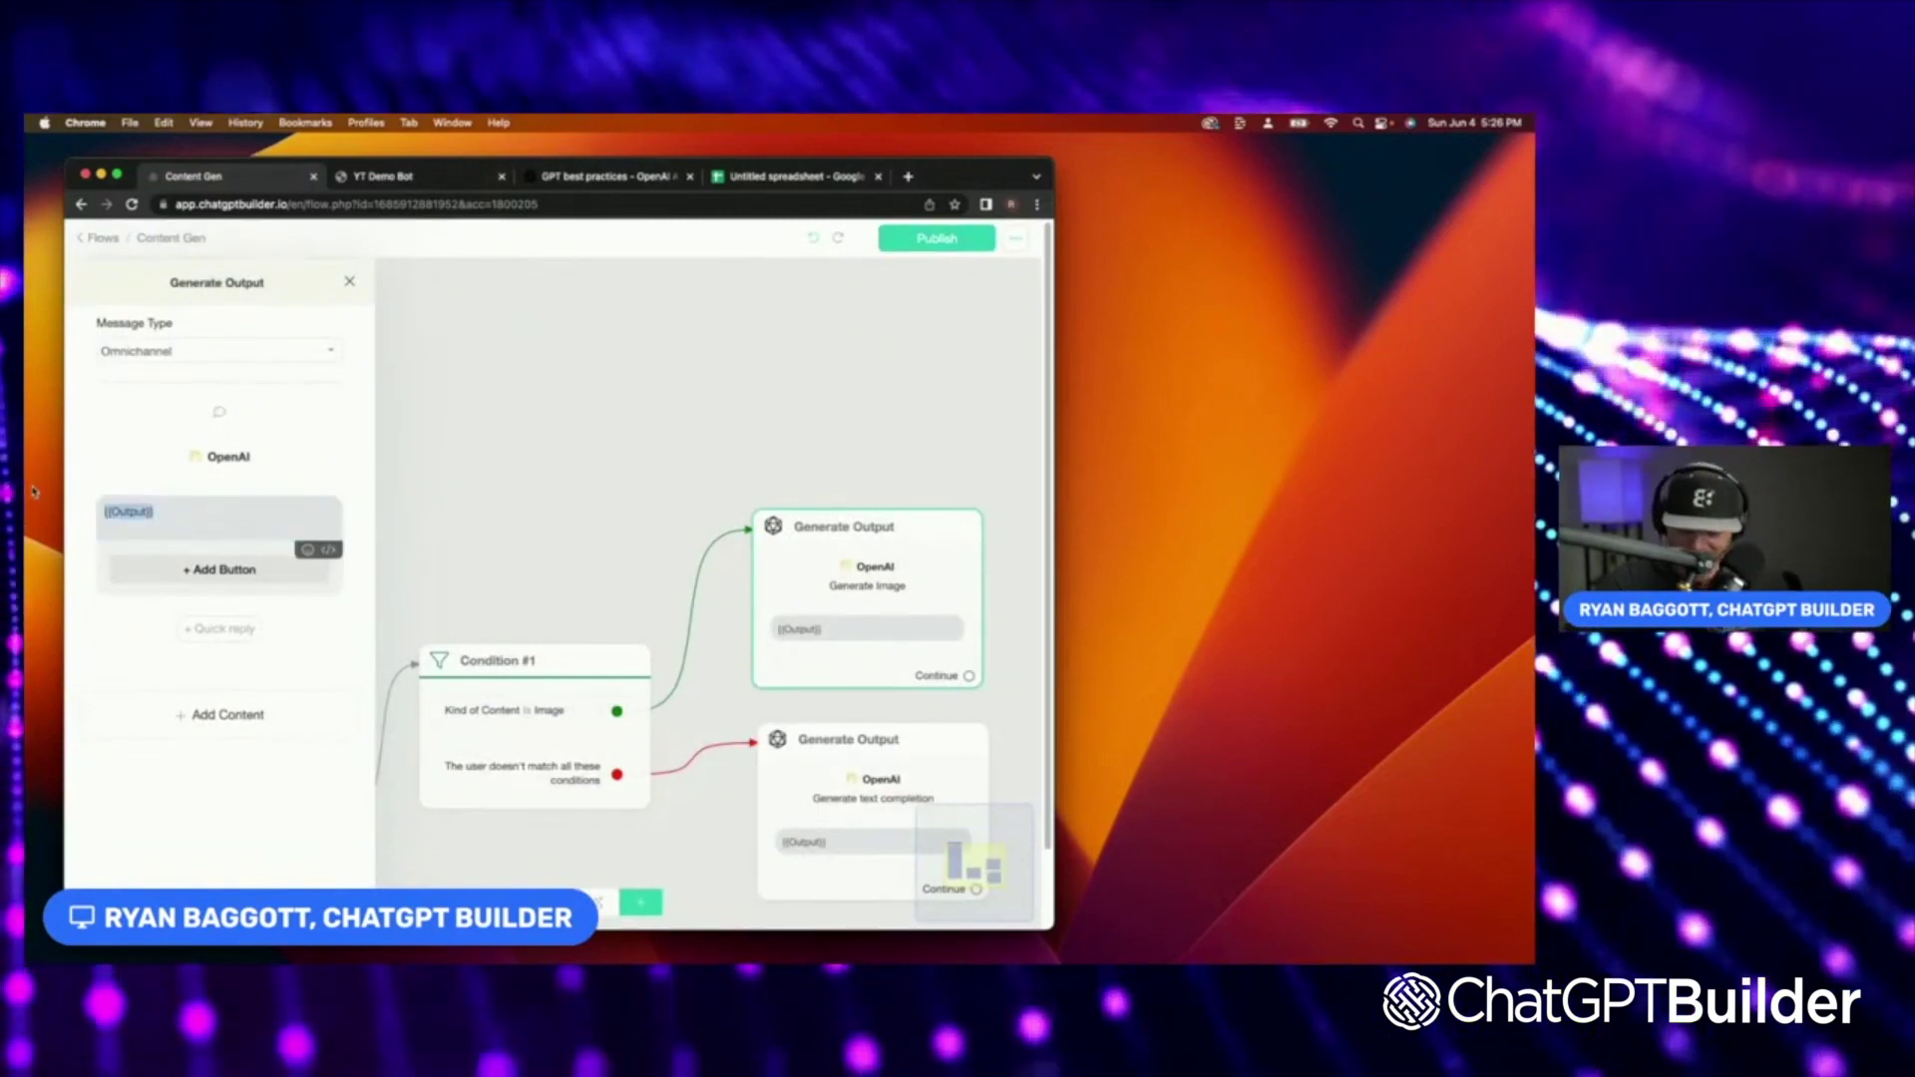
key("BackSpace")
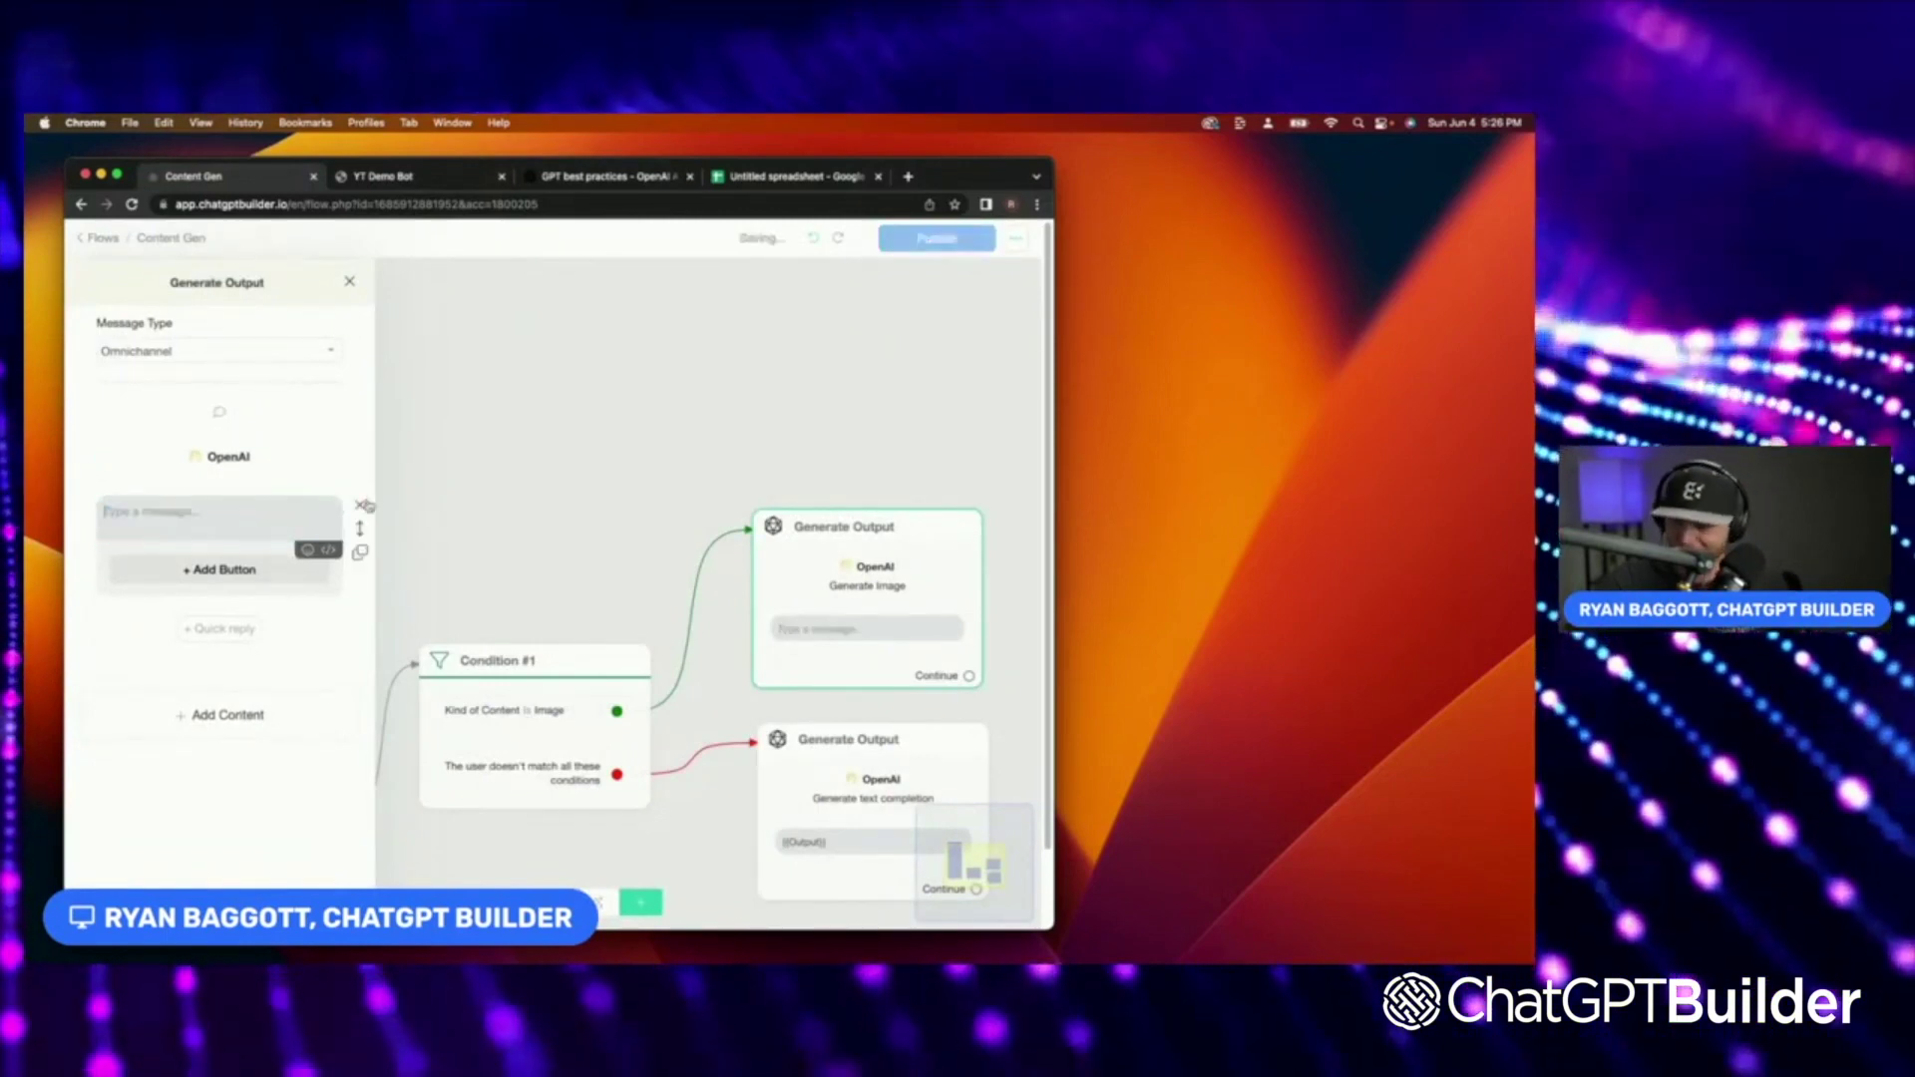
left_click(362, 506)
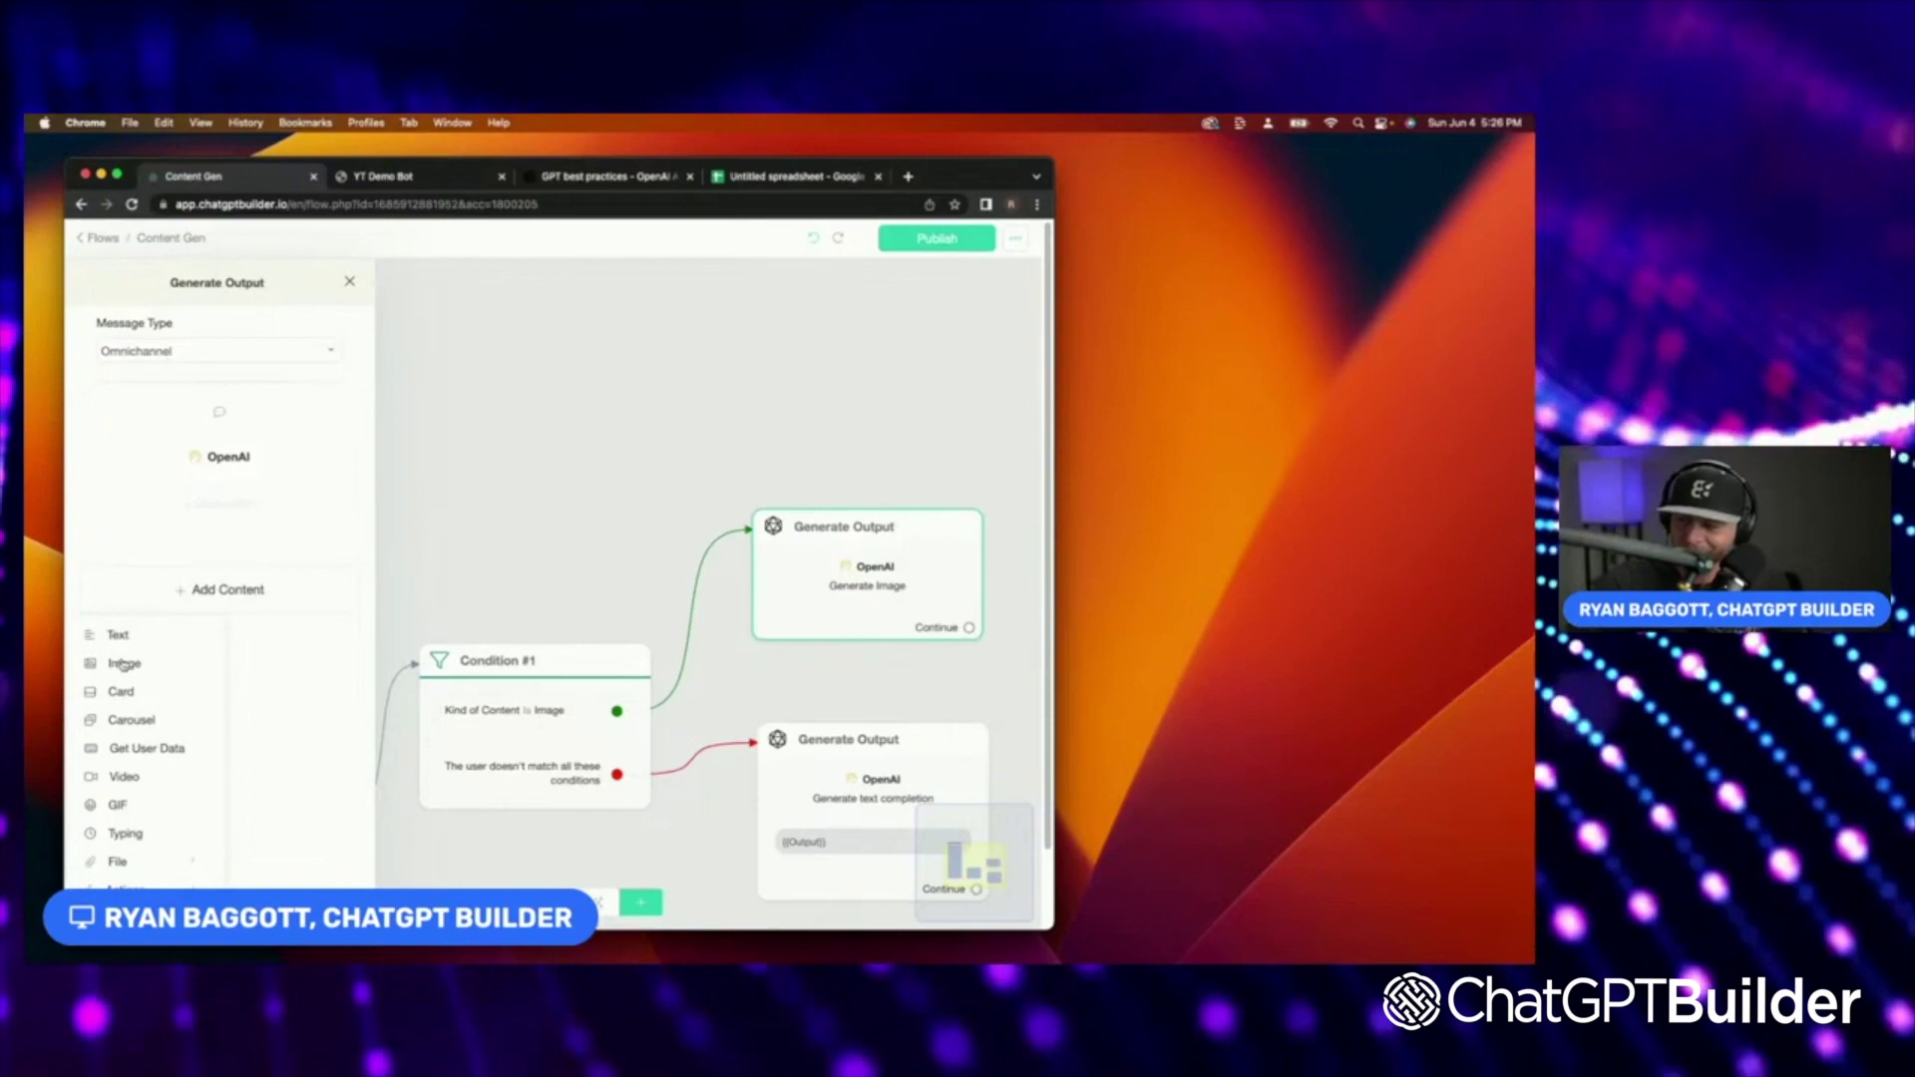
Add an image linked to {{Output}}, then auto-organize all flow steps.
left_click(125, 663)
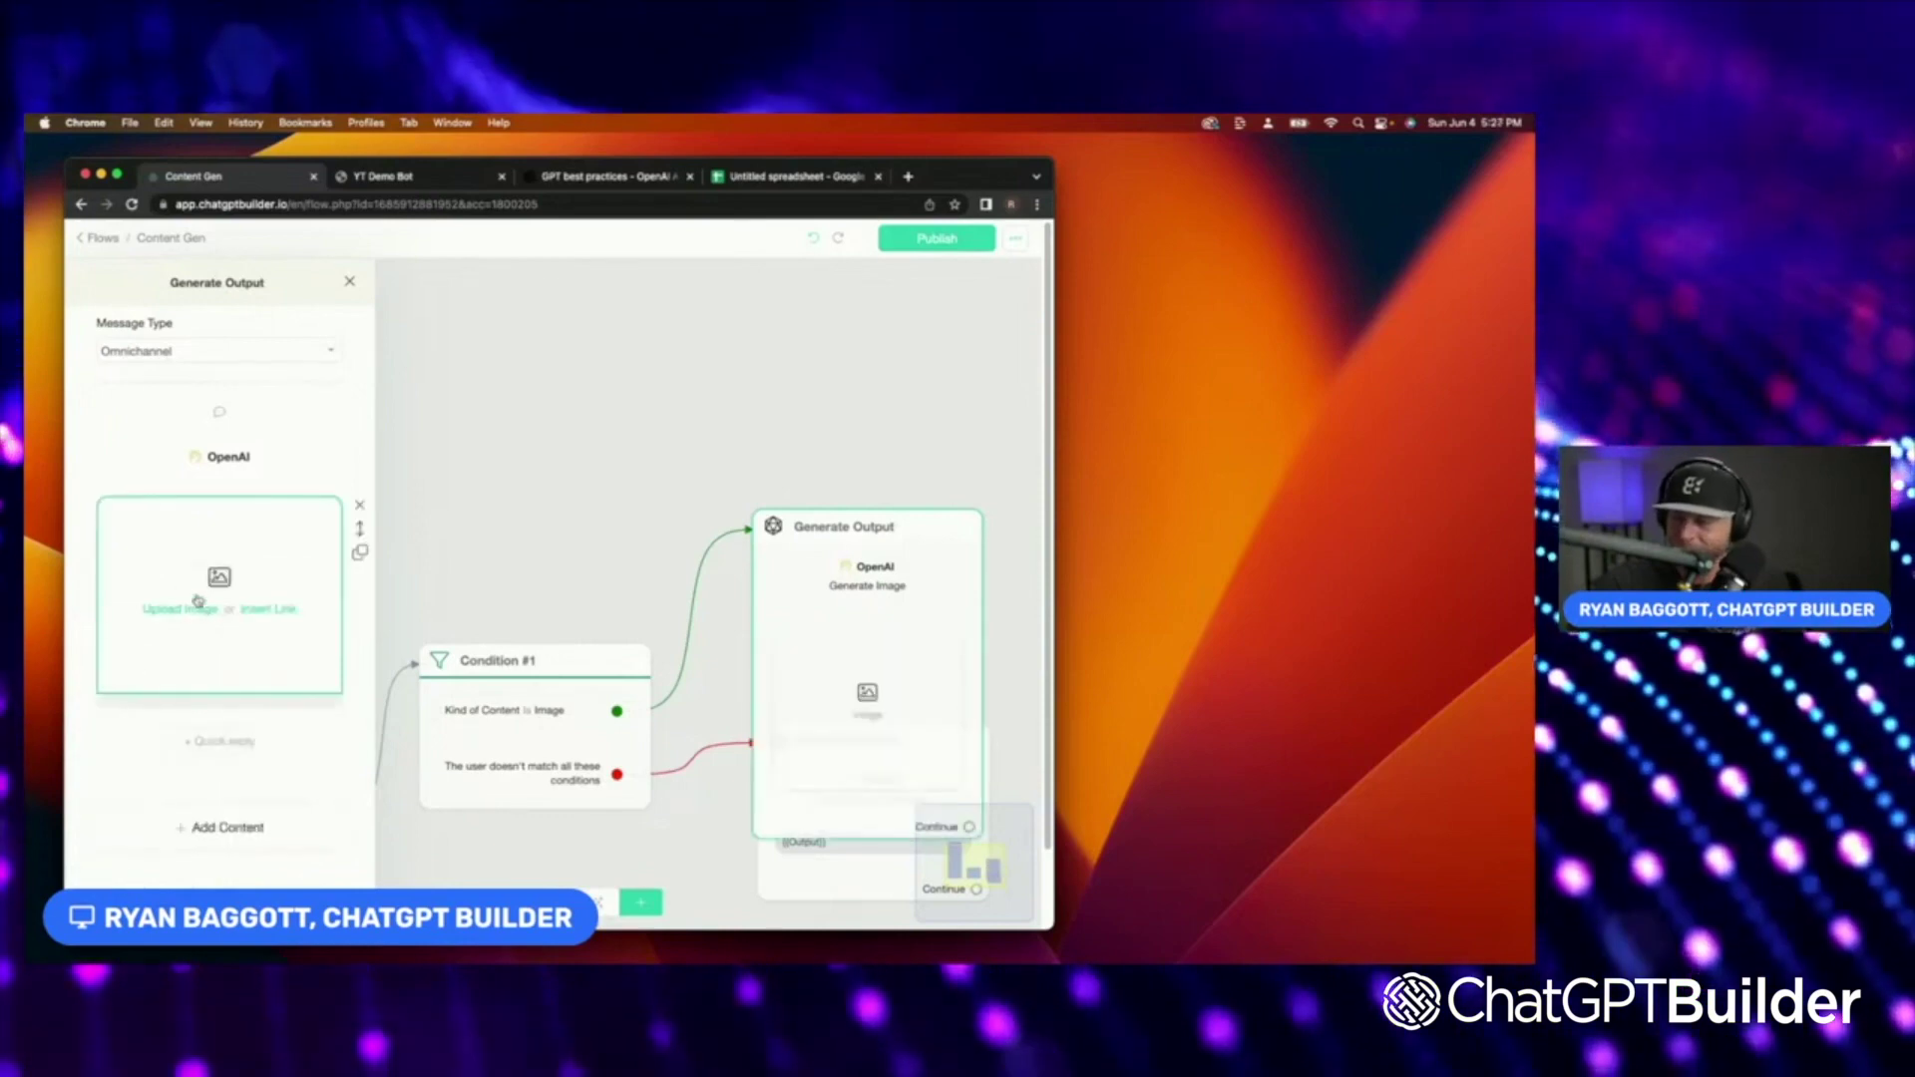
left_click(266, 609)
type("{{Output}}")
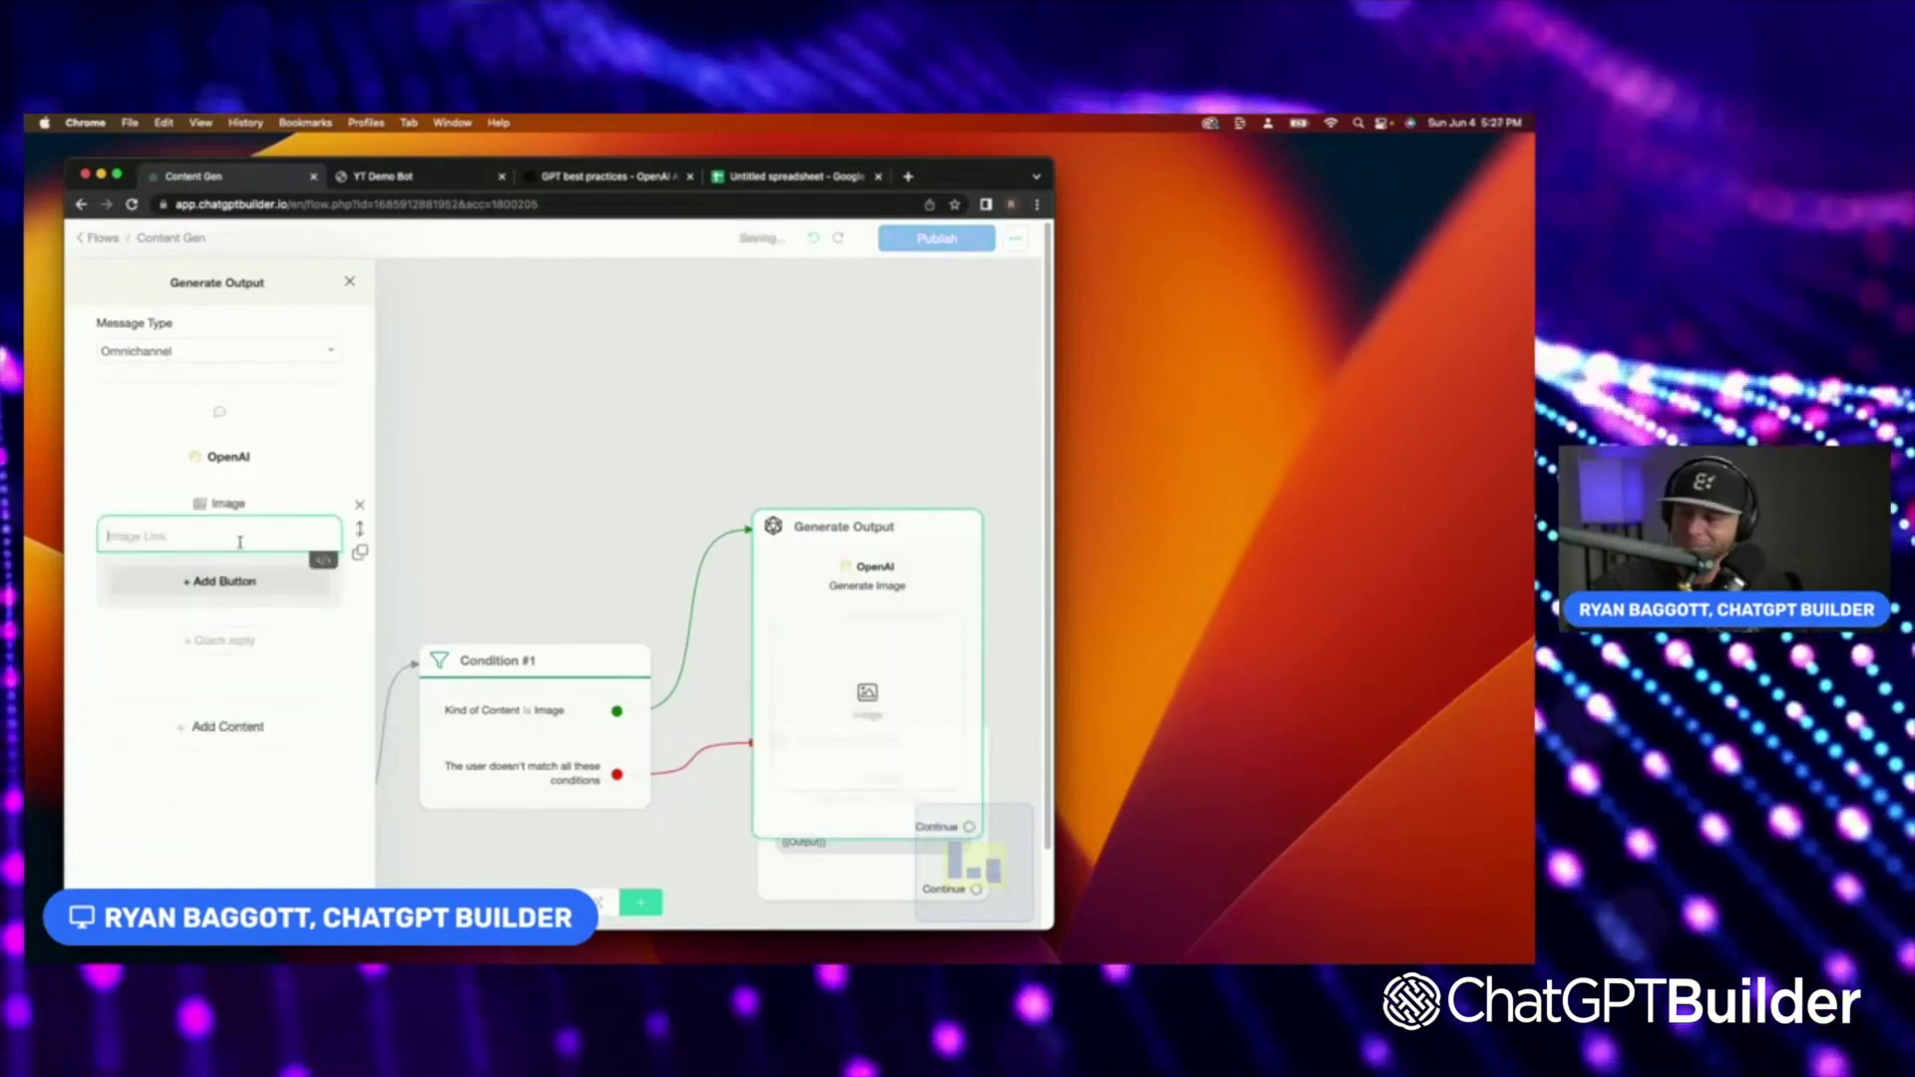
left_click(200, 506)
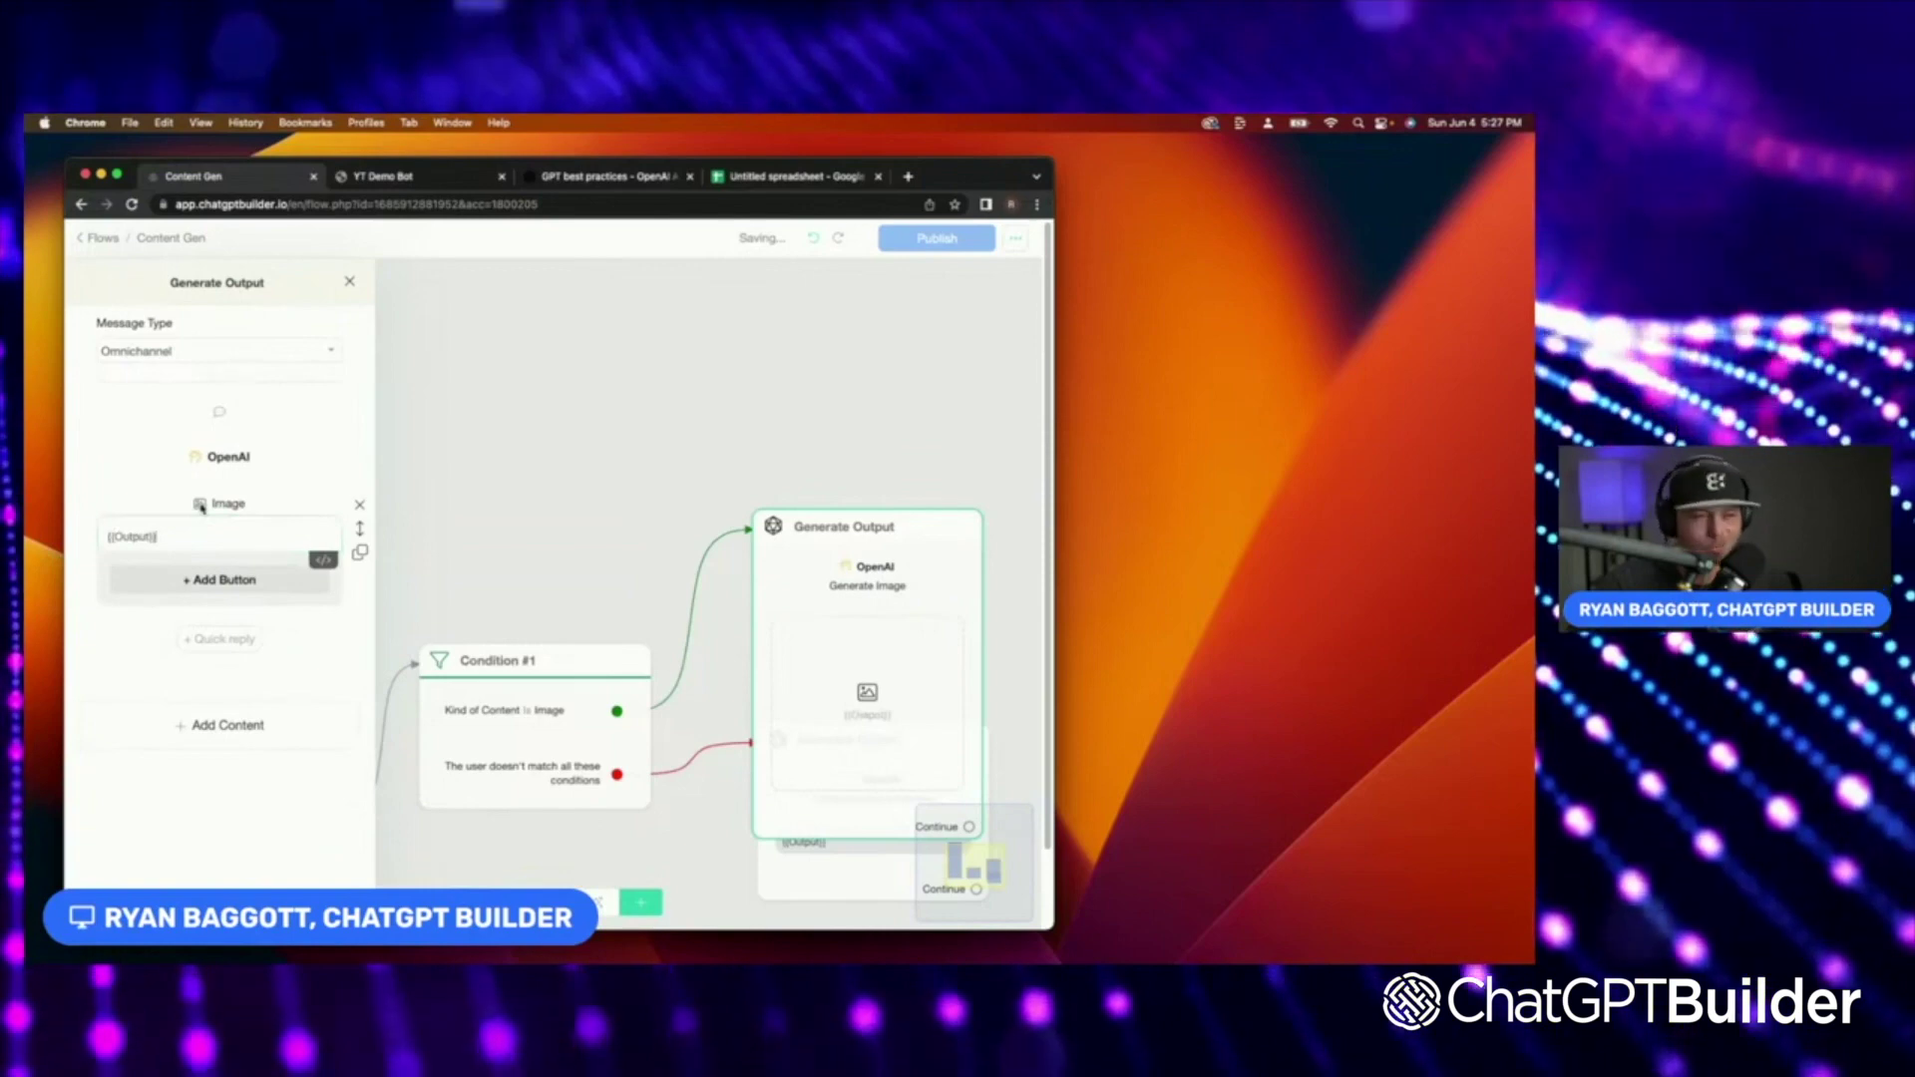
left_click(534, 538)
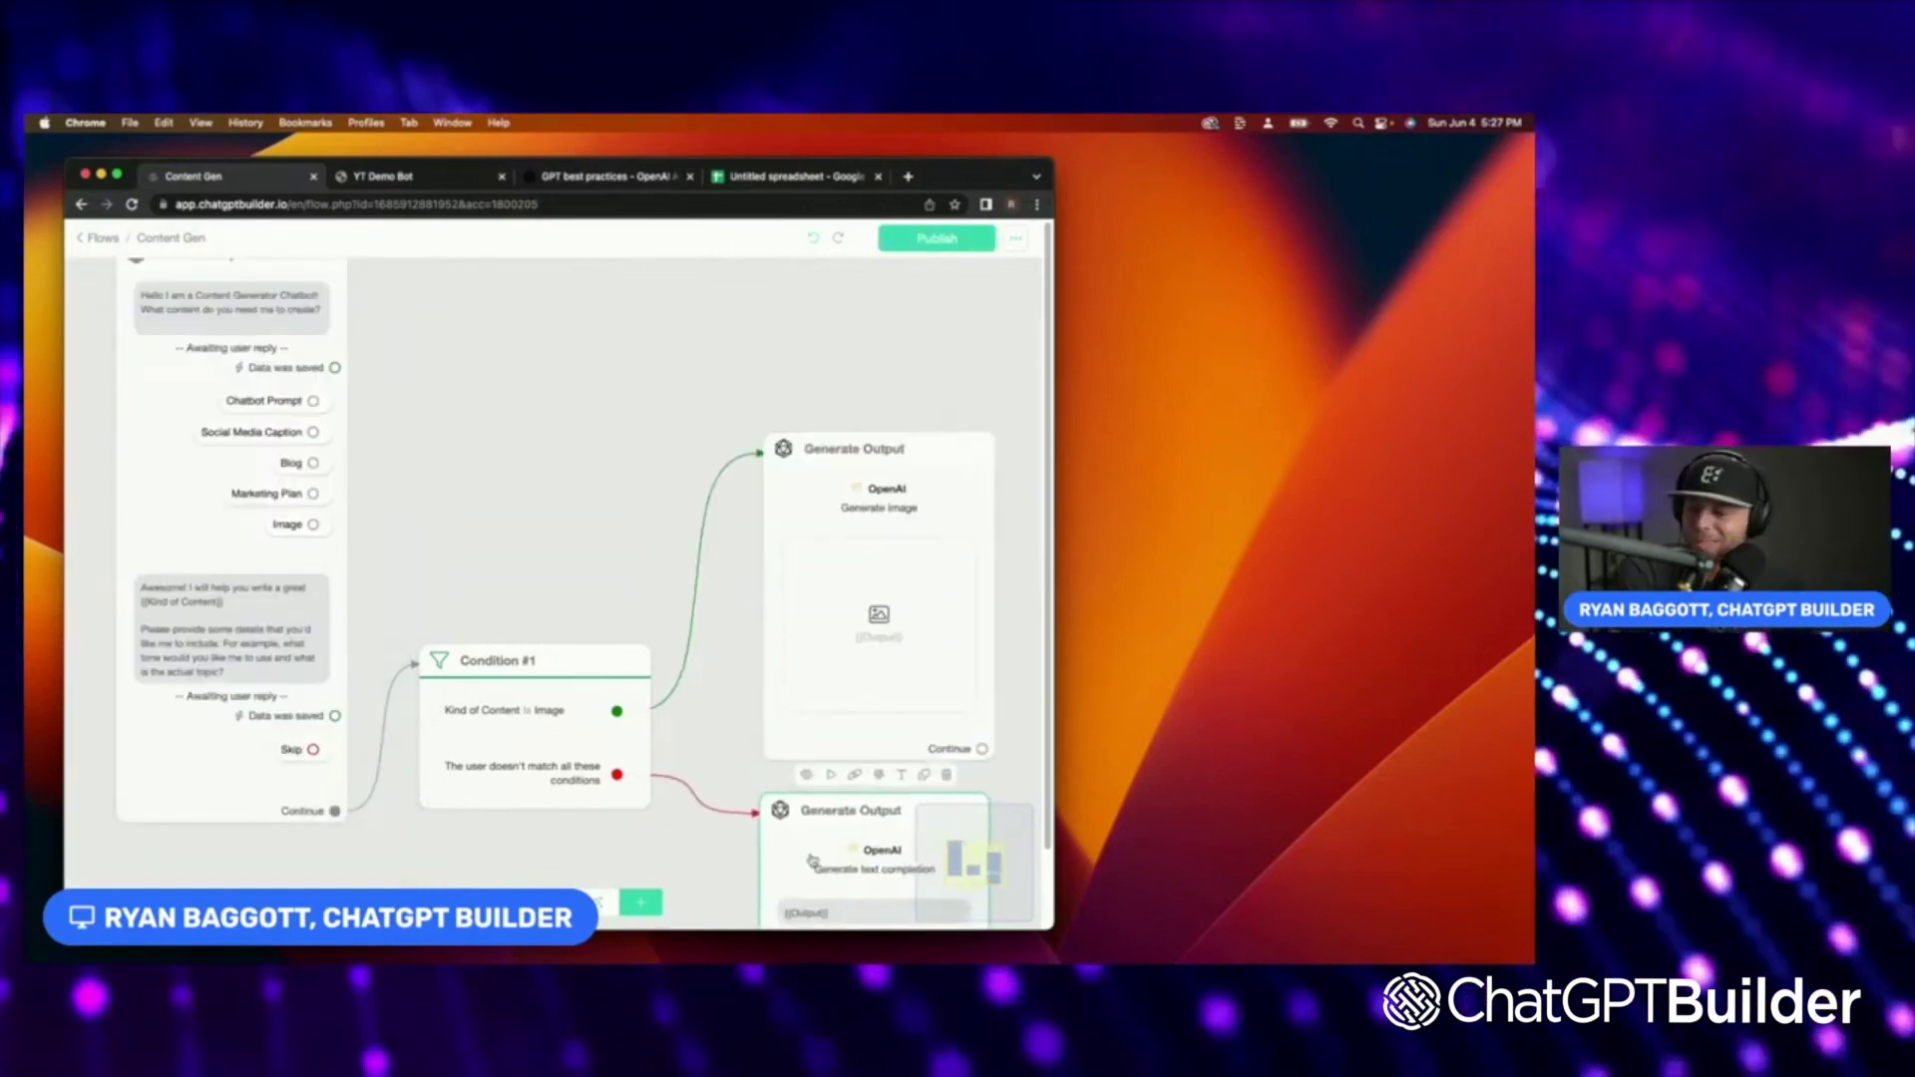
scroll(533, 535, "down", 2)
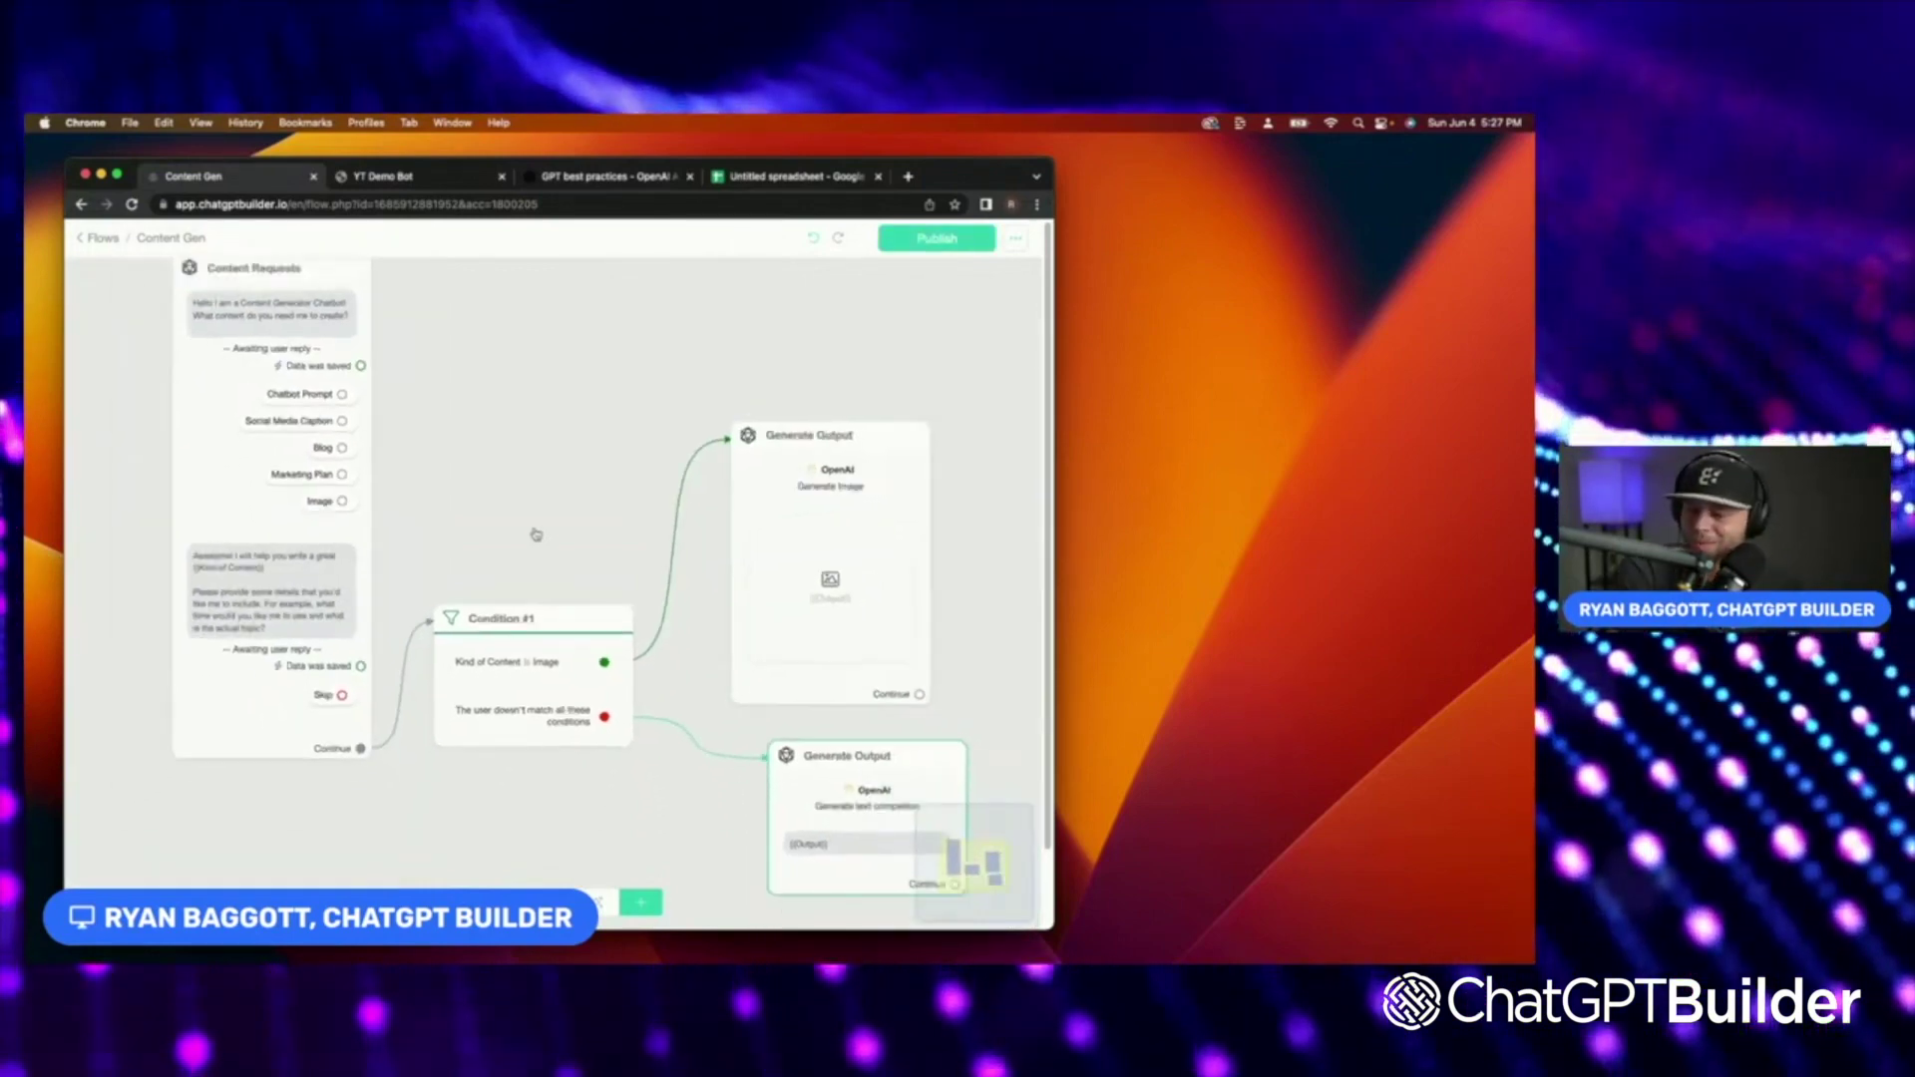
scroll(533, 534, "down", 4)
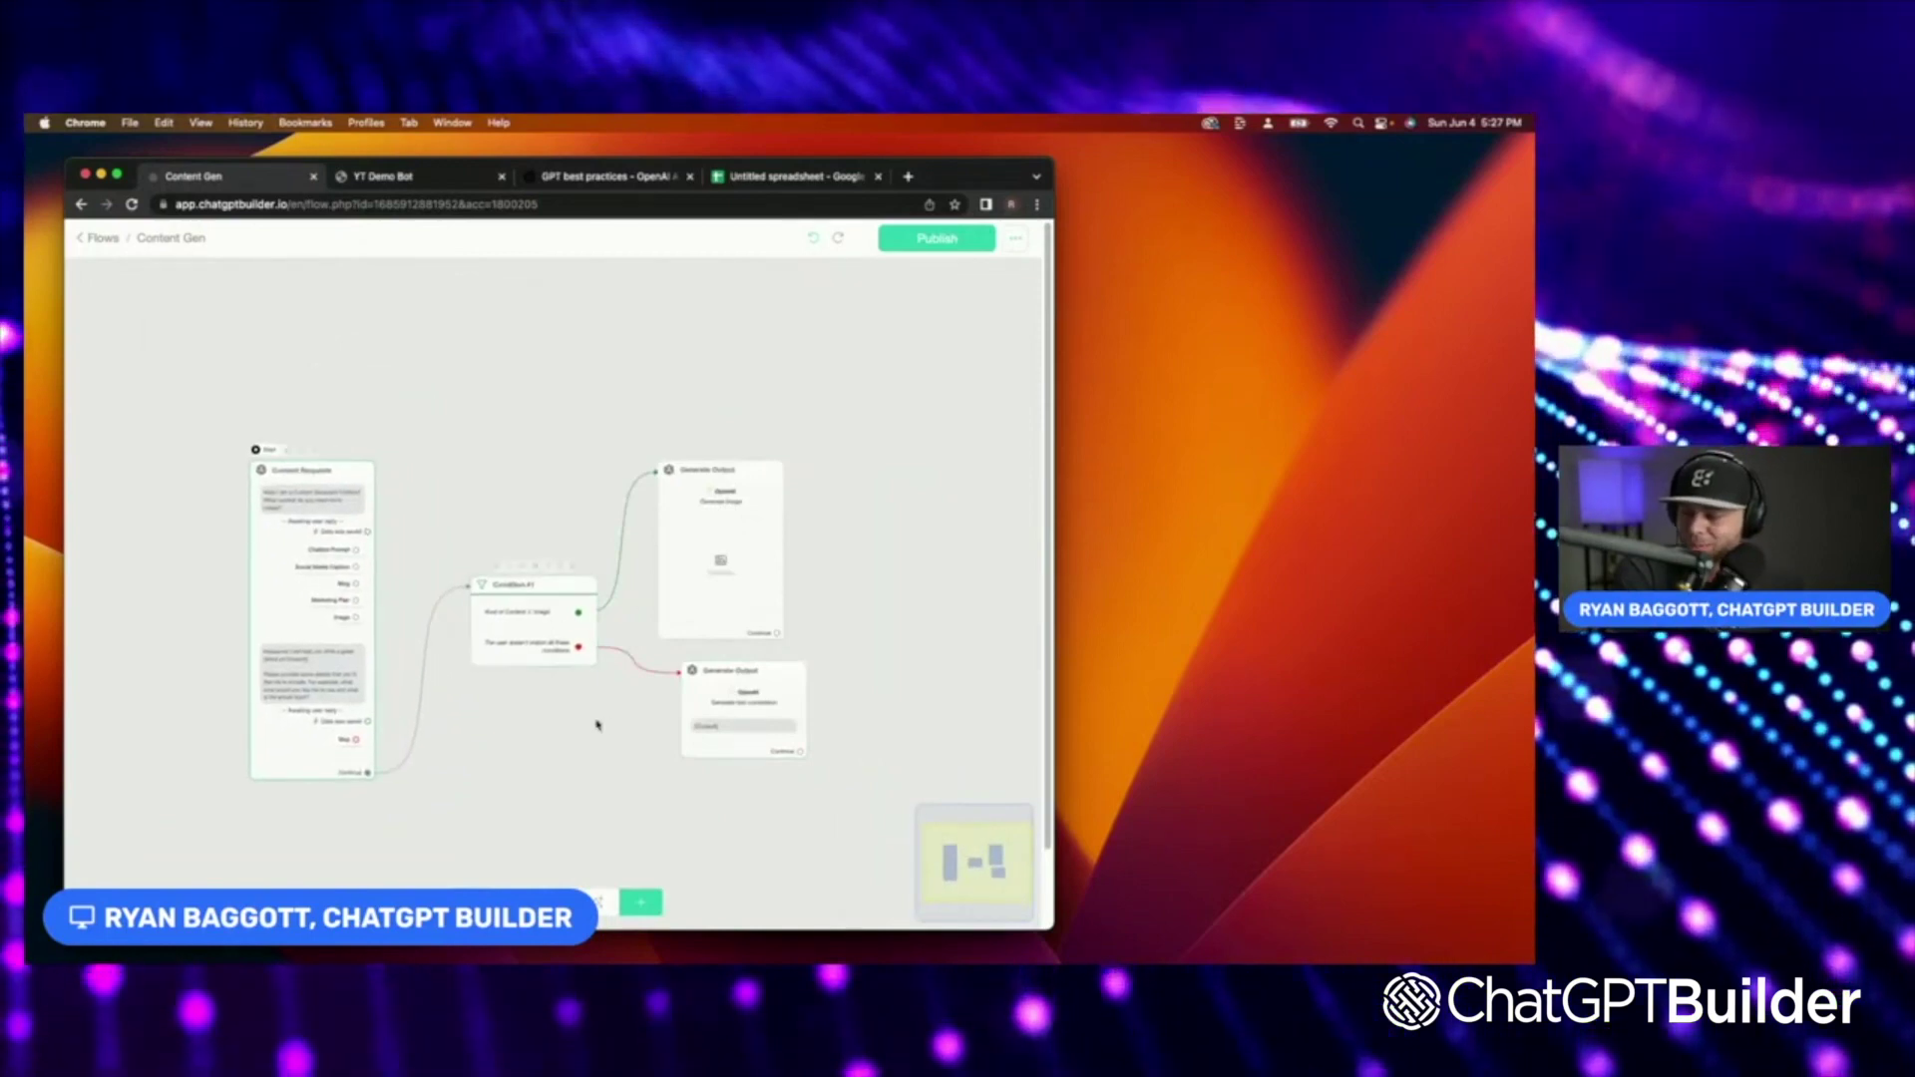
left_click(595, 903)
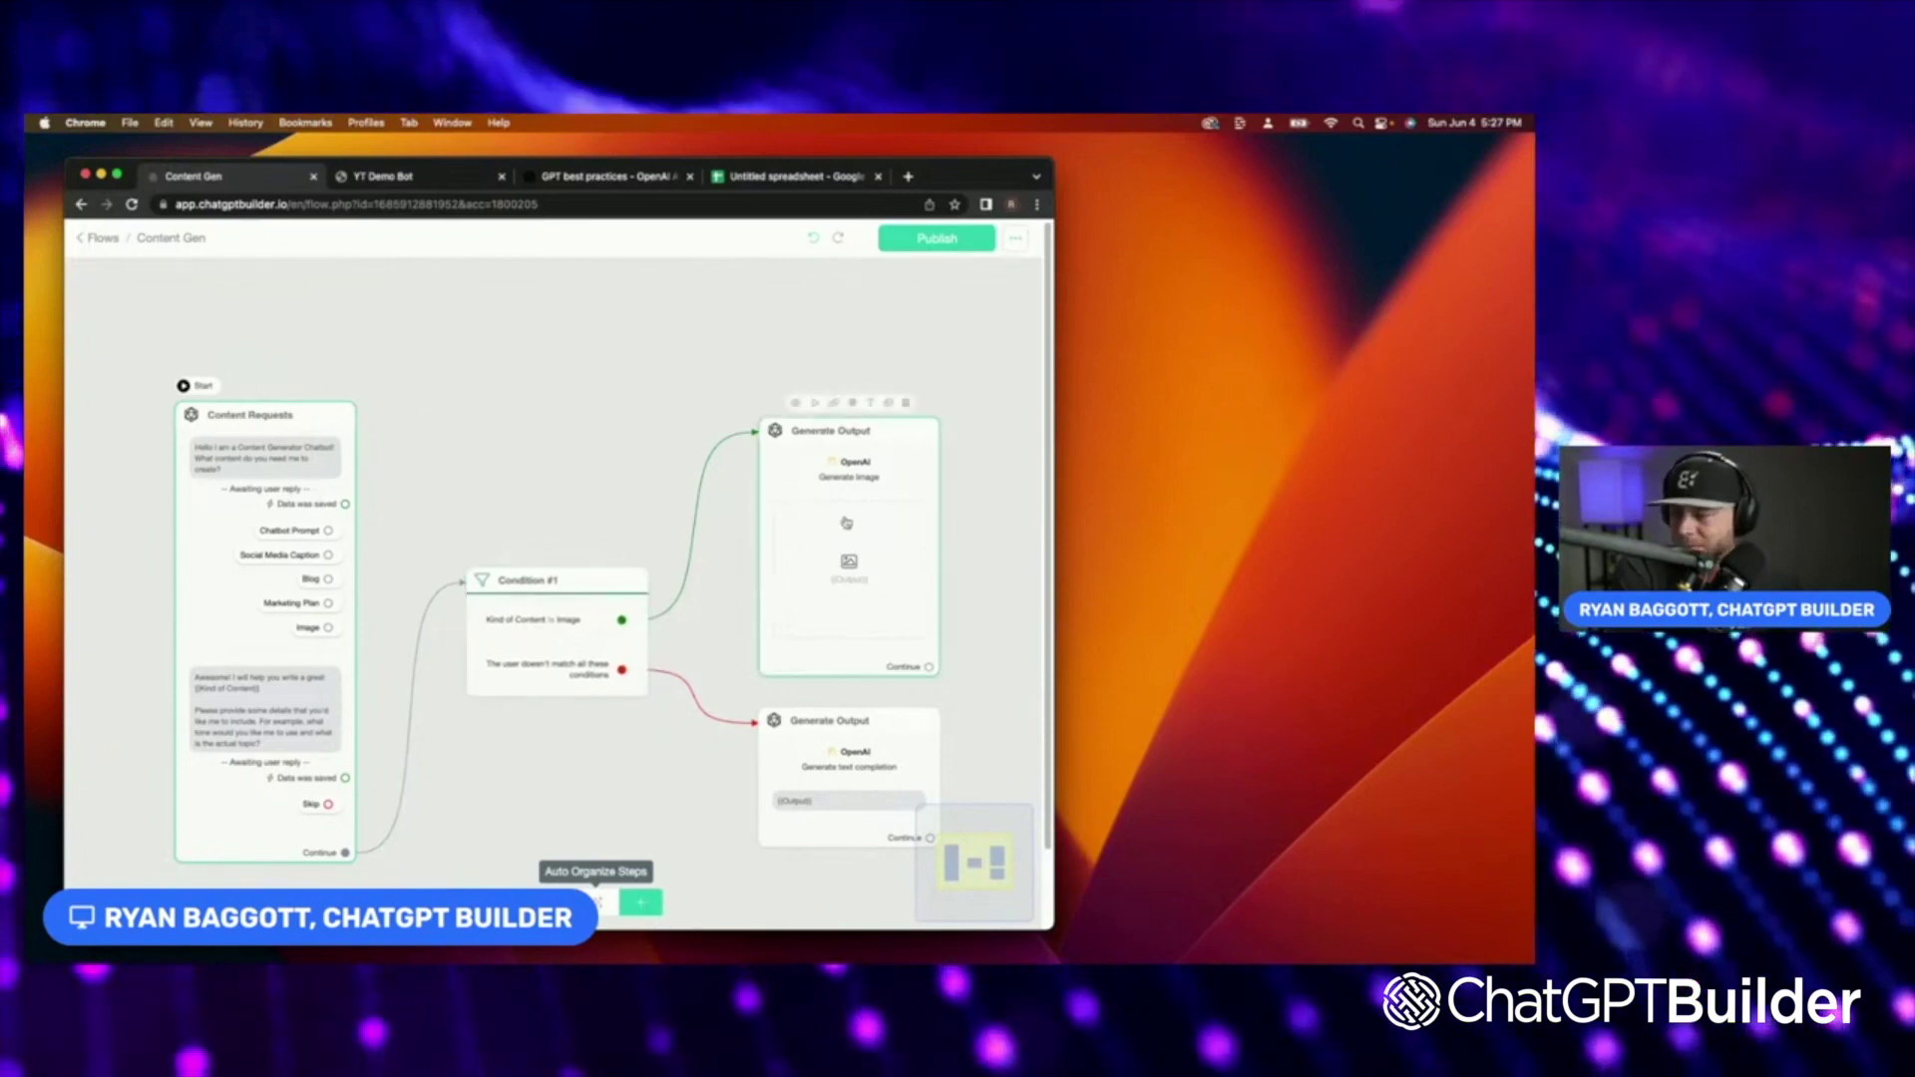
Test the flow in webchat by choosing Image and requesting an all-black, happy GSD dog.
left_click(233, 390)
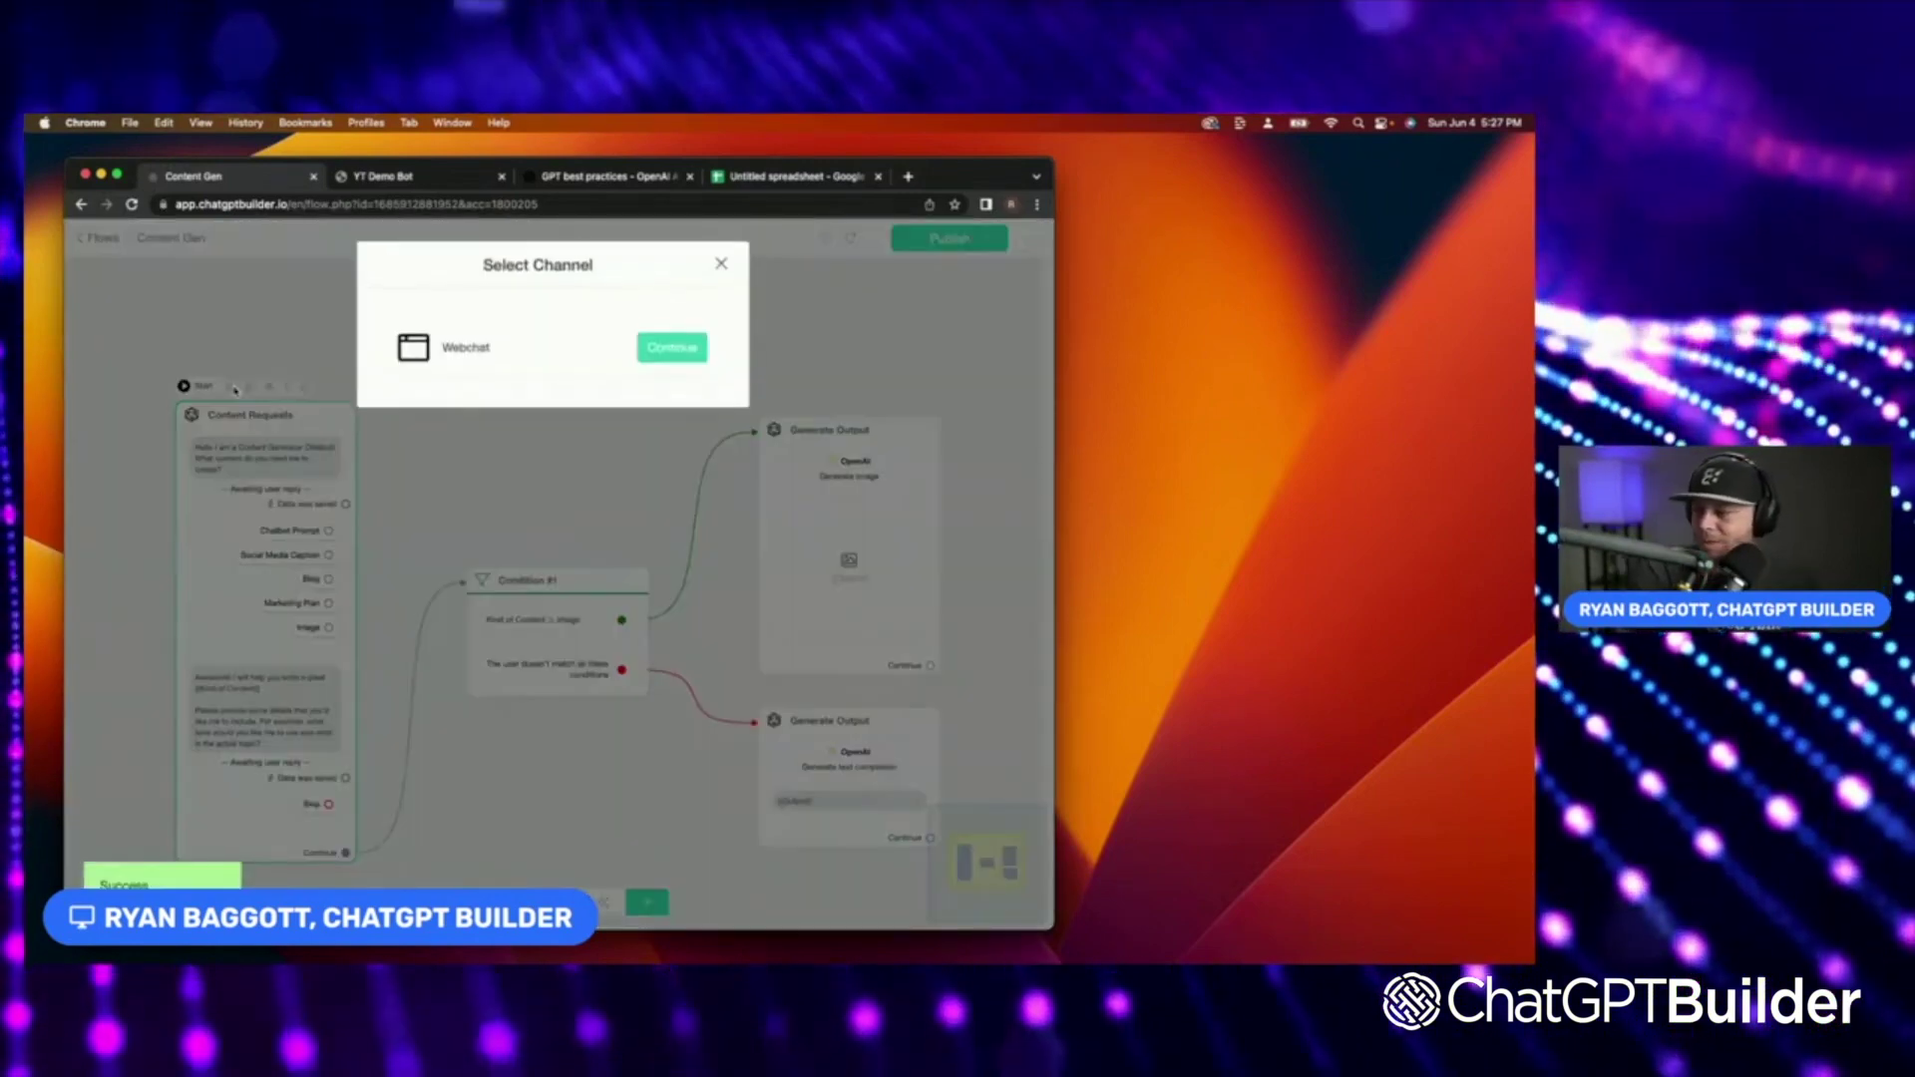
left_click(672, 343)
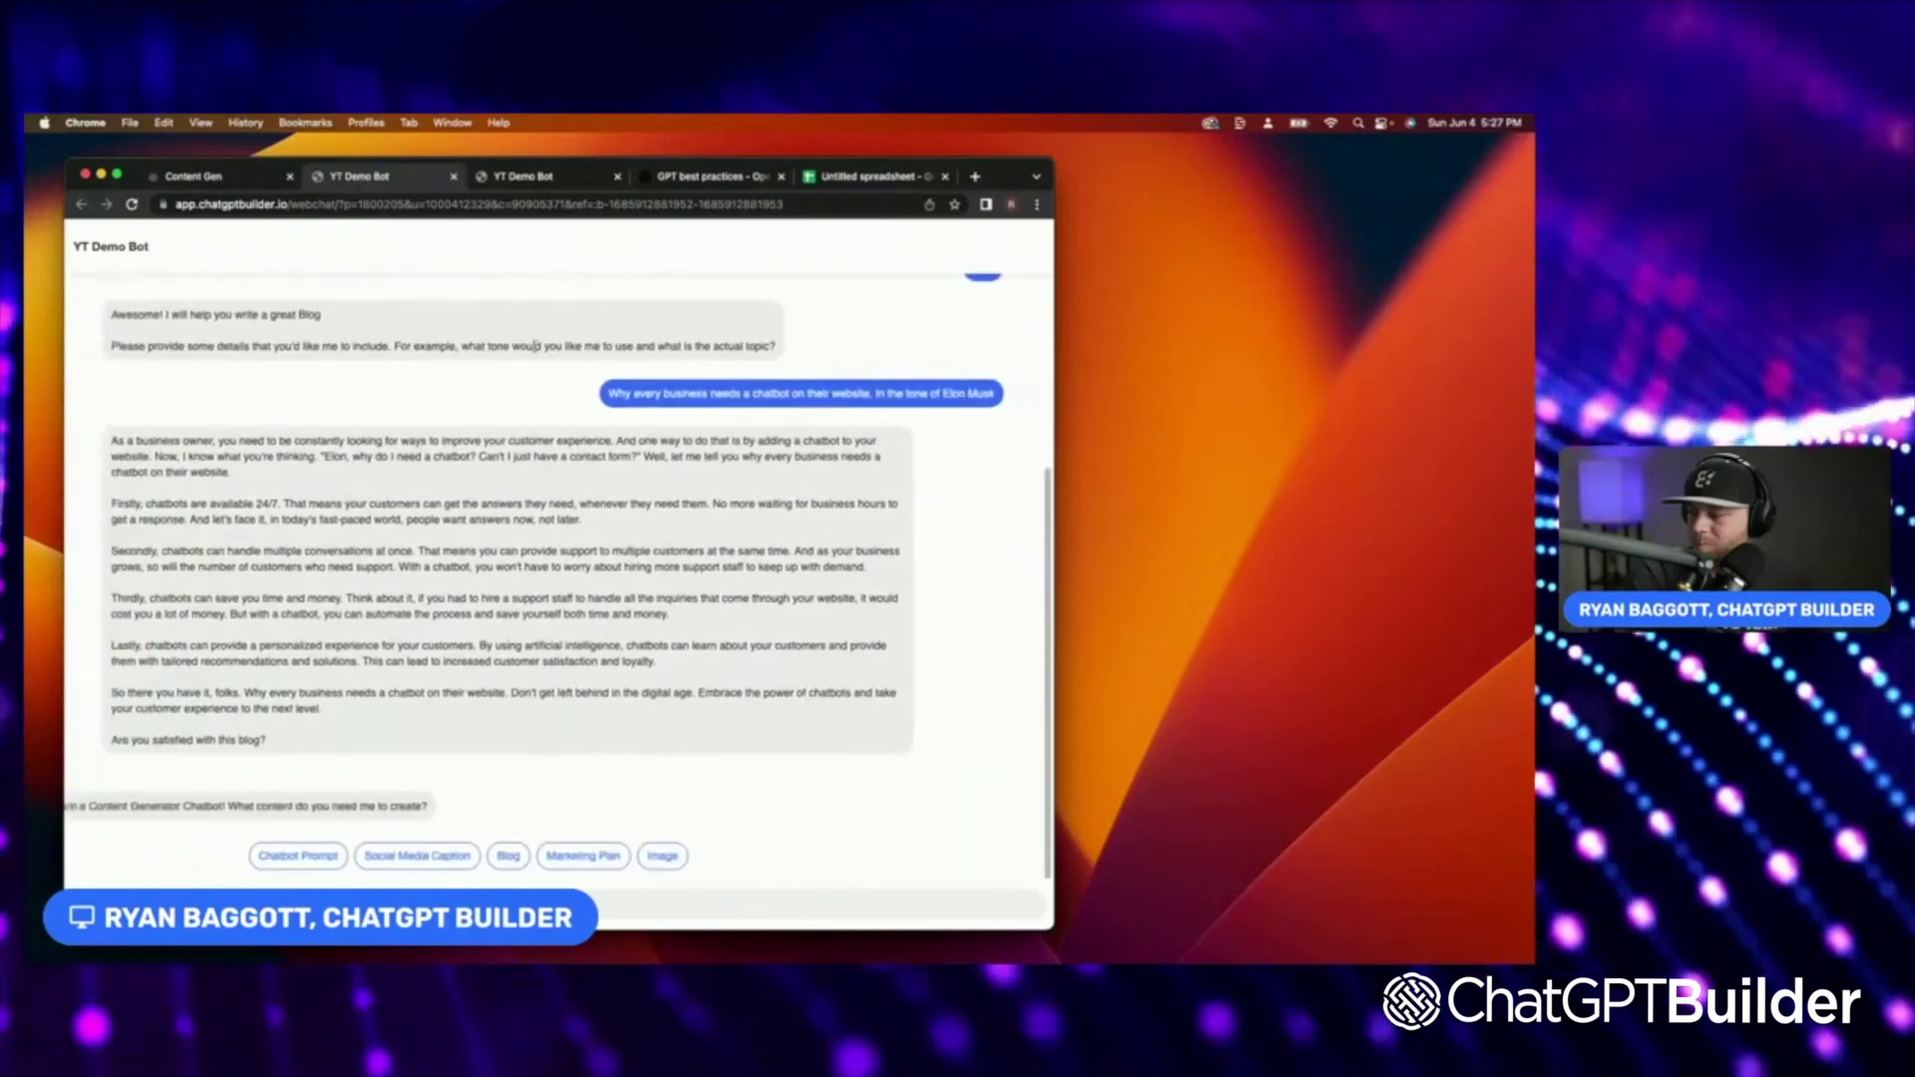
left_click(744, 855)
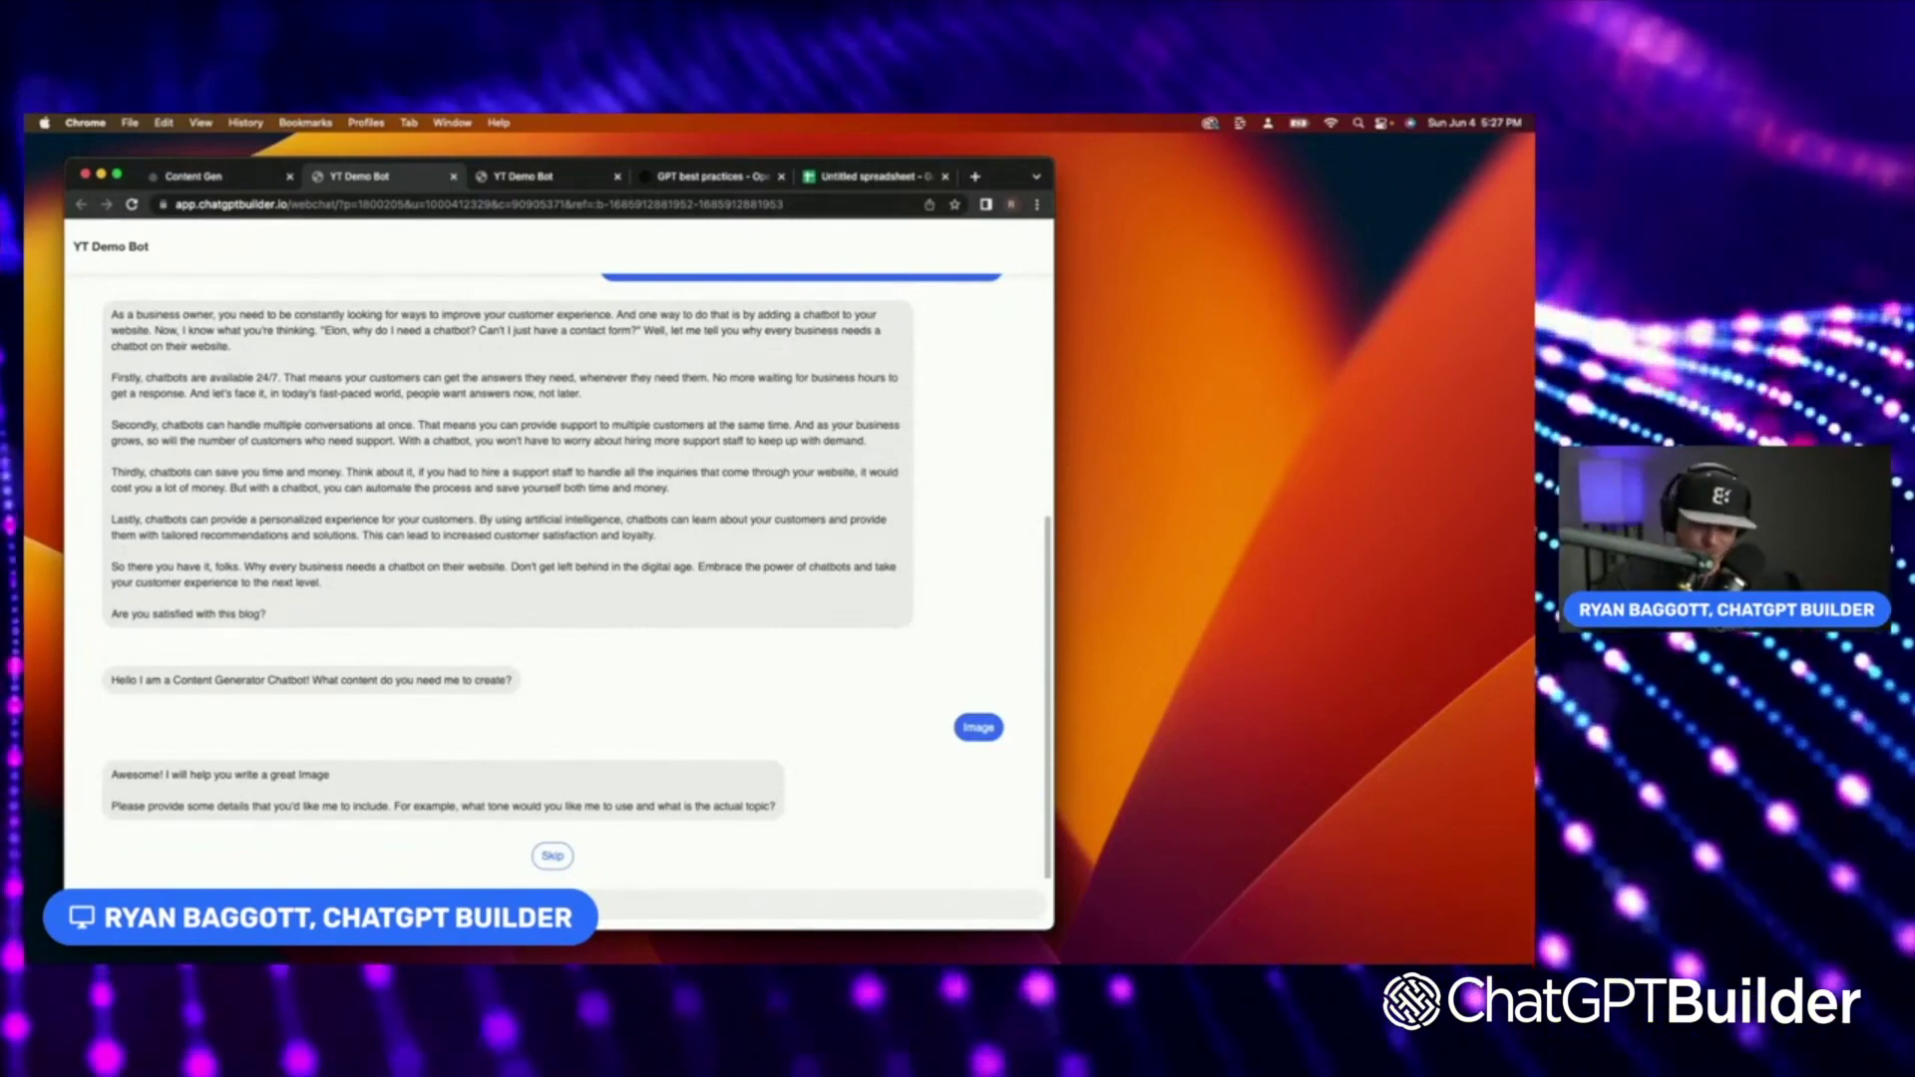
left_click(317, 905)
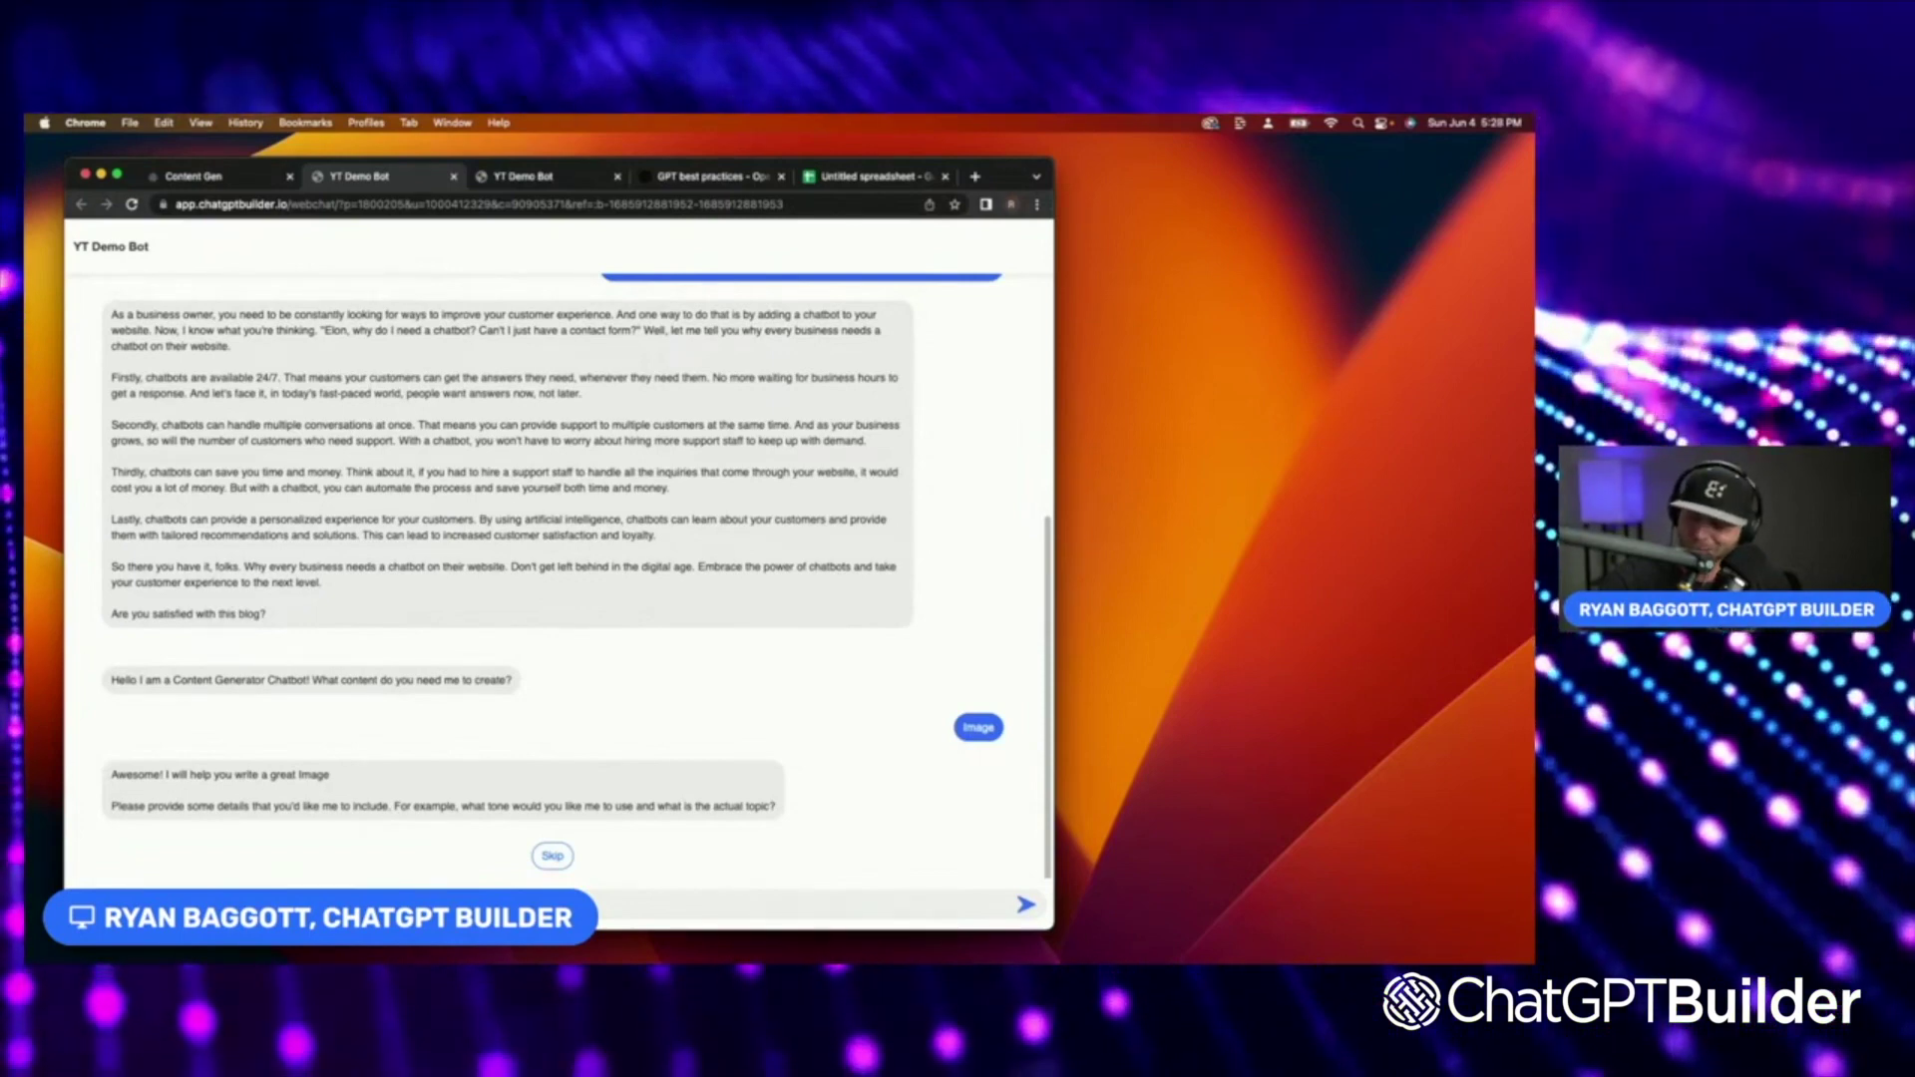
key("Return")
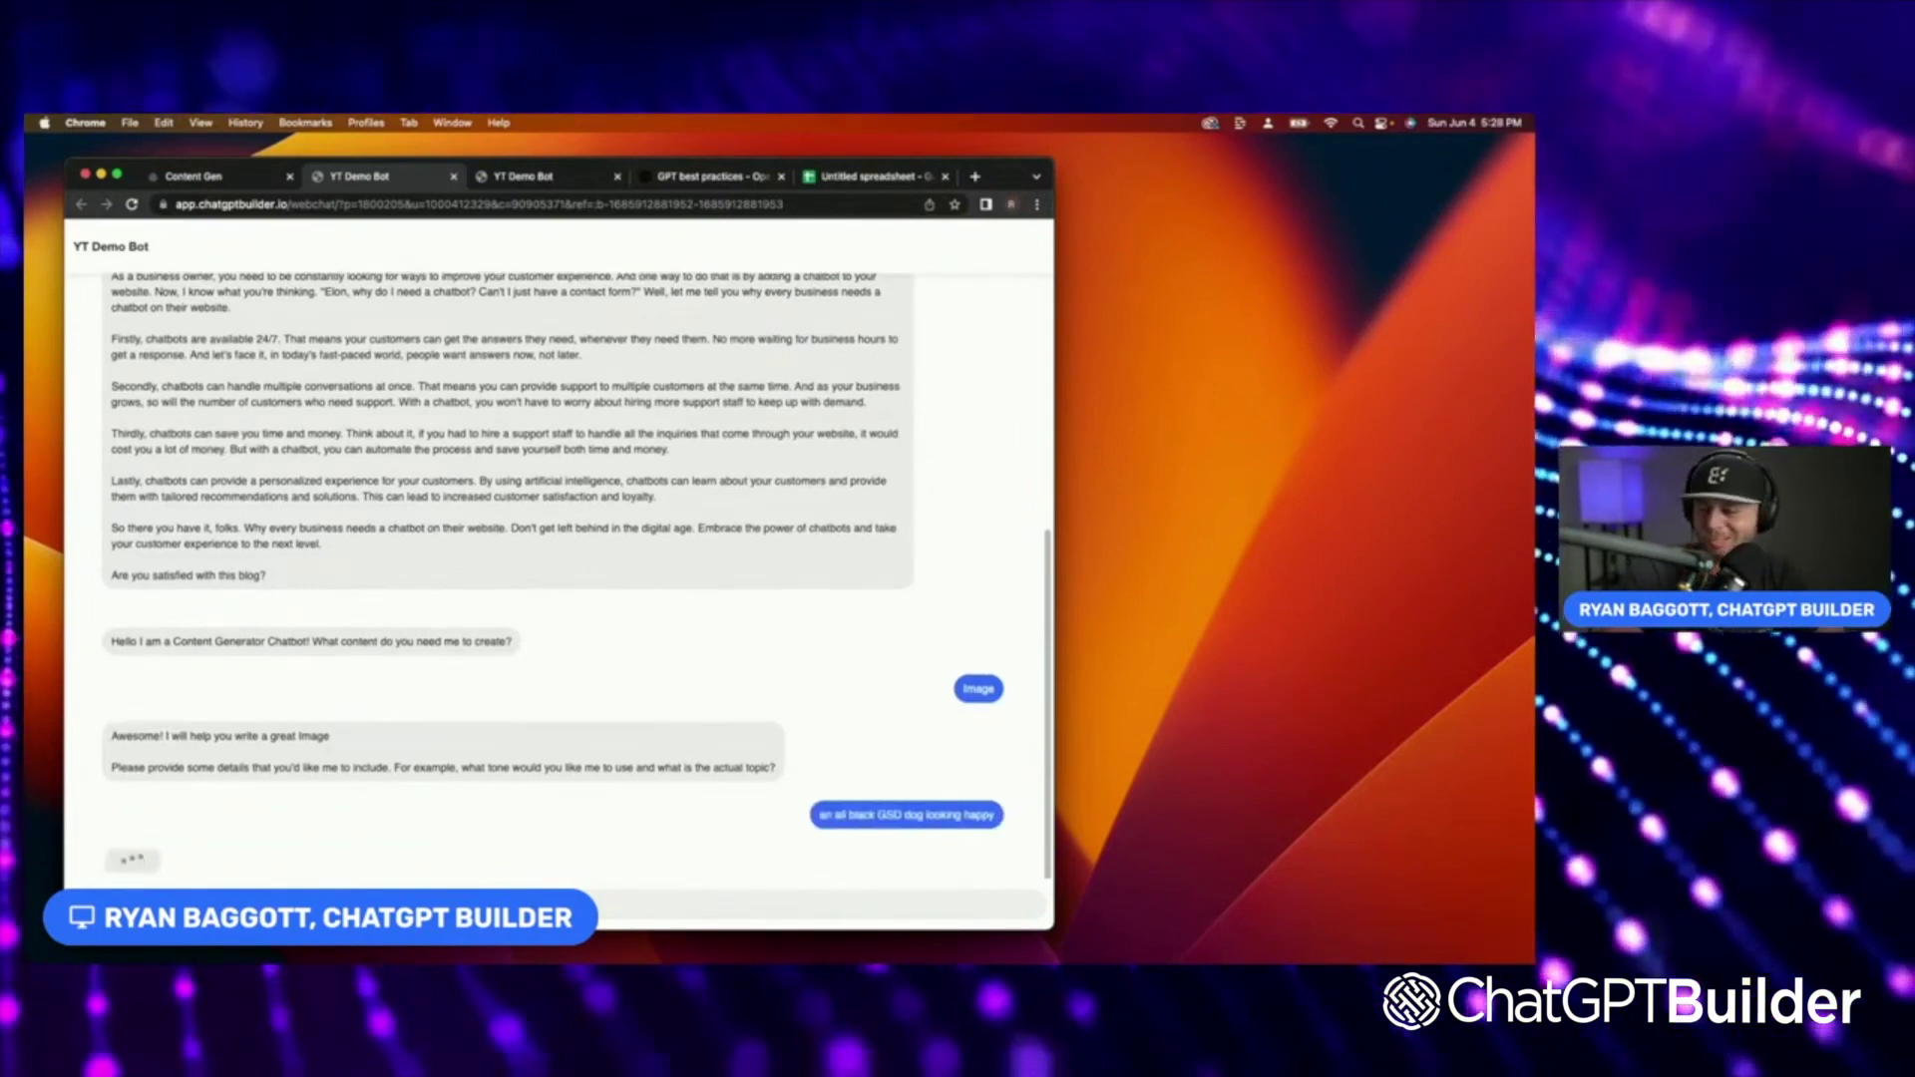